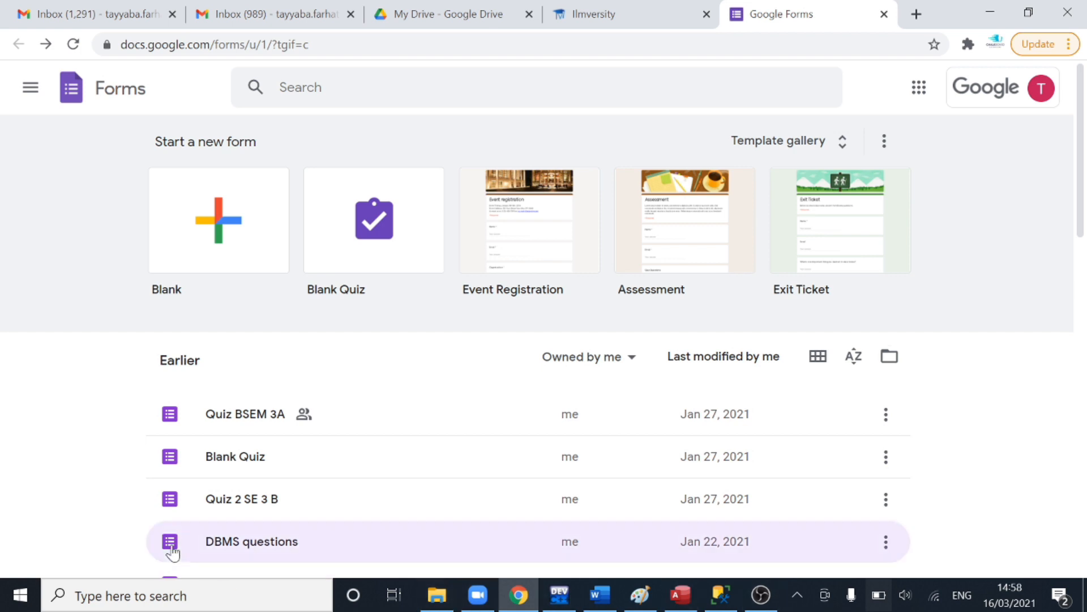
- Open the existing form "Quiz 2 SE 3 B", review its sections and questions, and return to the forms list
left_click(256, 508)
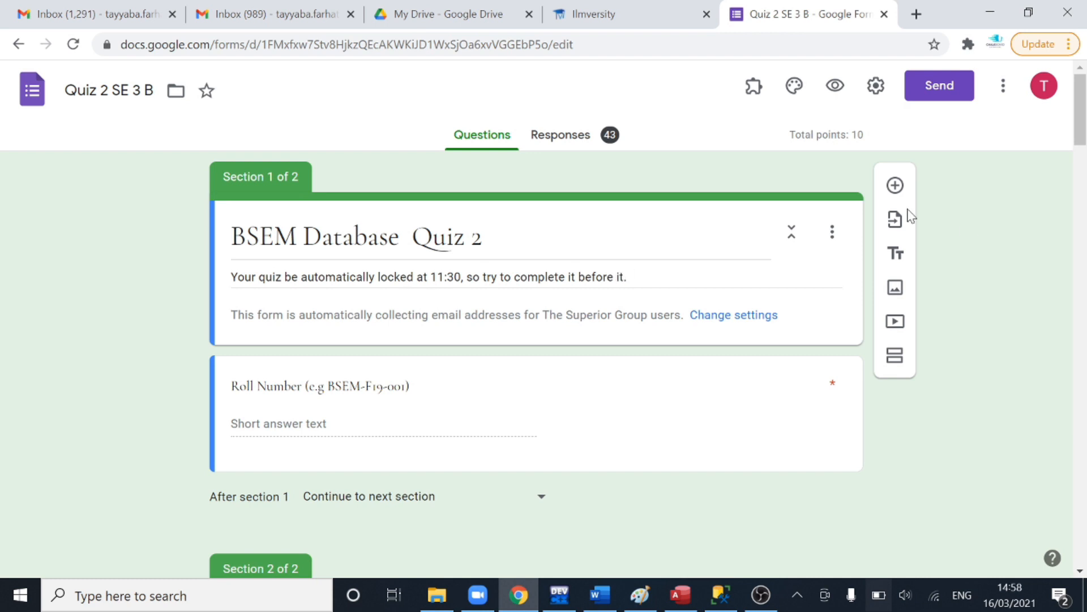
scroll(1085, 104, "down", 5)
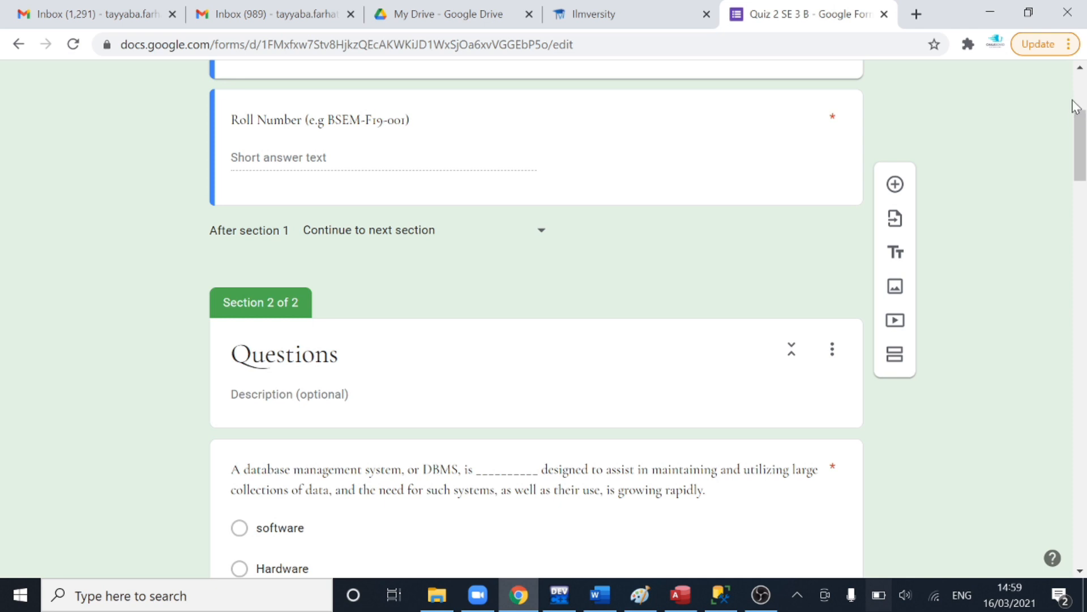
left_click_drag(1085, 139, 1085, 276)
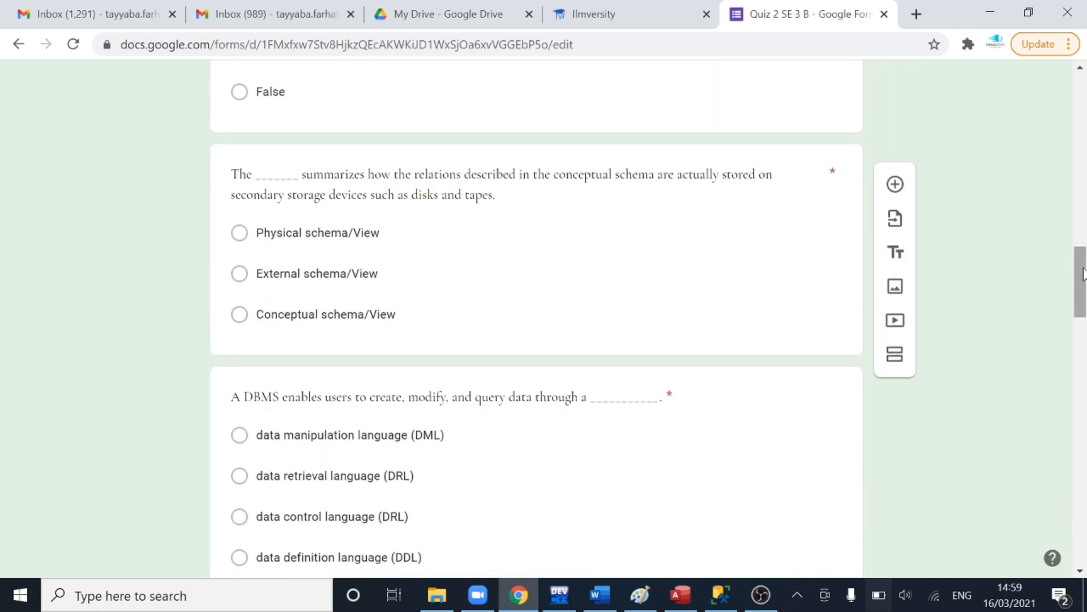
left_click_drag(1082, 267, 1085, 421)
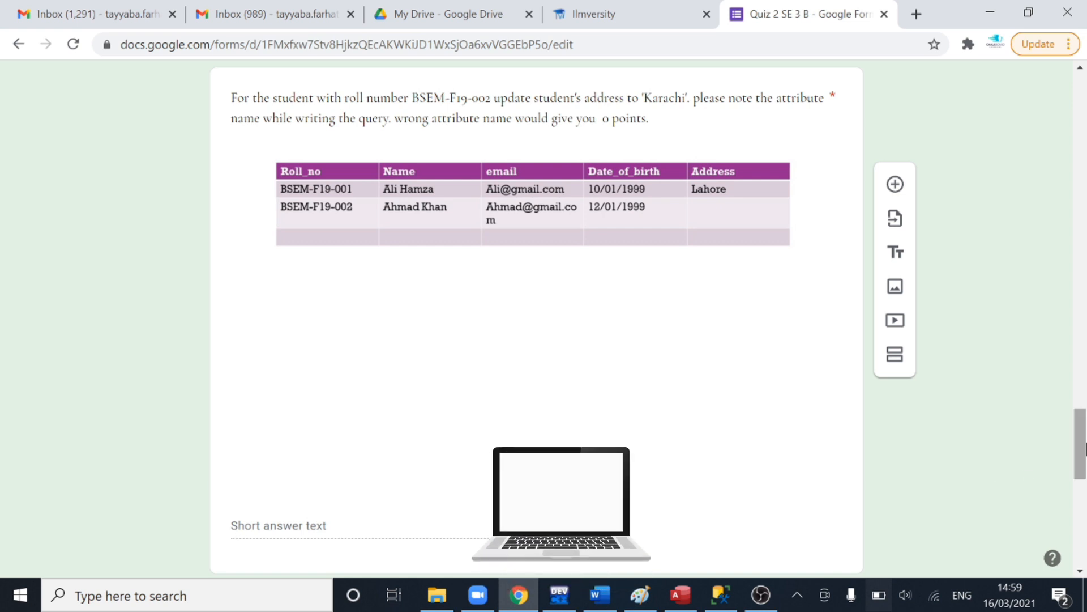
left_click_drag(1083, 448, 1085, 102)
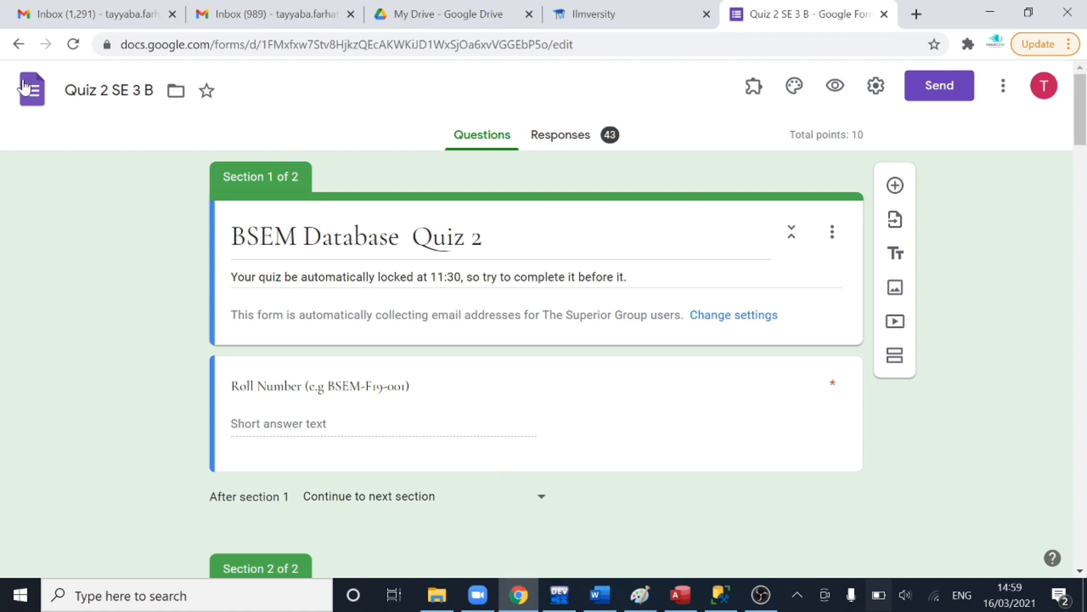
left_click(20, 45)
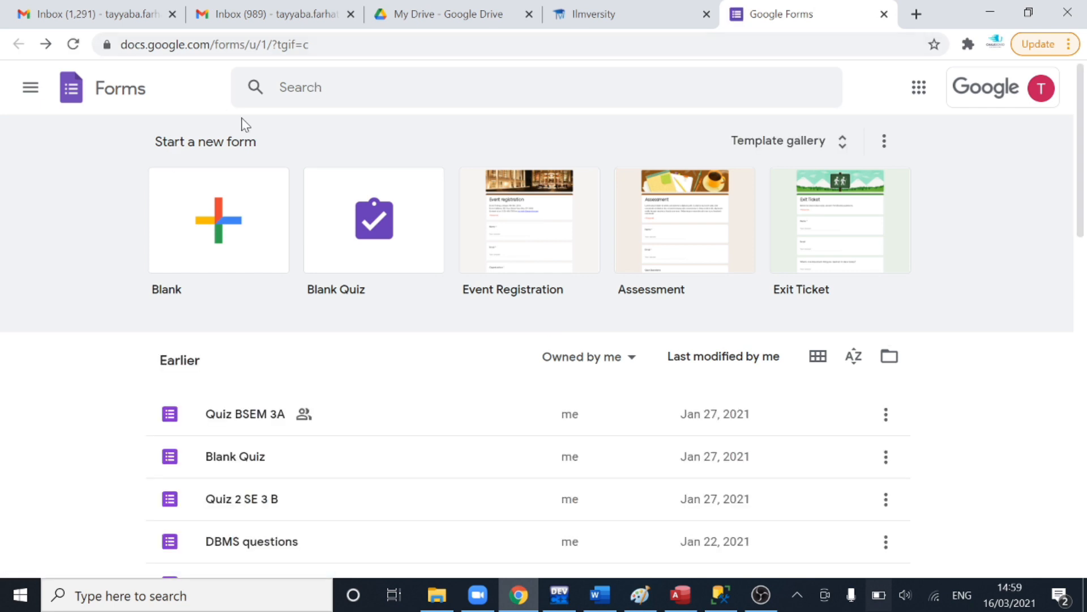
- Browse the general templates in the template gallery and return to the forms list
left_click(218, 232)
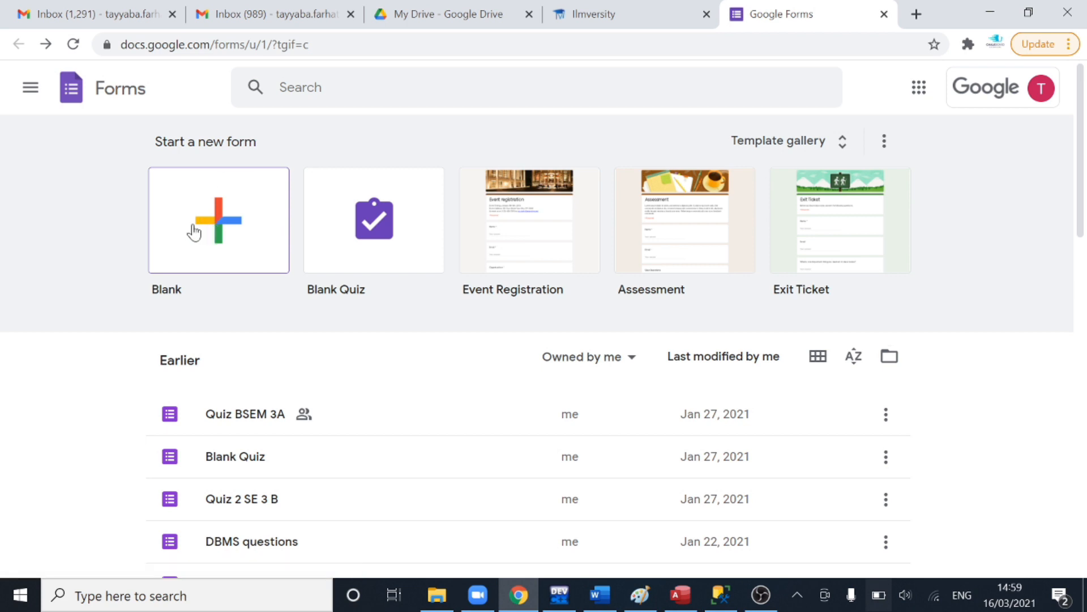
left_click(844, 151)
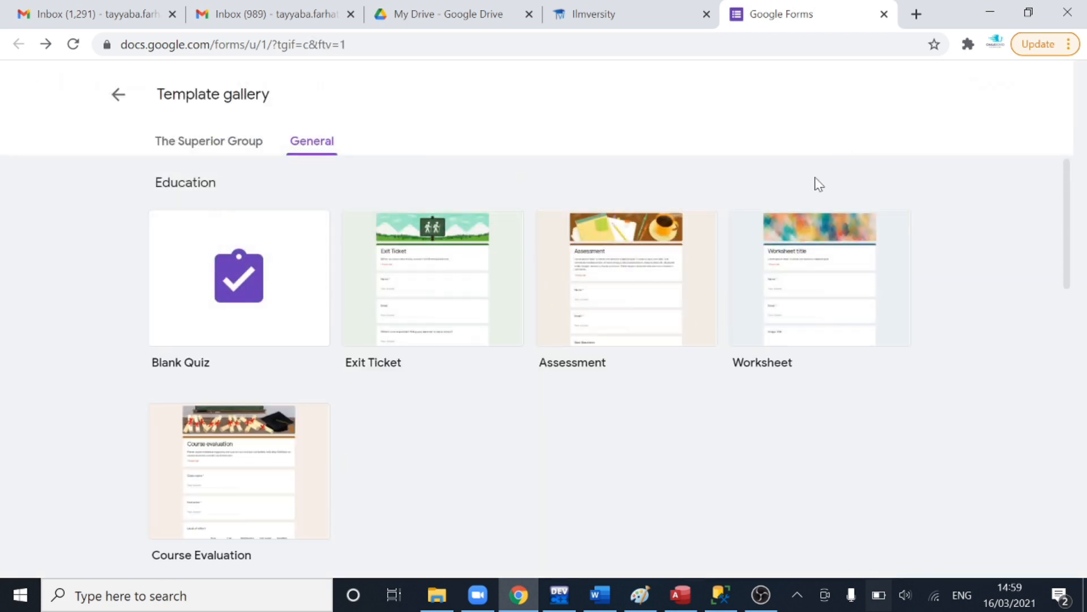
left_click_drag(1069, 201, 1077, 97)
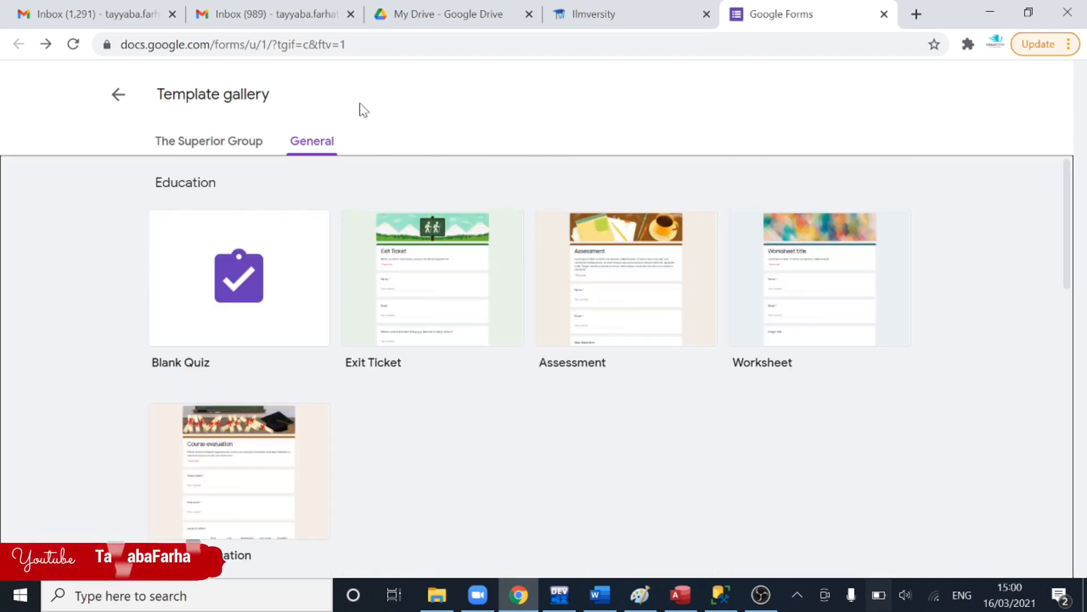
left_click(117, 96)
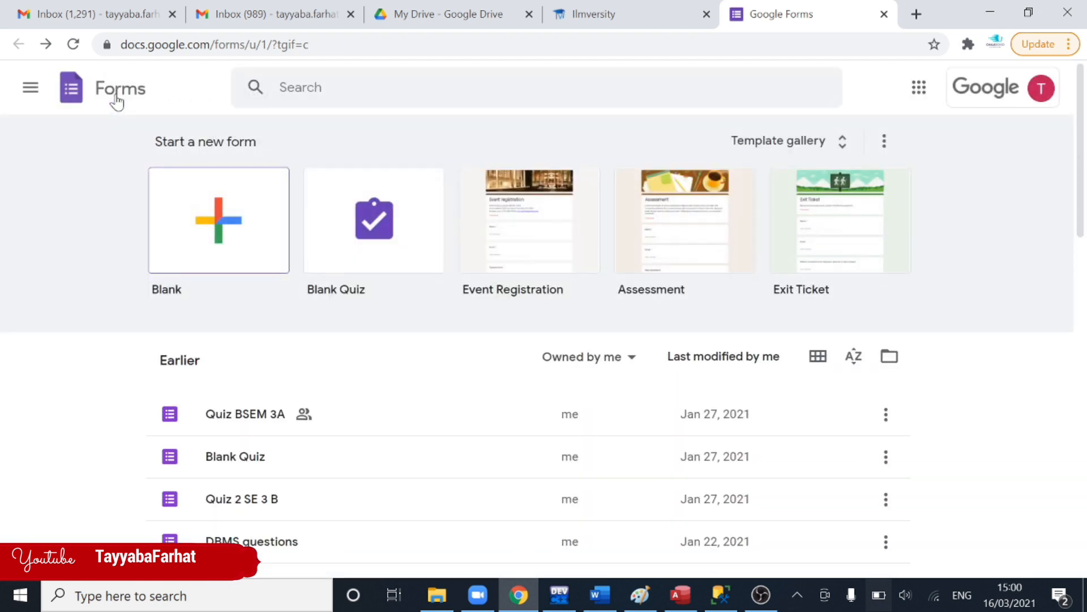
- Create a new blank form and title it "Quiz 1"
left_click(221, 242)
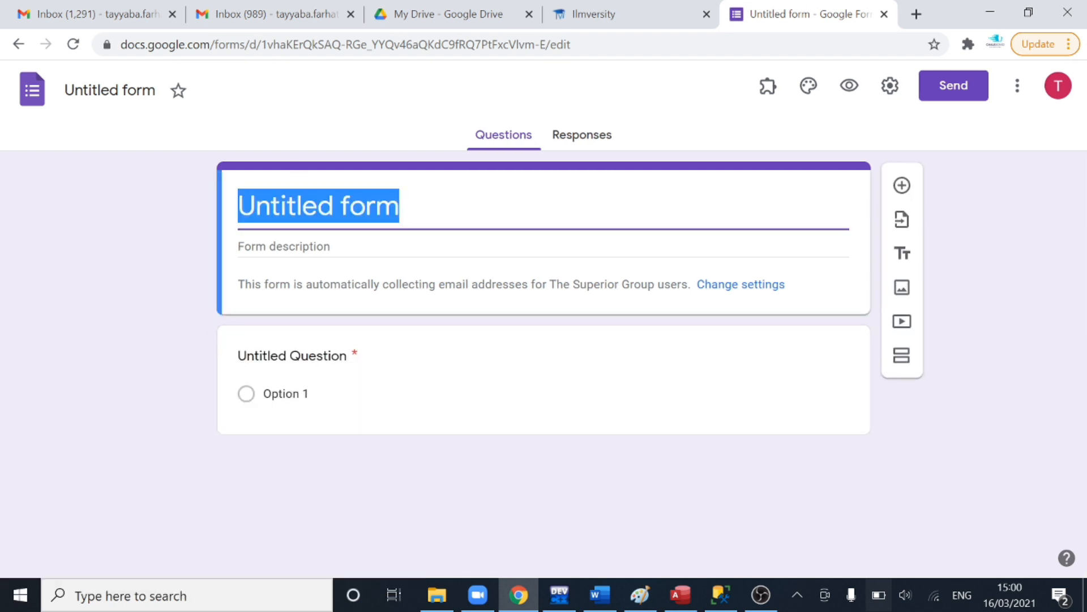
type("Quiz ")
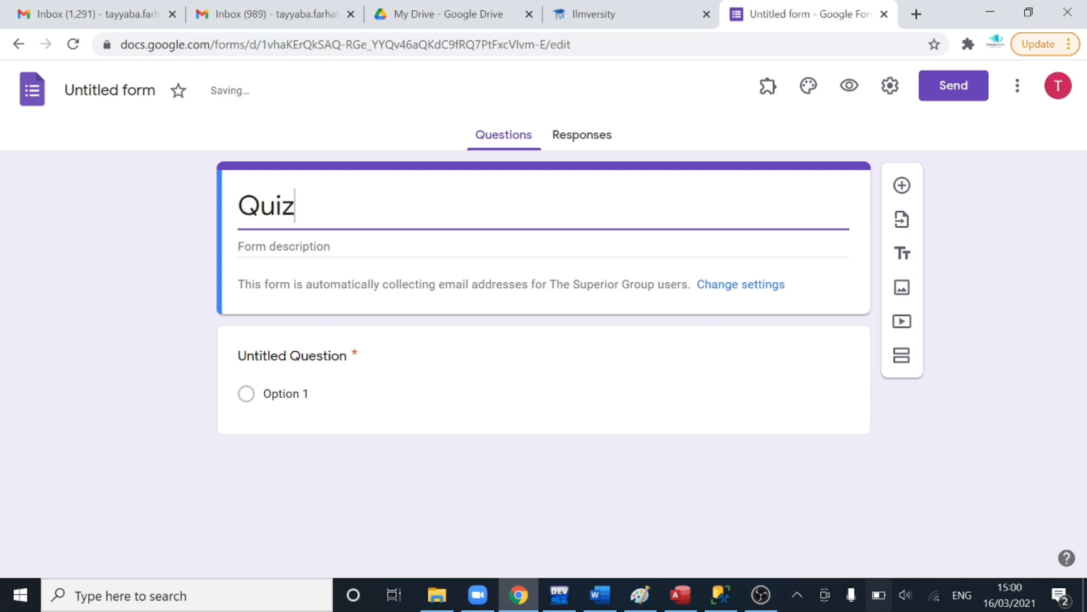
type("1")
key("Tab")
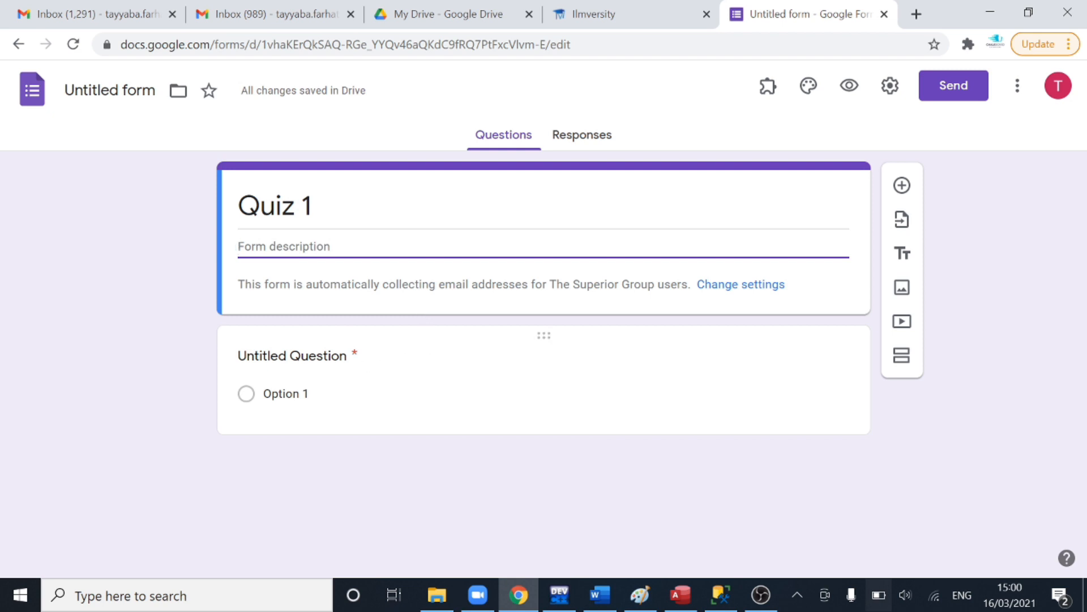
- Examine the answer types available for the untitled question, from short answer through date and time
left_click(340, 361)
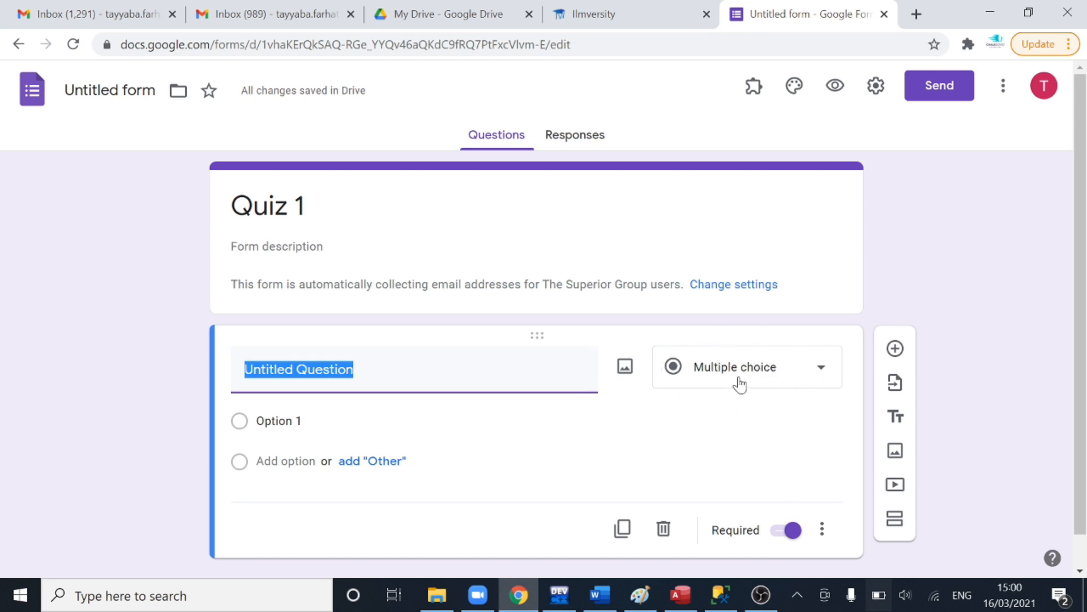
left_click(820, 373)
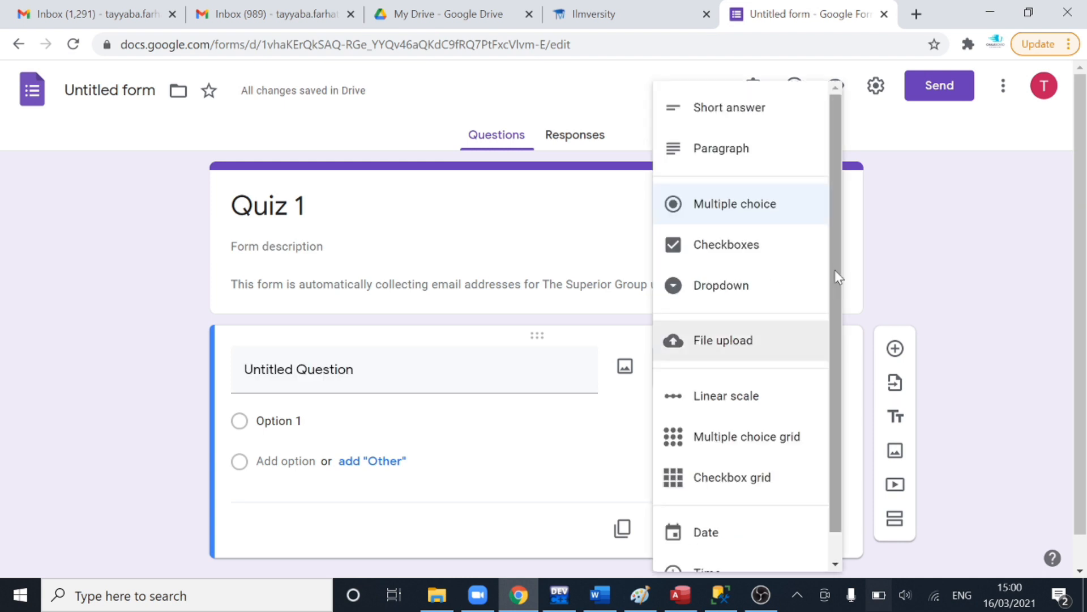
scroll(838, 363, "down", 1)
scroll(841, 368, "up", 1)
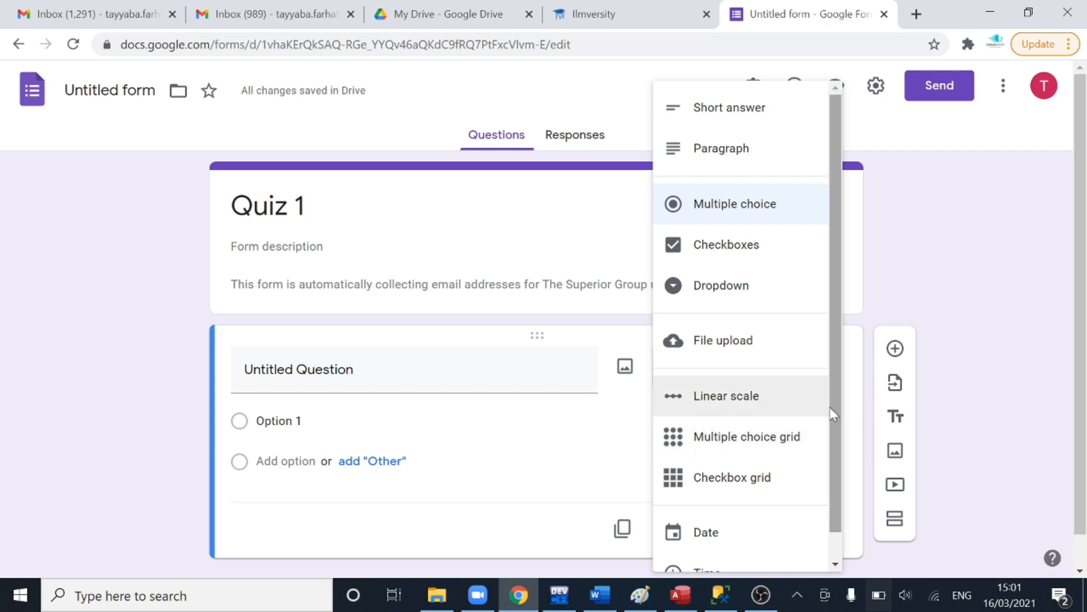
left_click_drag(834, 407, 839, 508)
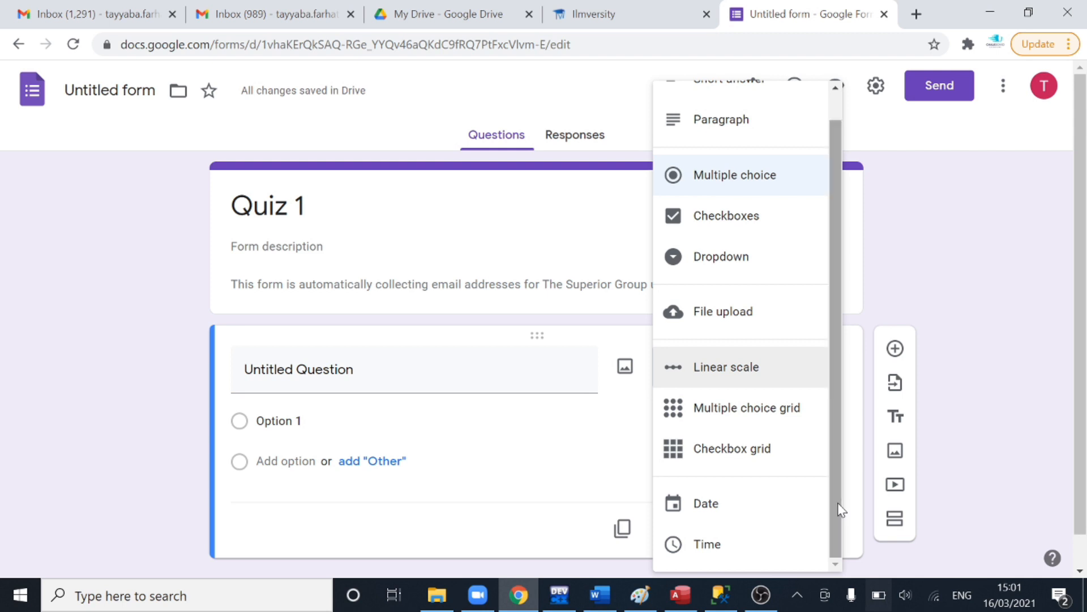
- Write the multiple-choice question "How can you create a primary key, select correct sytax og SQL" with options "columnName DataType Primary key", "columnName DataType Primary" and Other
left_click(328, 369)
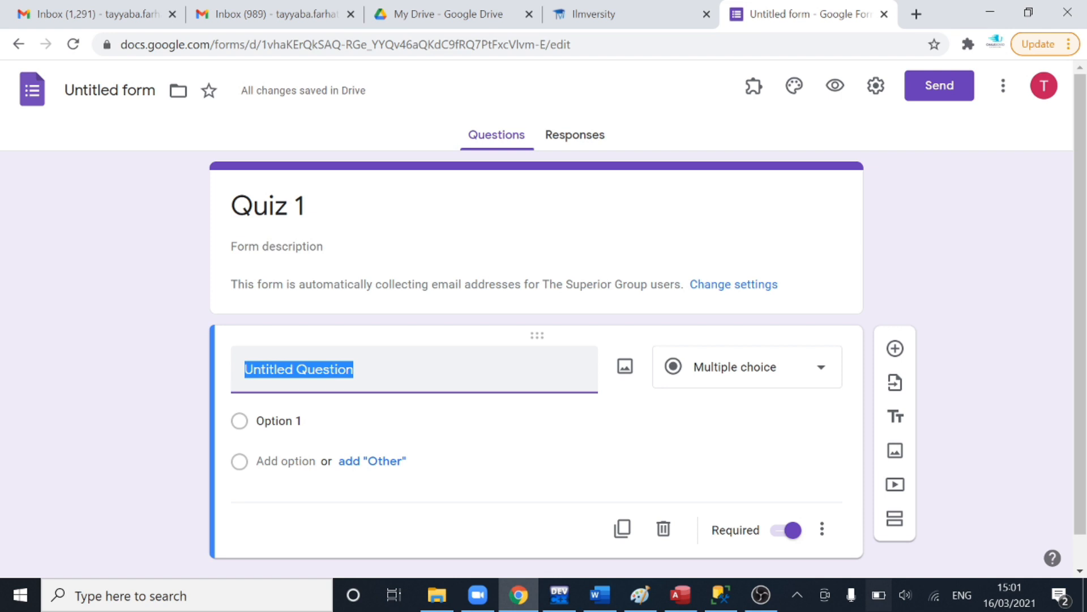
type("h")
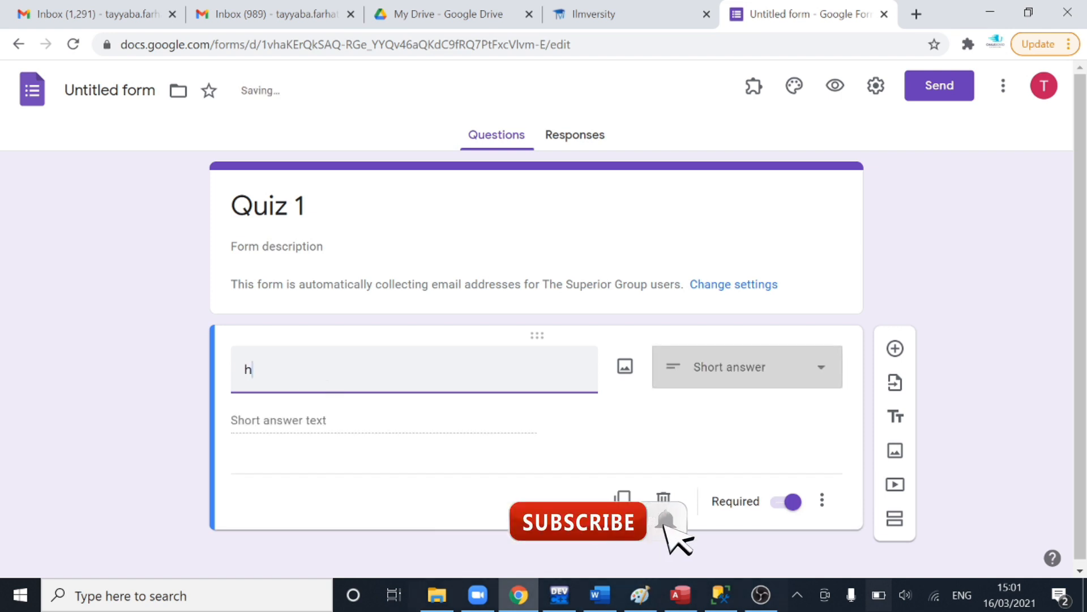
key("BackSpace")
type("How can you create a primary key, select correct sytax og SQL columnName DataType Primary key columnName DataType Primary")
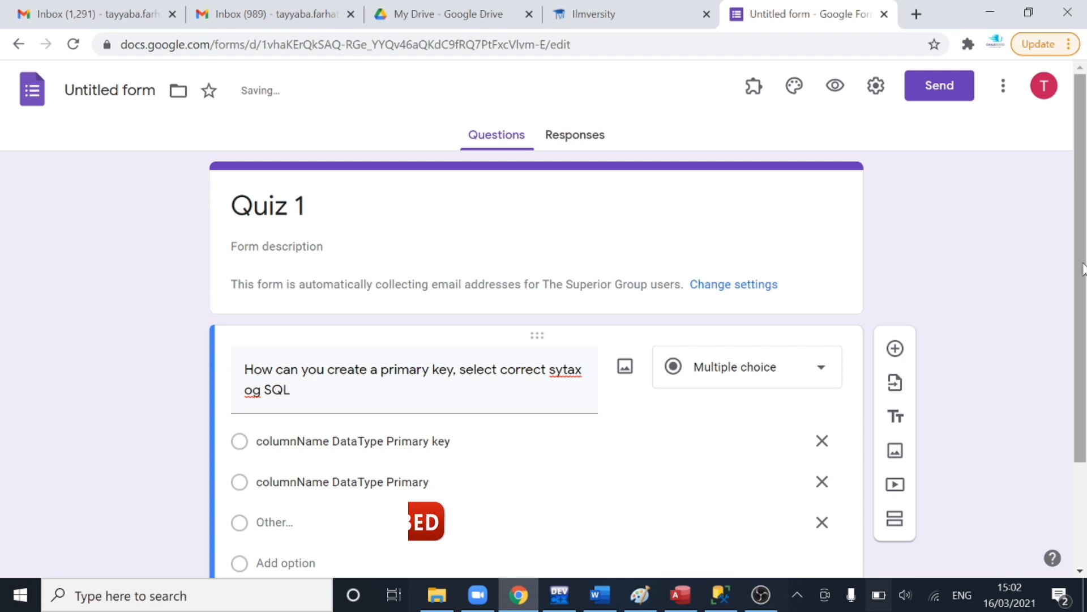
- Correct "sytax" to "syntax" in the question text and make the question not required
left_click_drag(1084, 265, 1084, 363)
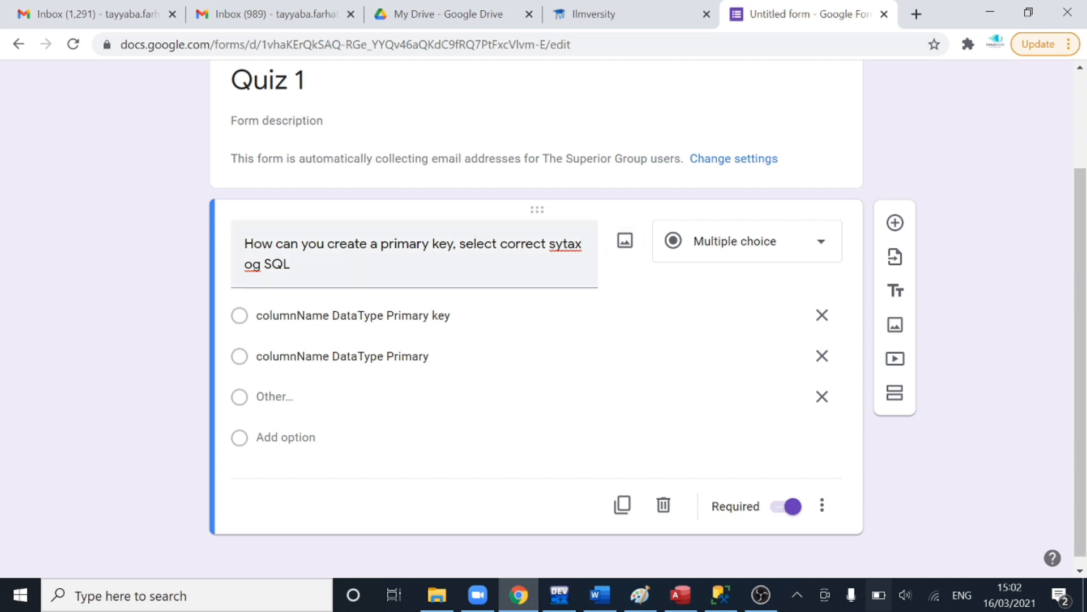
left_click(328, 265)
left_click(563, 244)
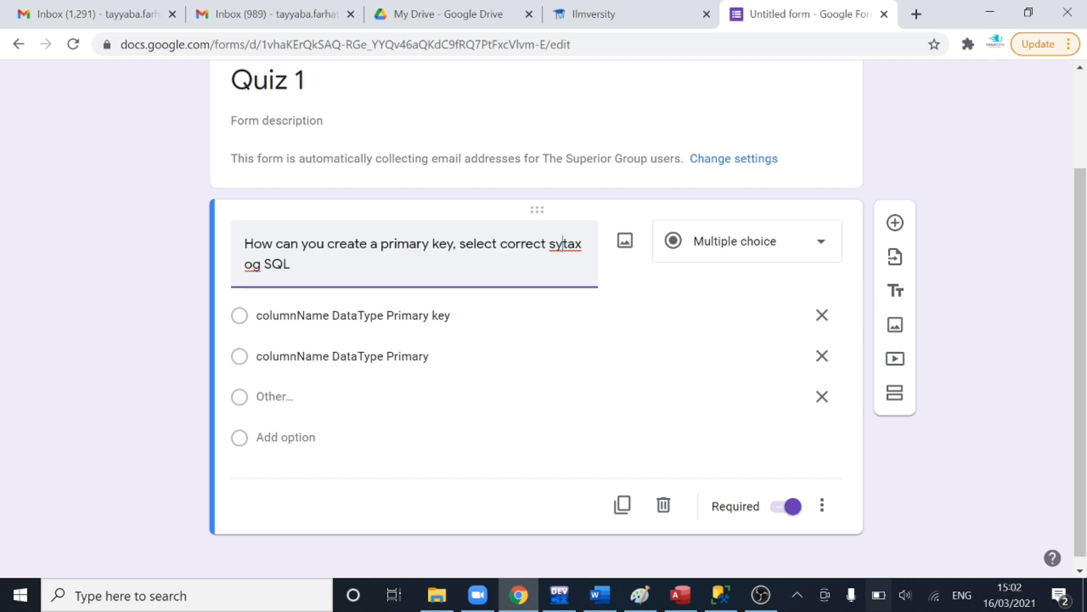
type("n")
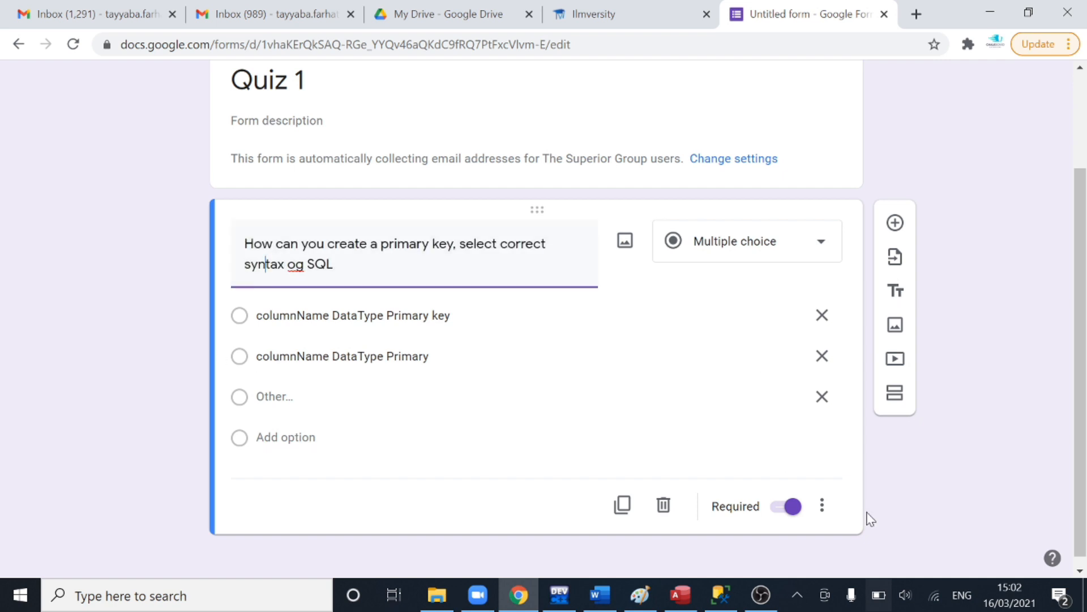
left_click(788, 506)
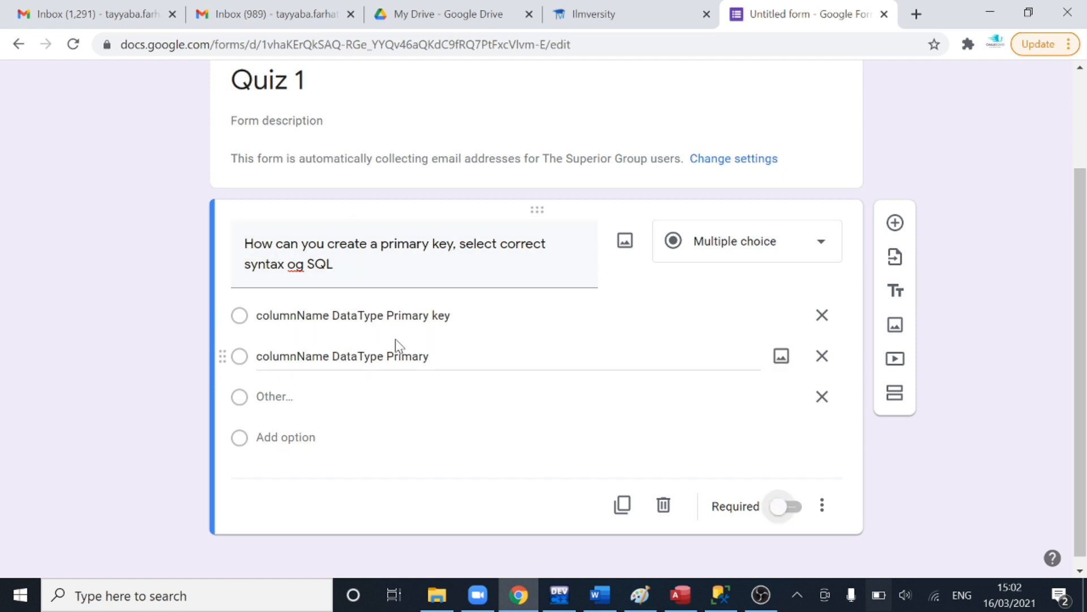
scroll(396, 340, "up", 3)
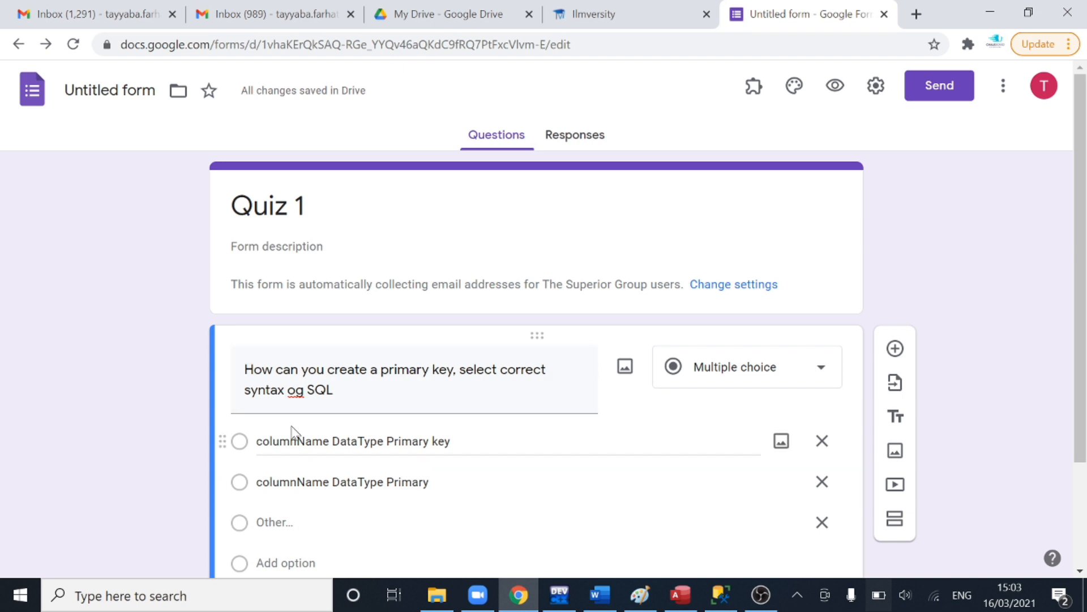
- In the general settings, remove the restriction to The Superior Group users, limit respondents to 1 response, and save
left_click(876, 91)
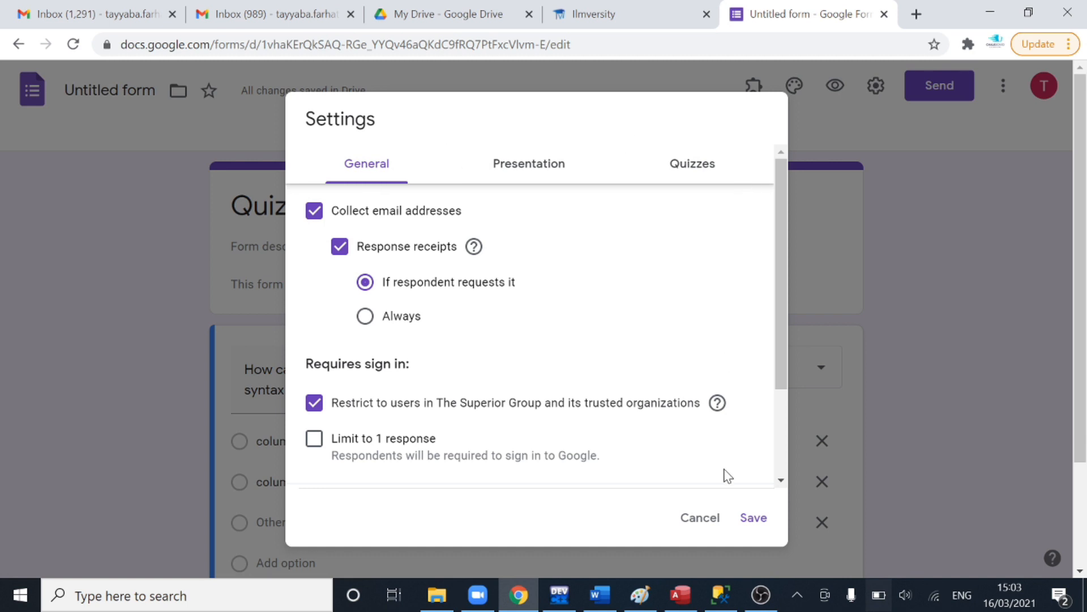
left_click(703, 519)
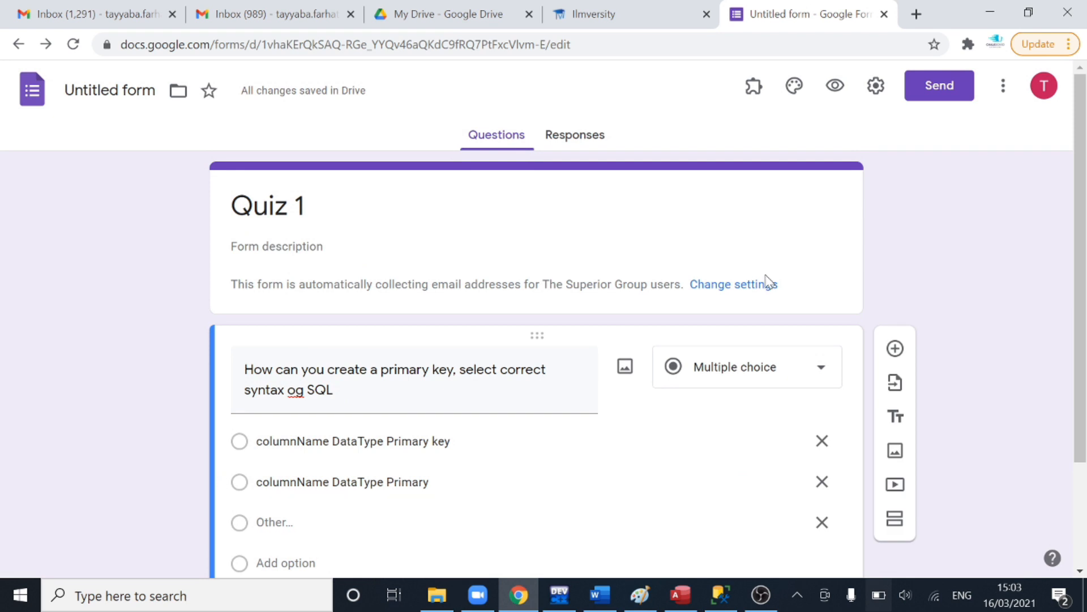
left_click(876, 99)
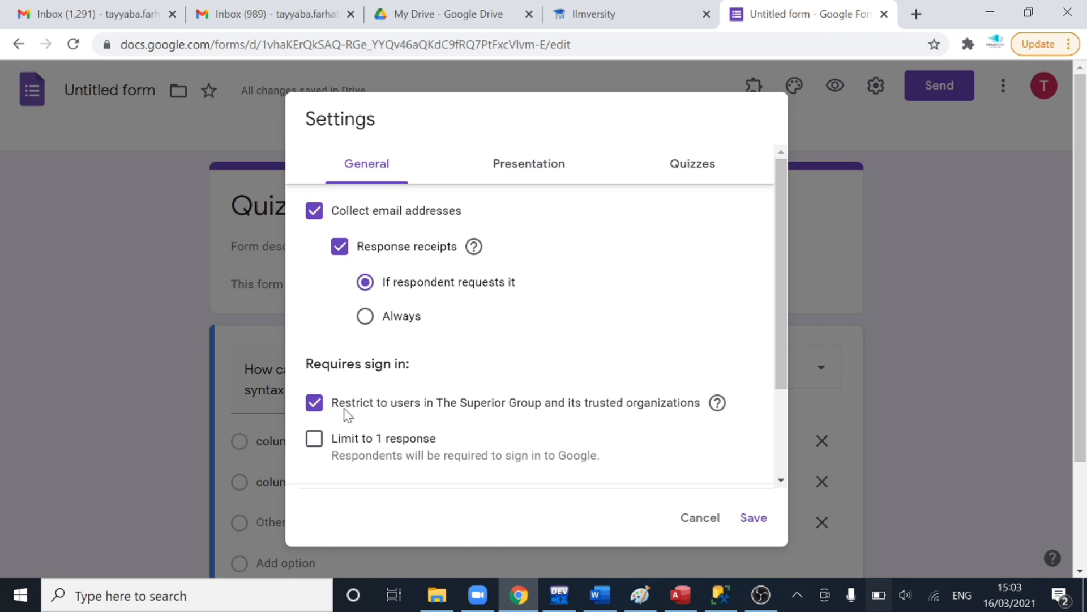
left_click(452, 411)
scroll(451, 411, "down", 2)
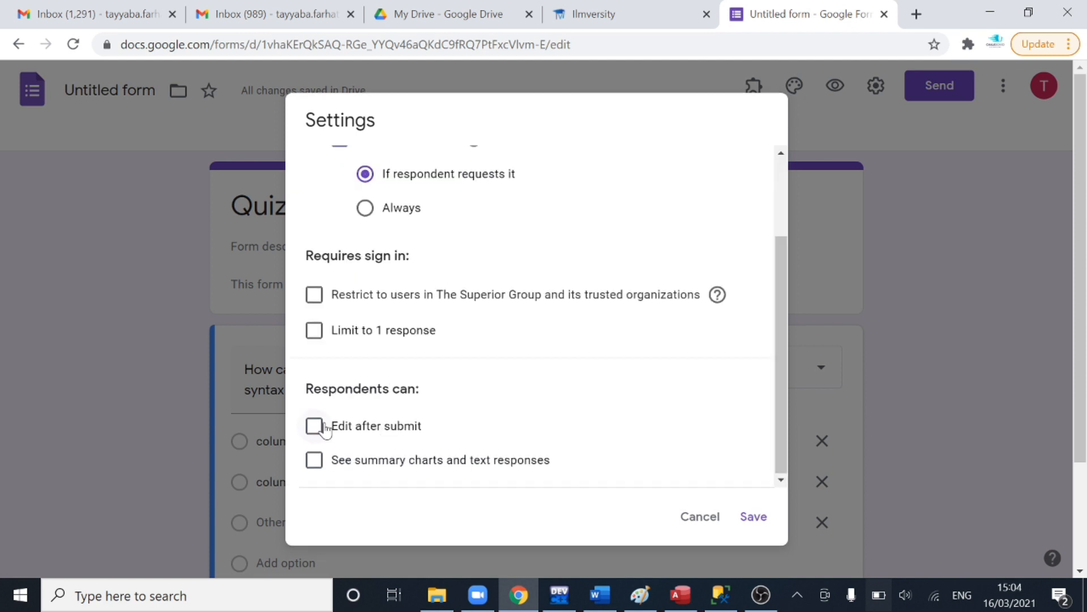
left_click(315, 330)
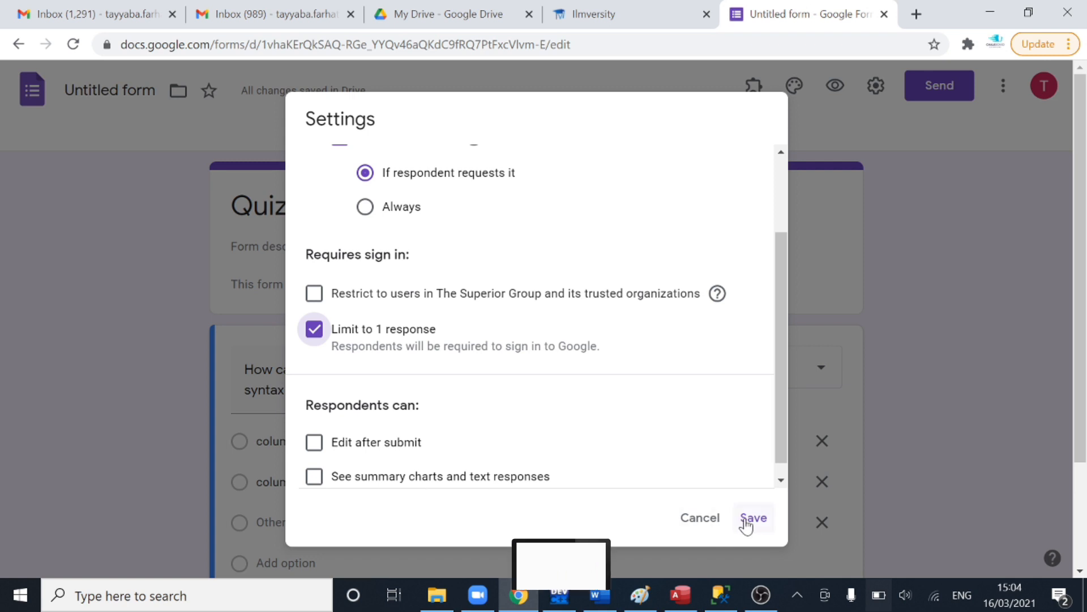
left_click(762, 518)
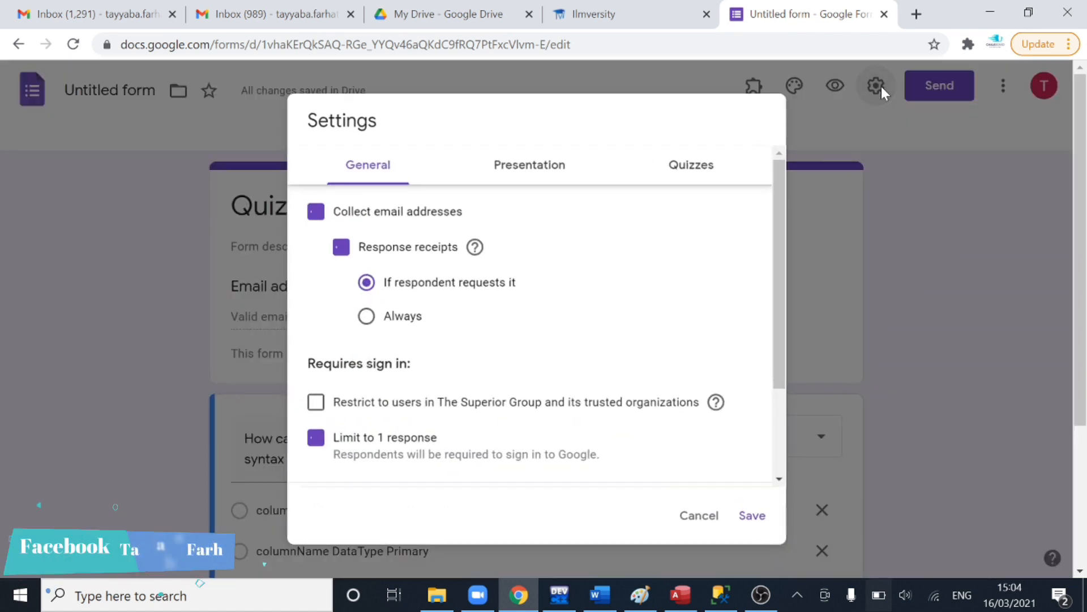
- Enable shuffled question order in the form's presentation settings
left_click(876, 86)
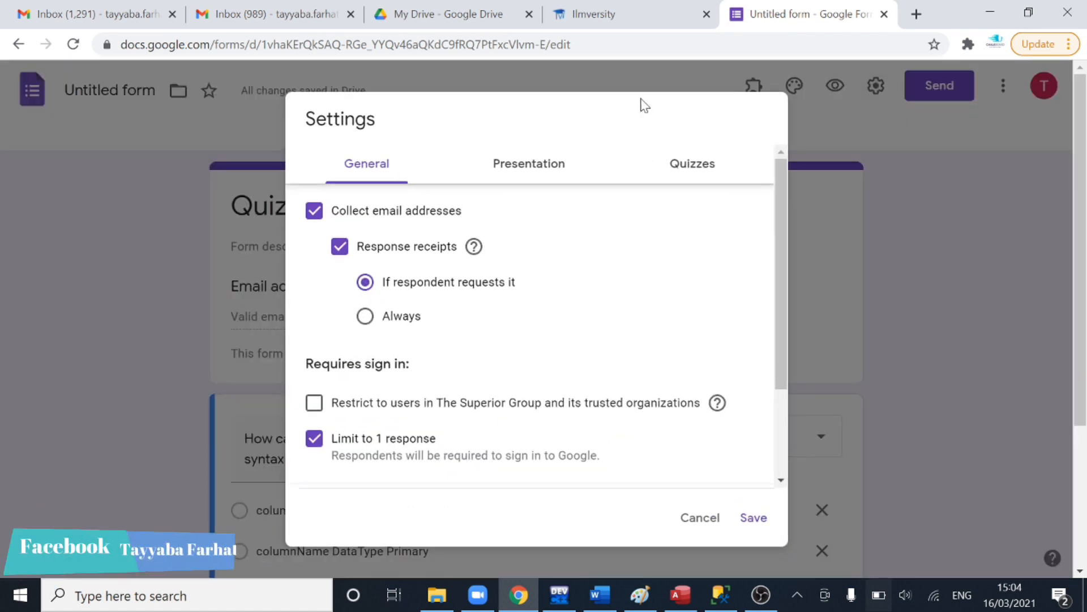
left_click(546, 169)
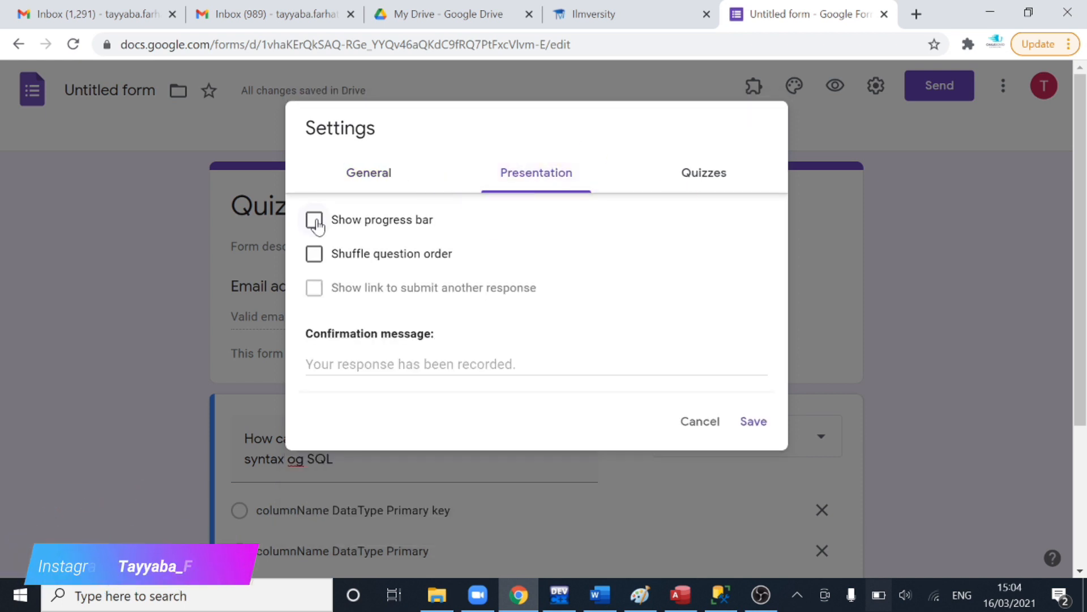
left_click(314, 255)
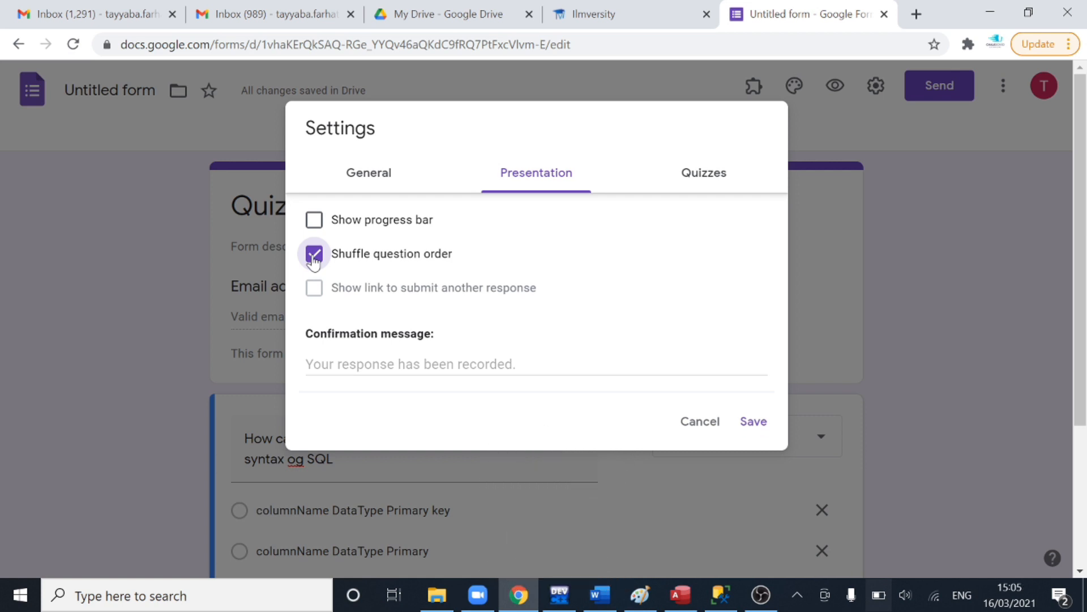
- Turn the form into a quiz that releases grades later, after manual review, and save the settings
left_click(705, 178)
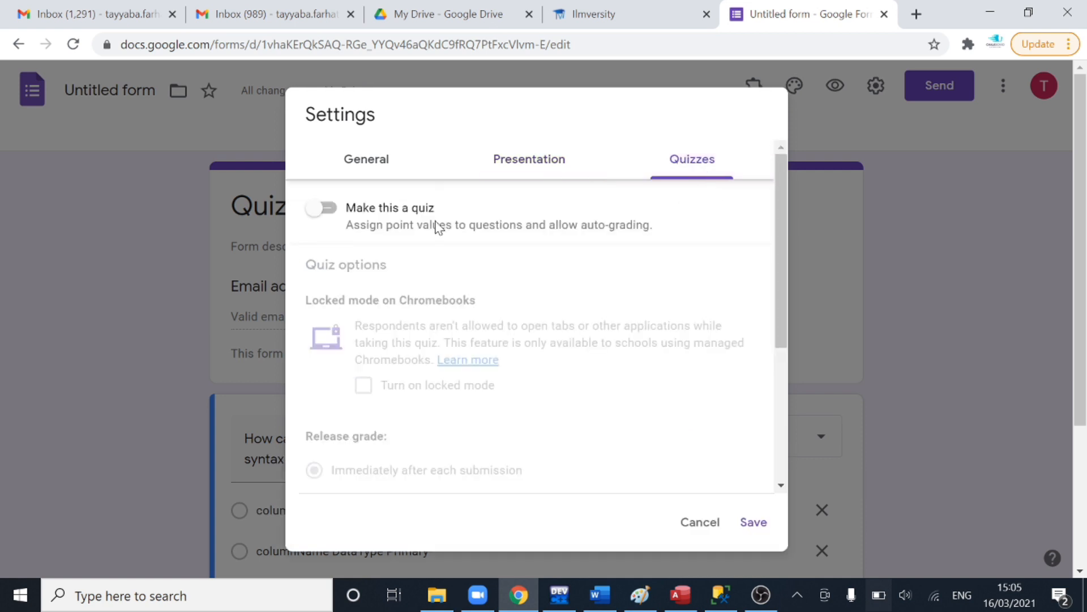
left_click(320, 208)
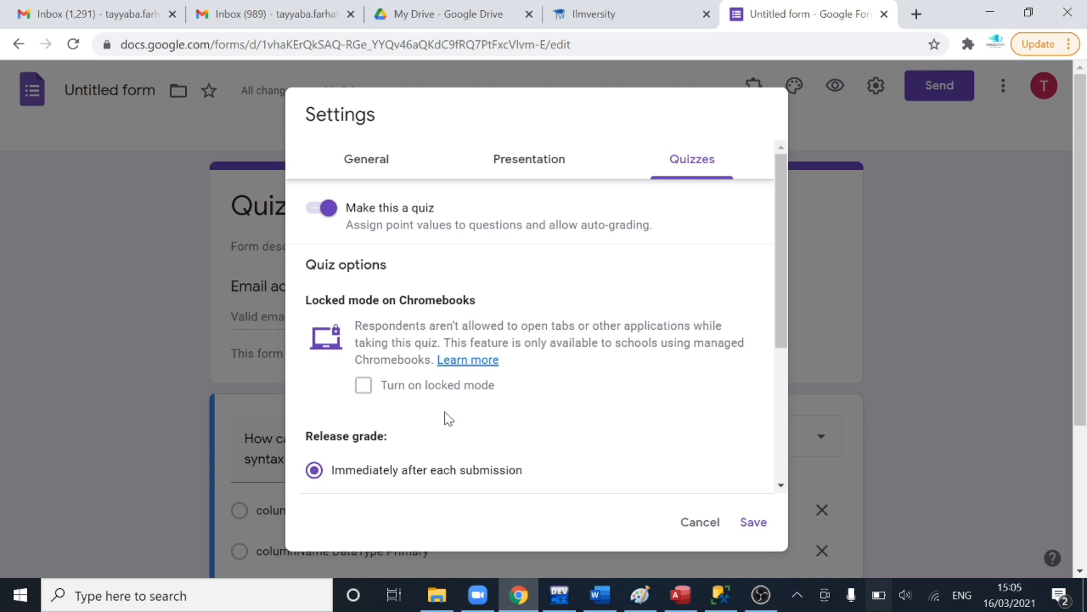
left_click_drag(781, 306, 778, 461)
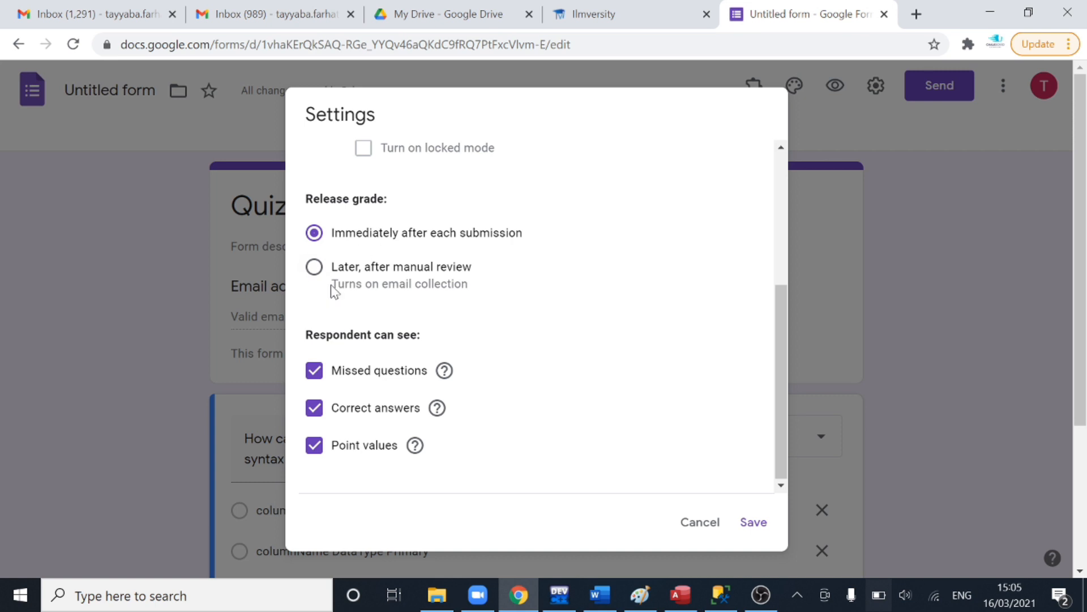
left_click(315, 267)
left_click(753, 522)
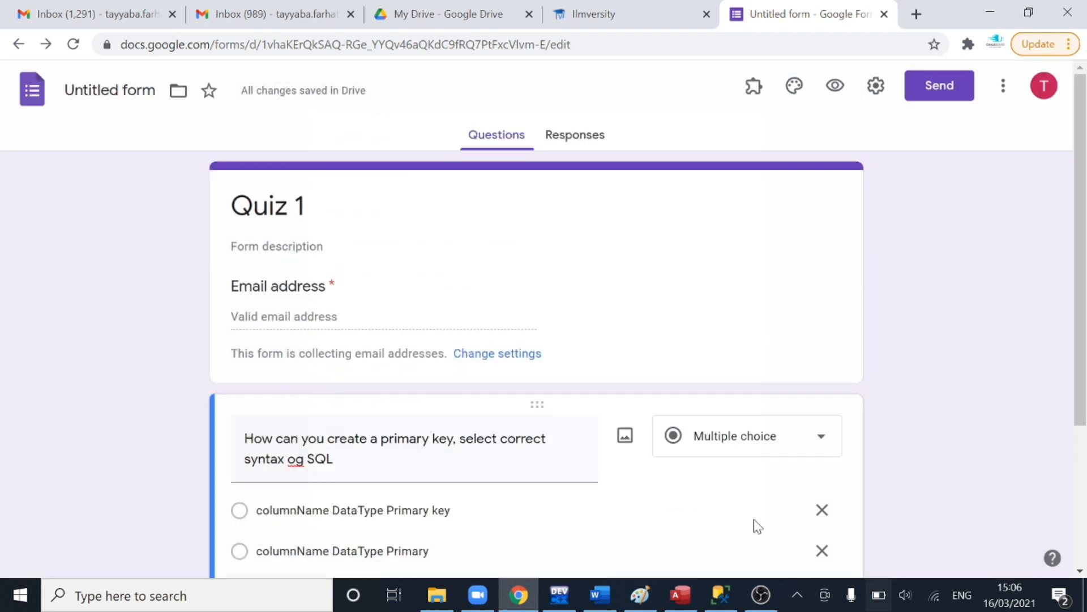
- Set the primary key question's answer key to "columnName DataType Primary key" with 2 points
left_click_drag(1082, 192, 1082, 332)
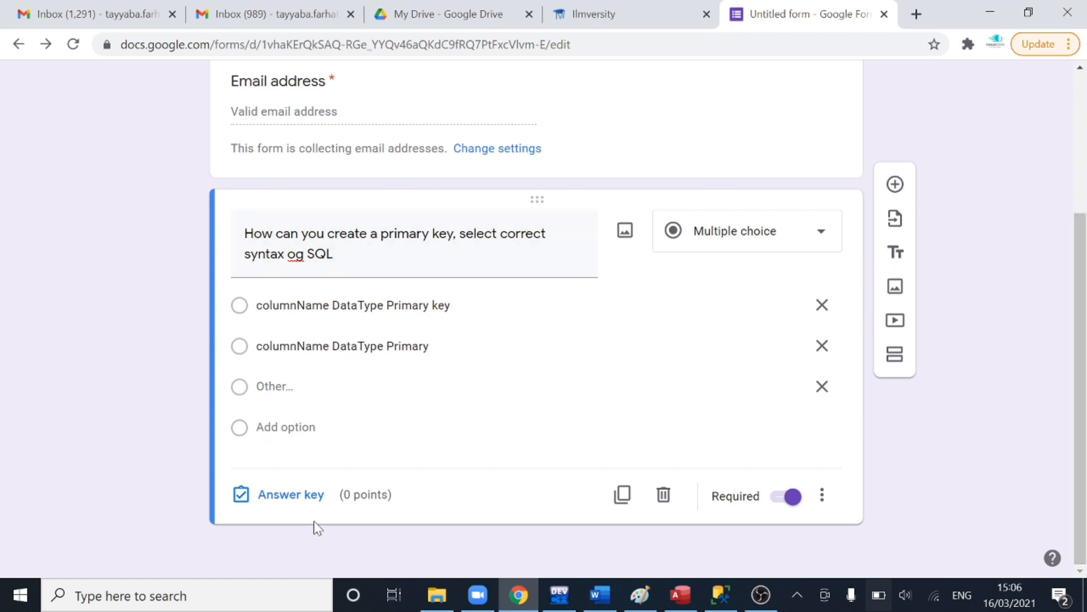
left_click(278, 499)
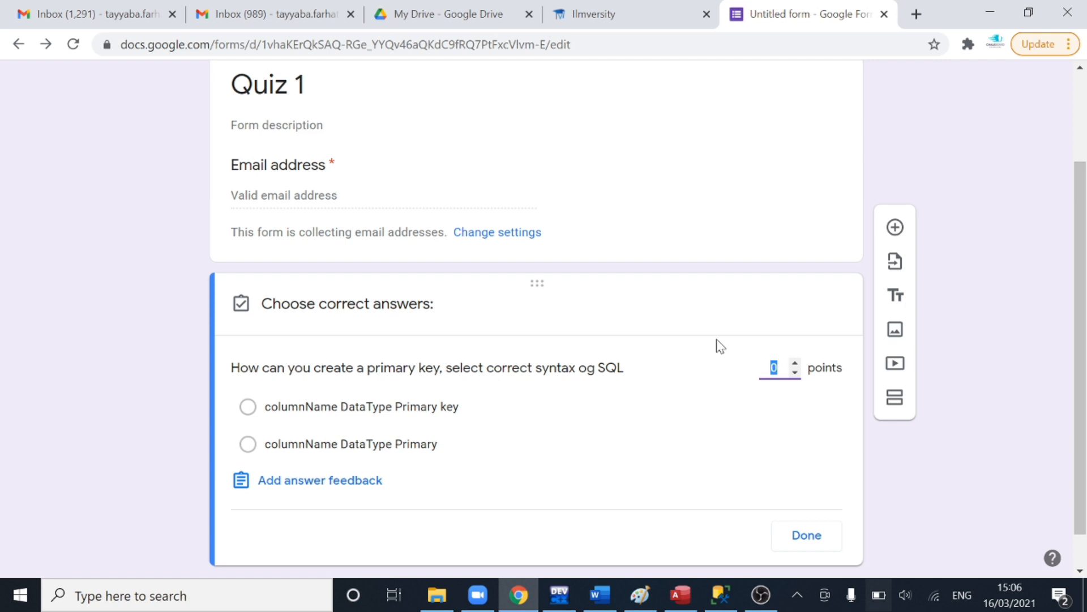
left_click(796, 364)
left_click(796, 364)
left_click(248, 406)
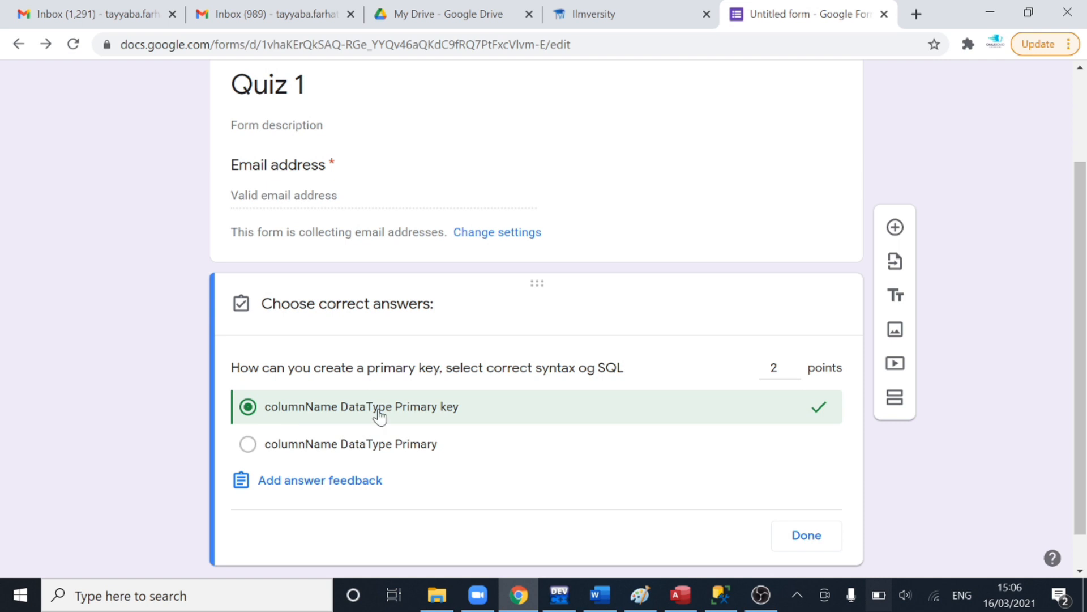
left_click(808, 534)
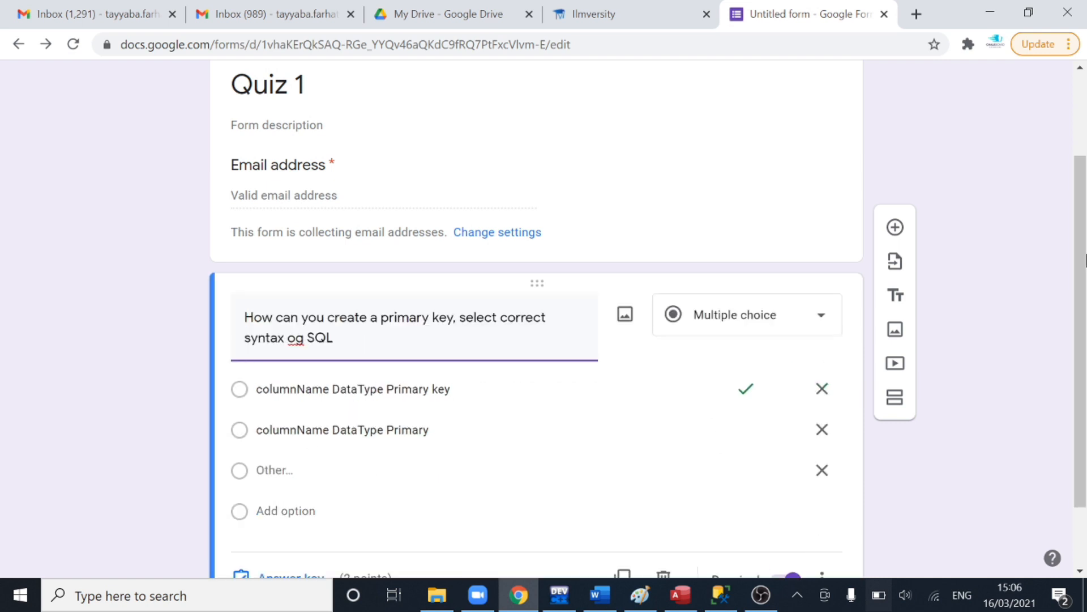
scroll(1085, 238, "down", 1)
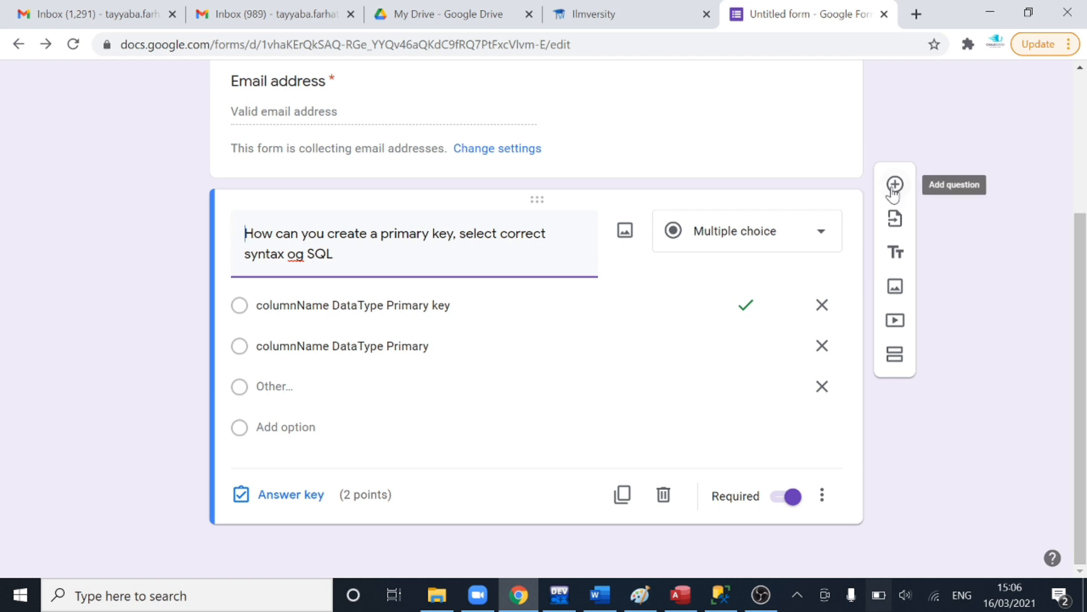
left_click(903, 259)
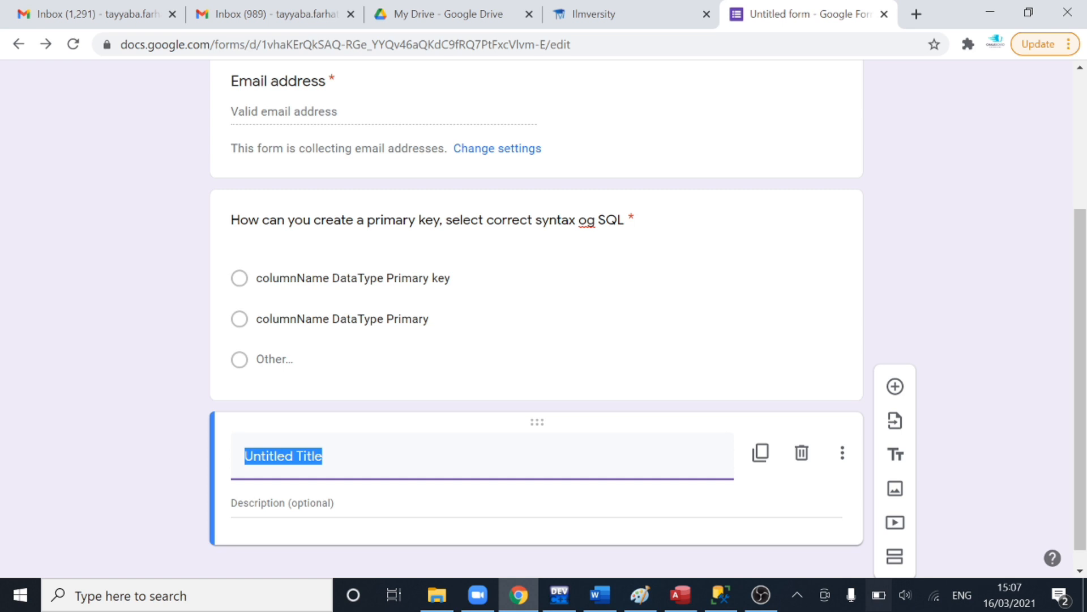
key("ctrl+z")
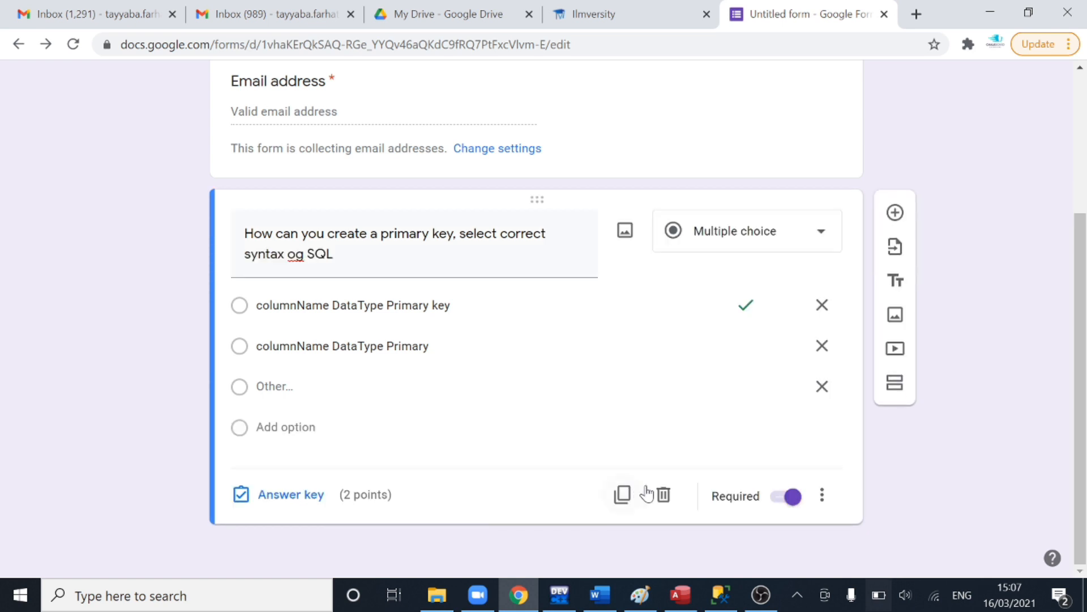
- Add a new section after the primary key question
left_click(895, 384)
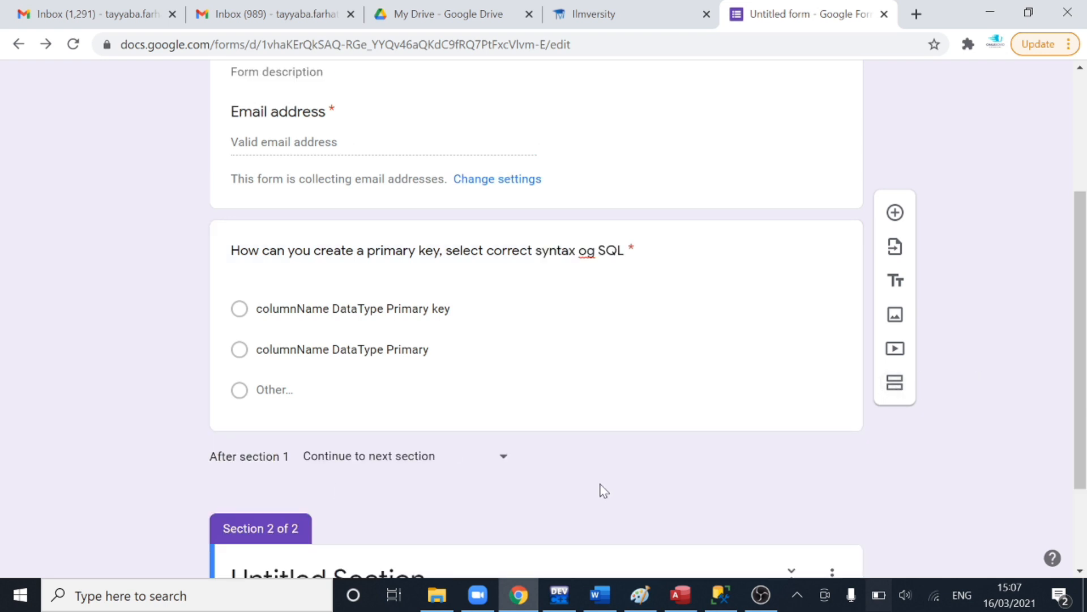
left_click_drag(1086, 285, 1086, 96)
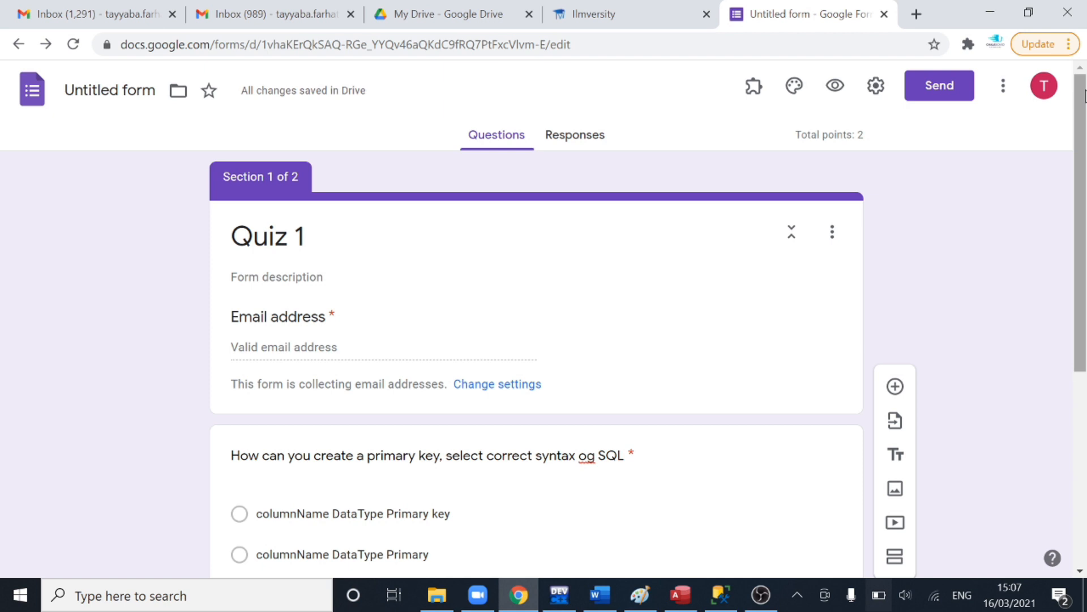
left_click(896, 524)
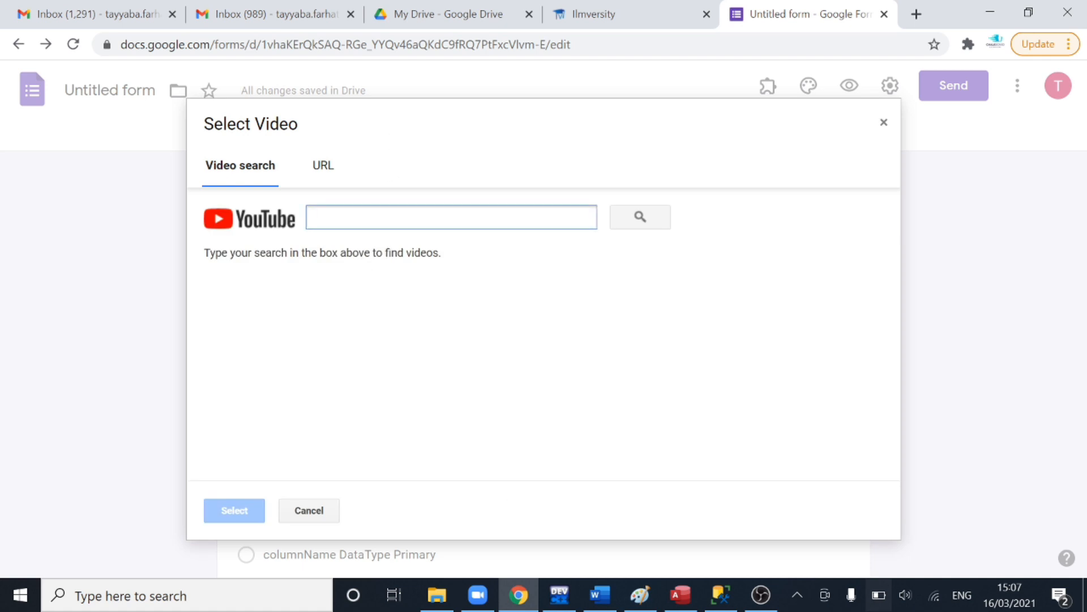
left_click(324, 167)
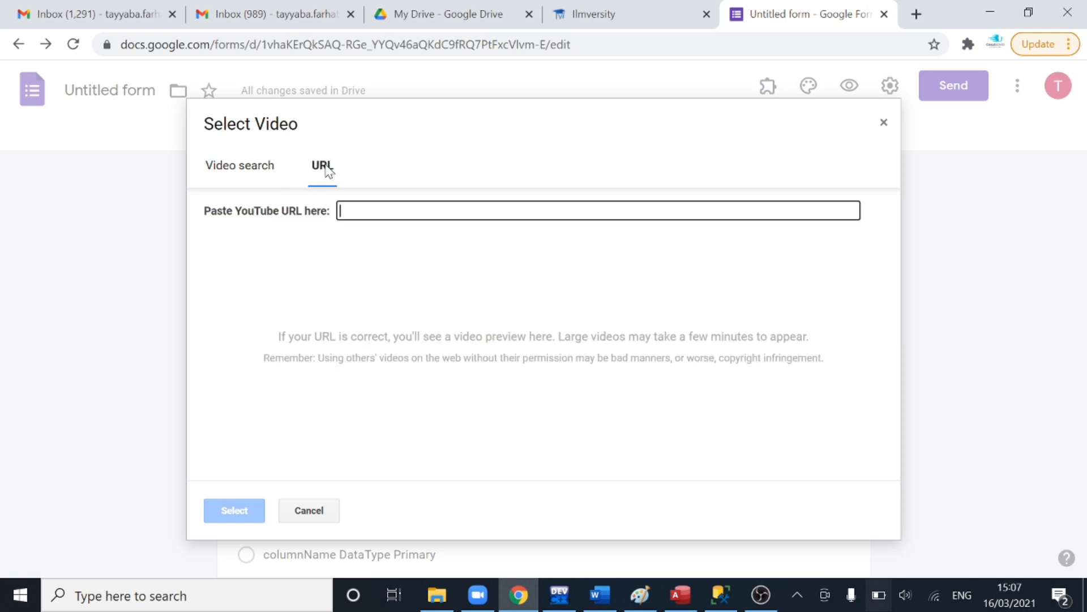
left_click(260, 173)
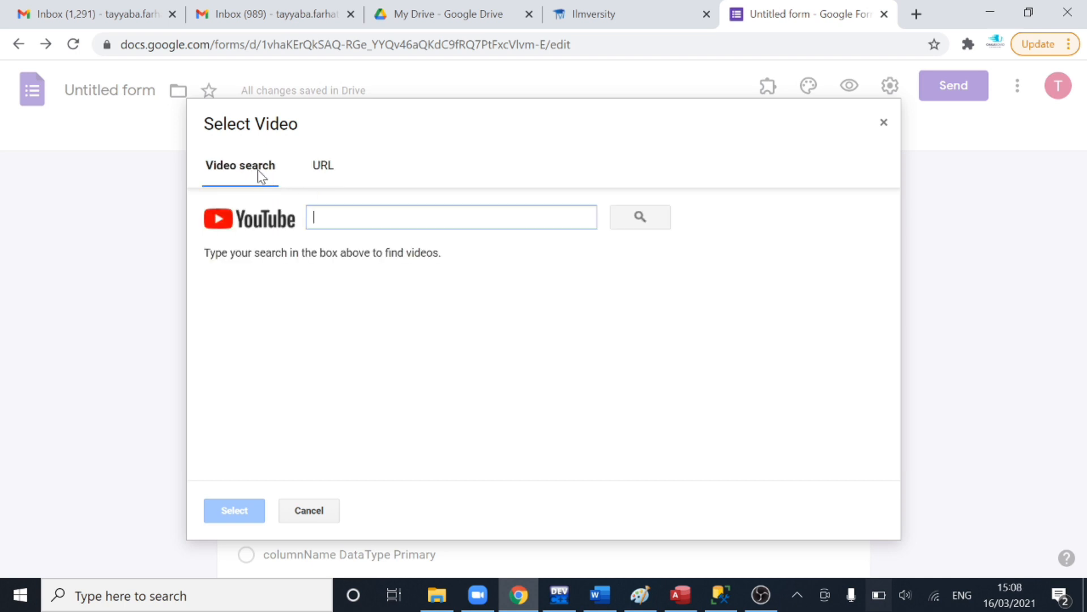
left_click(917, 15)
left_click(658, 6)
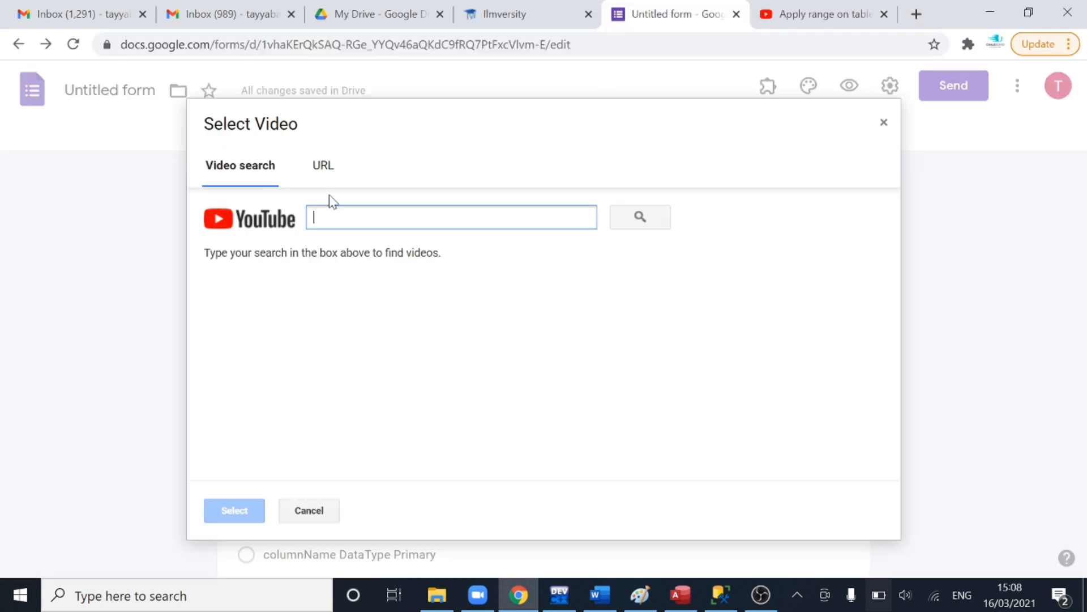
left_click(324, 173)
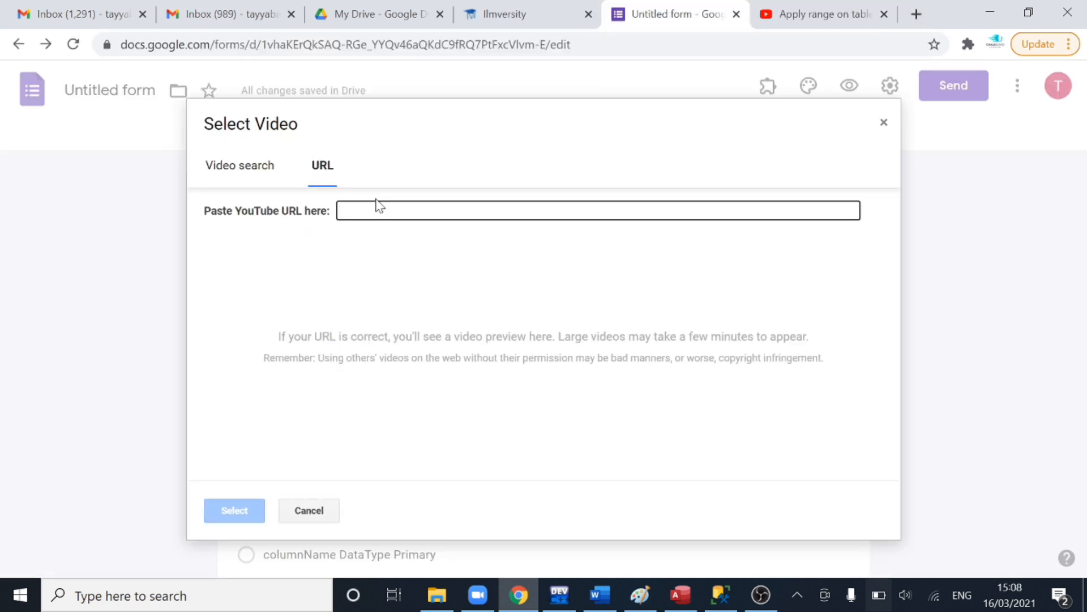
type("https://youtu.be/8GmL8AS9IGs")
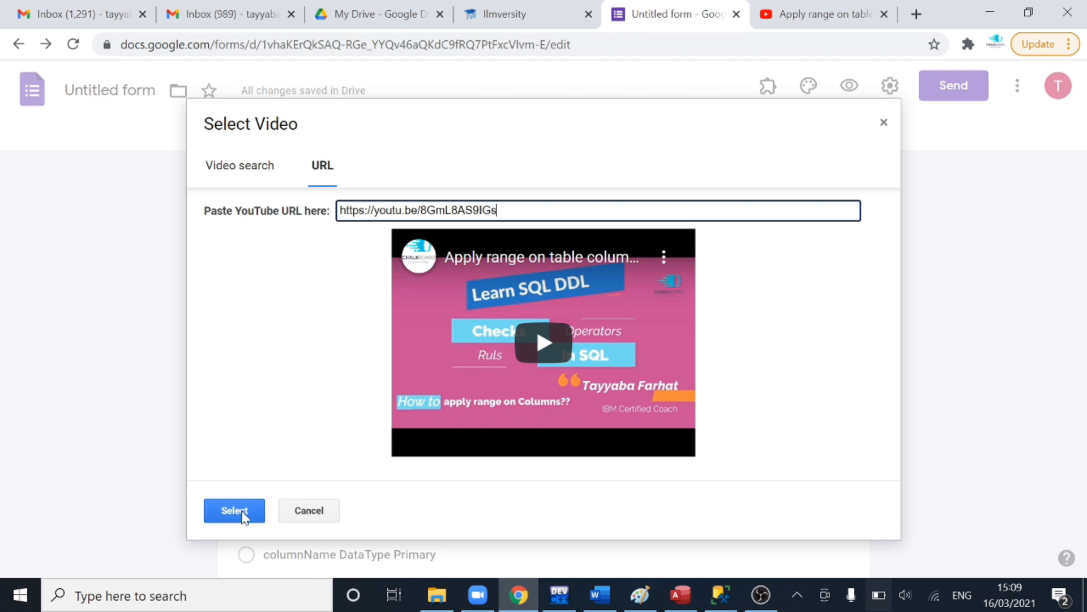
left_click(246, 178)
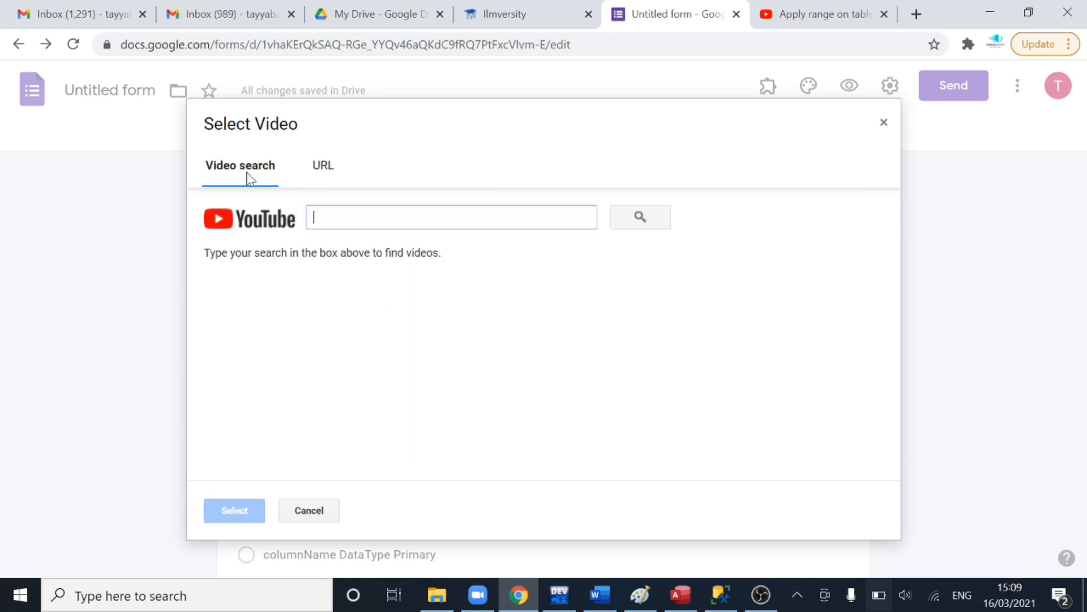
left_click(322, 168)
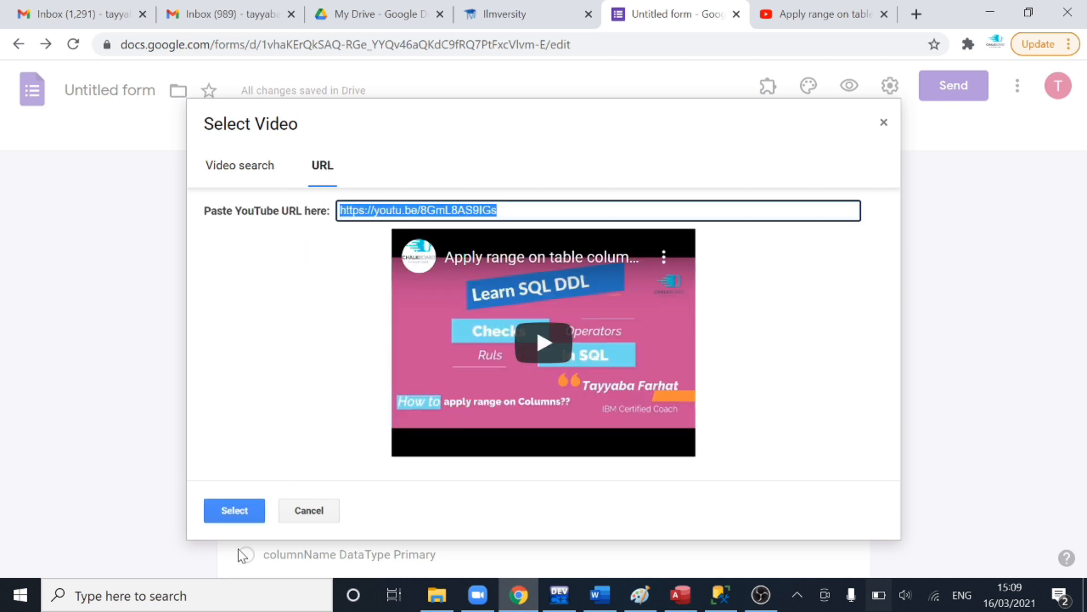
left_click(232, 508)
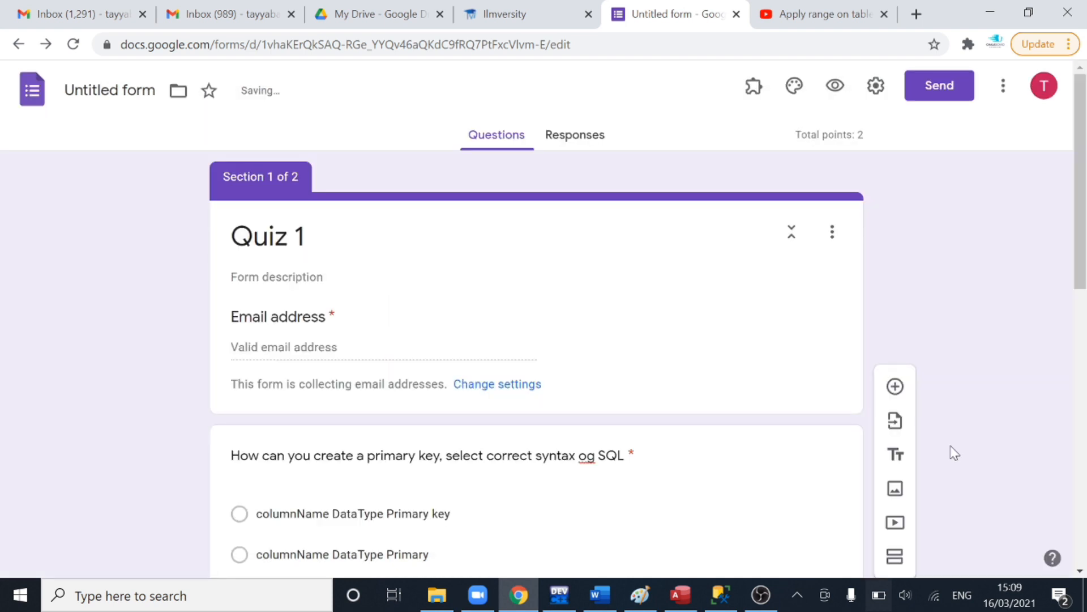
- Title the video "Watch this video and answer following questions" and add a new question below it
left_click_drag(1082, 197, 1082, 471)
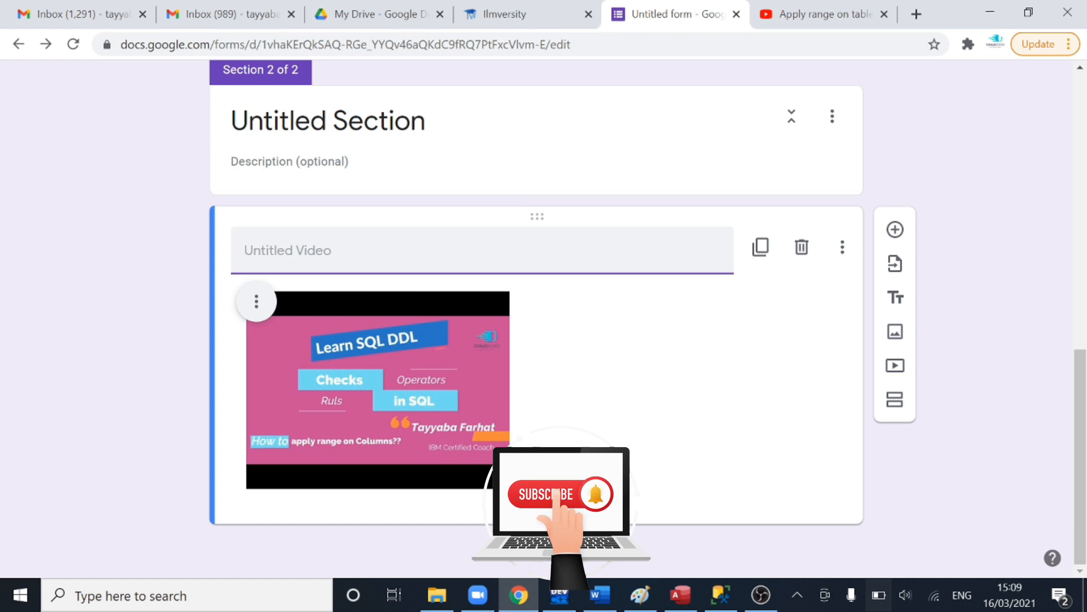
type("Watch this video and answer following questions")
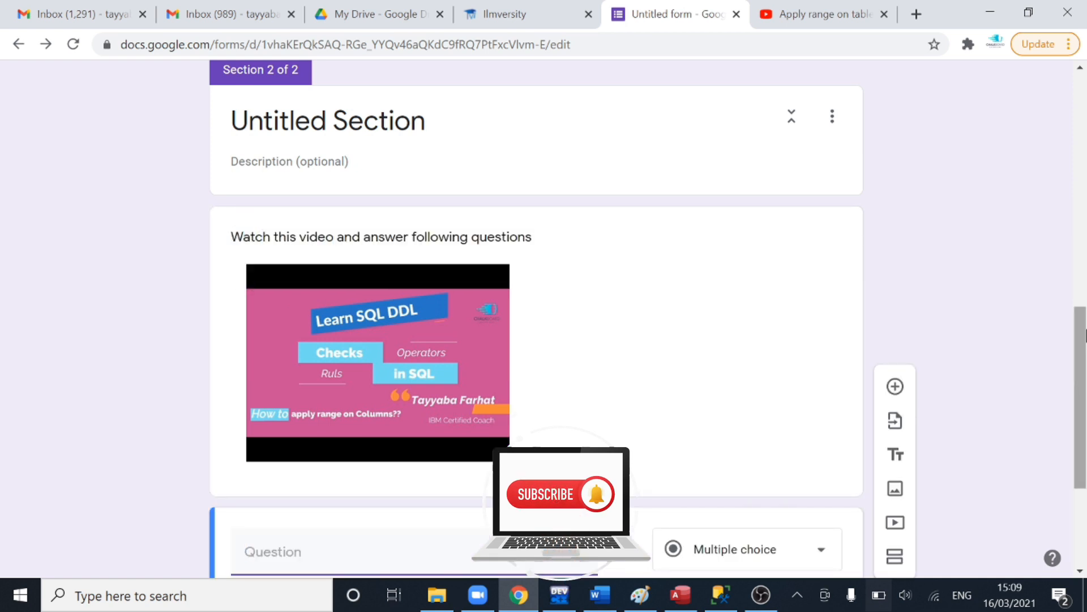
- Make the new question a Dropdown and write "what is the best way to create a many to many relation in SQL" as its text
left_click_drag(1086, 335, 1086, 485)
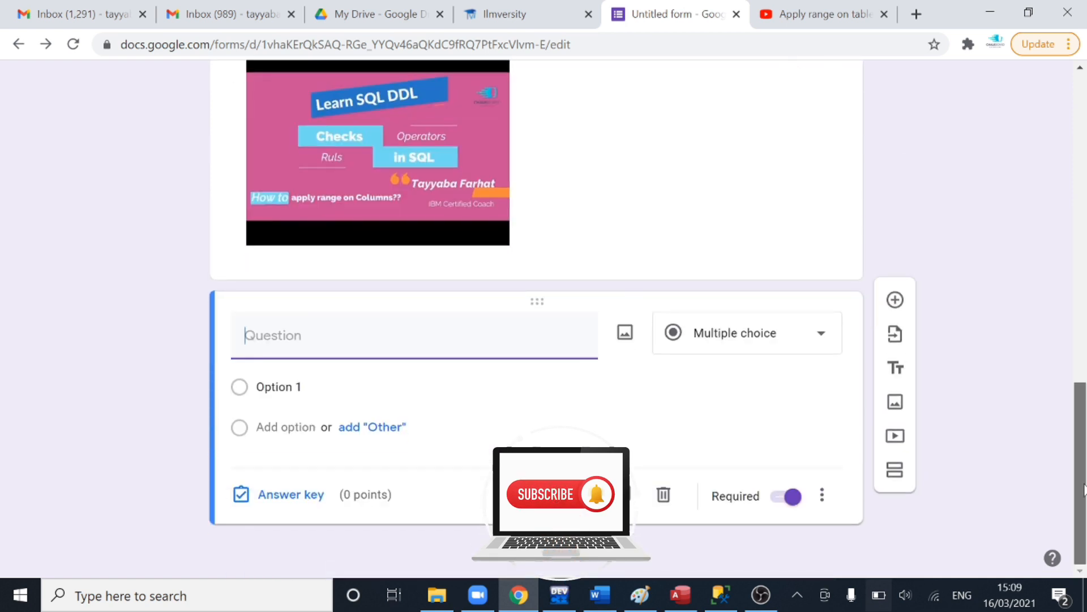
left_click(822, 334)
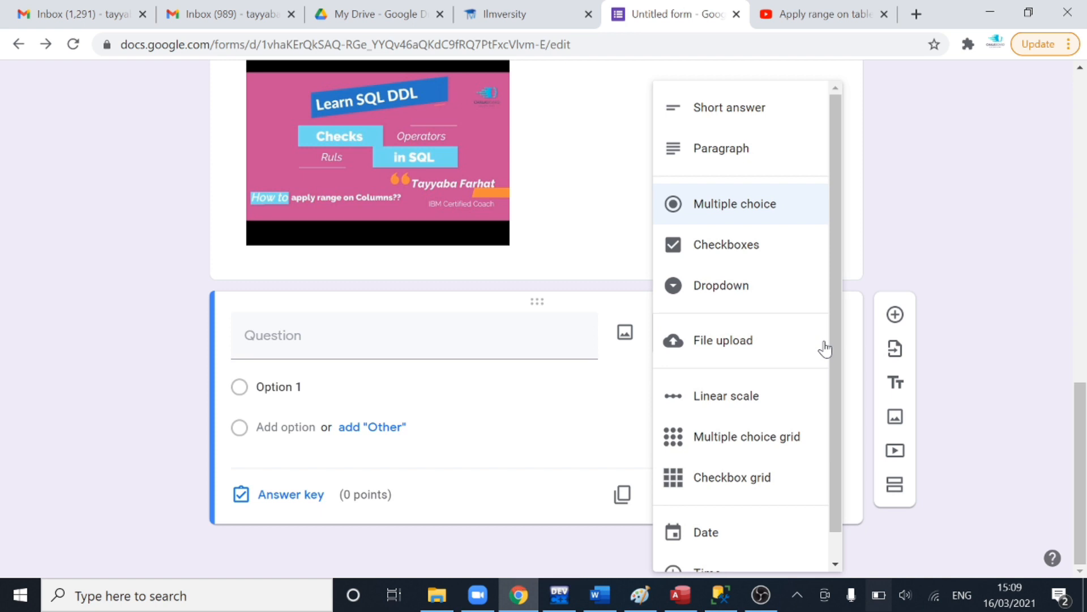
left_click(725, 297)
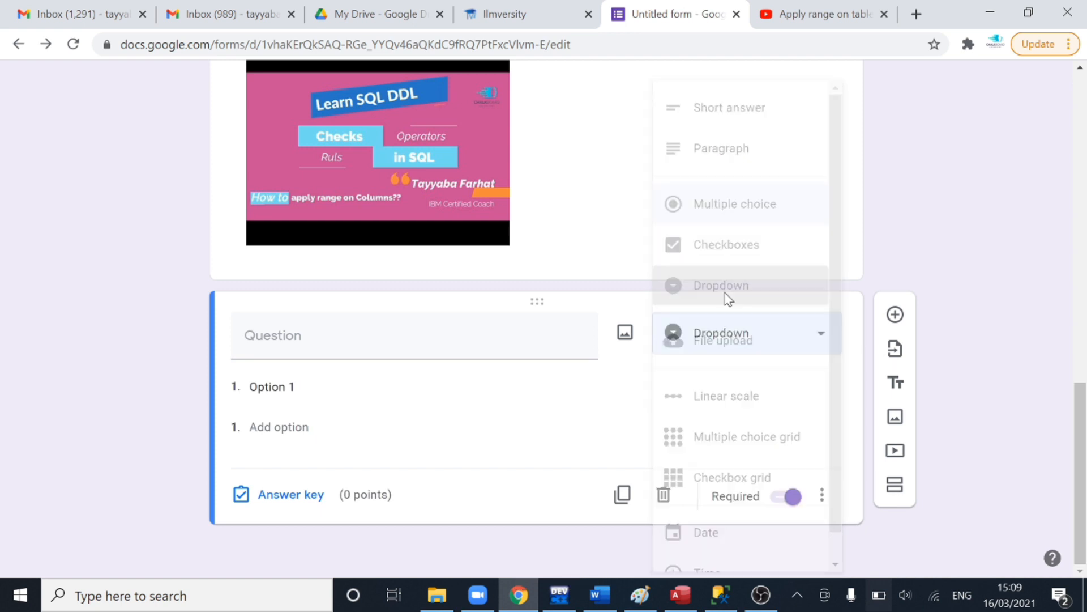
left_click(290, 351)
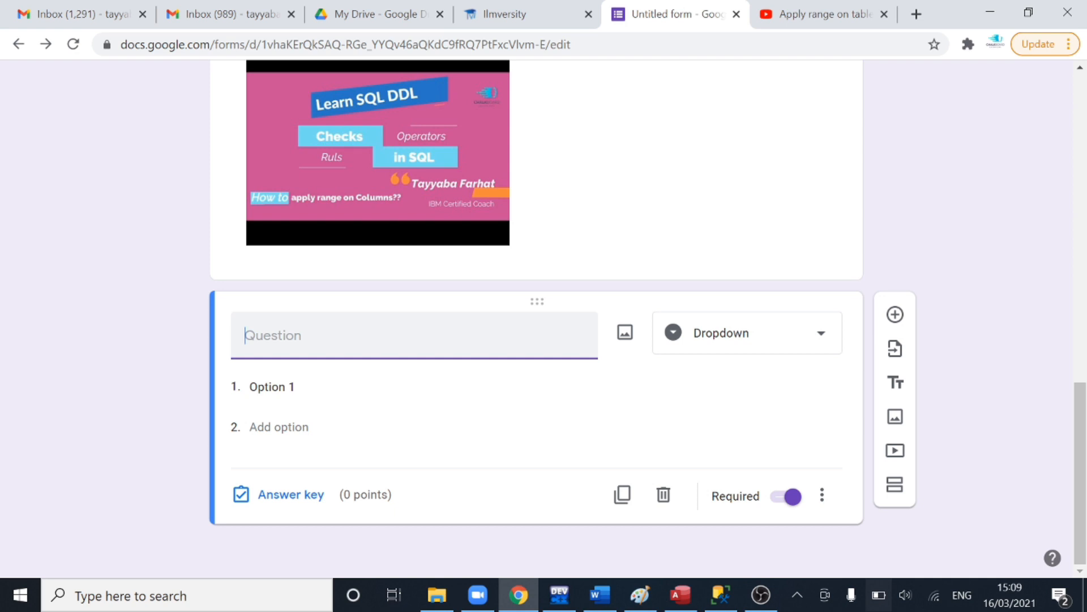
type("what is the best wa")
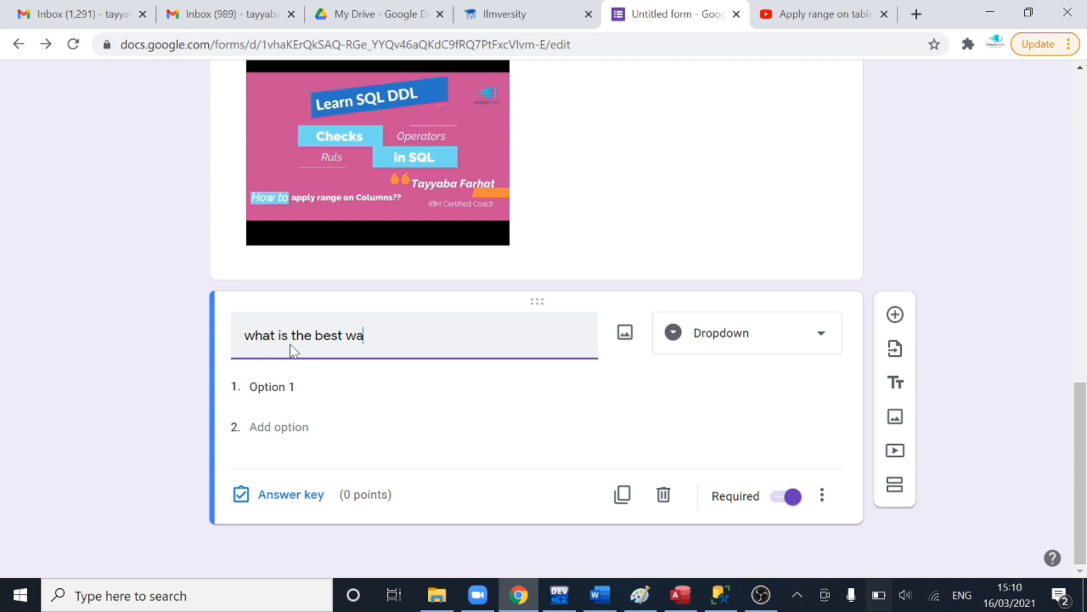
type("y to create a many to many relation")
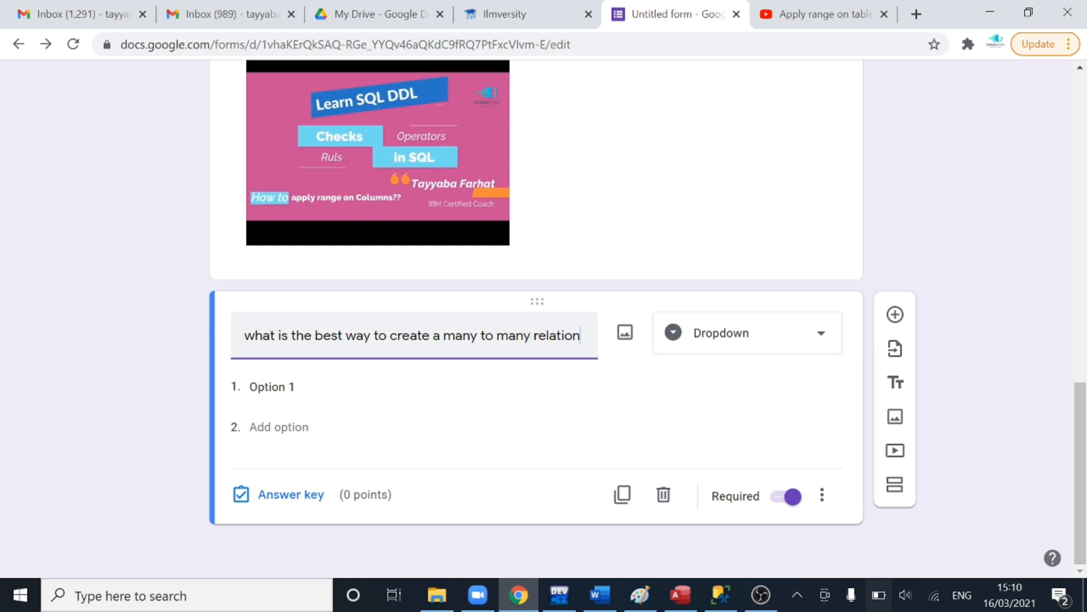
type(" in")
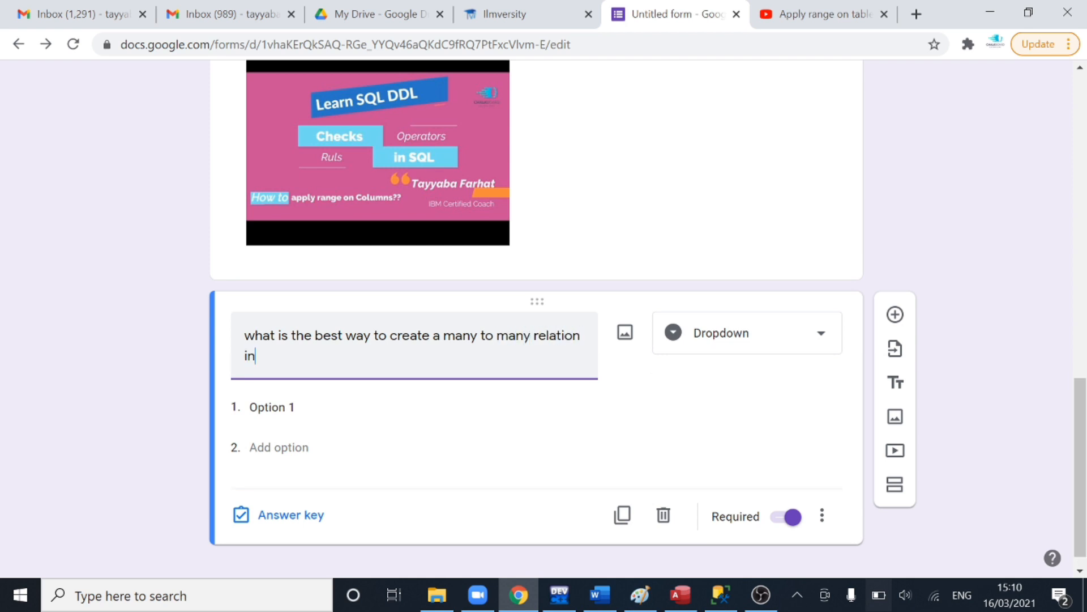
type(" SQL")
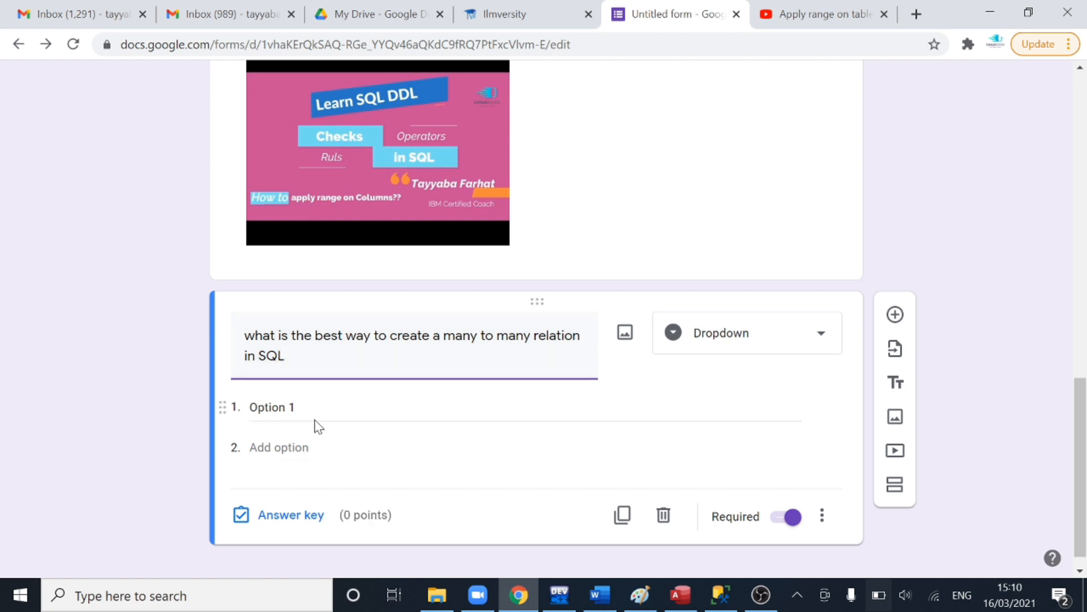
- Enter "Insertsection table" as the dropdown question's first option and add a second option
left_click(273, 407)
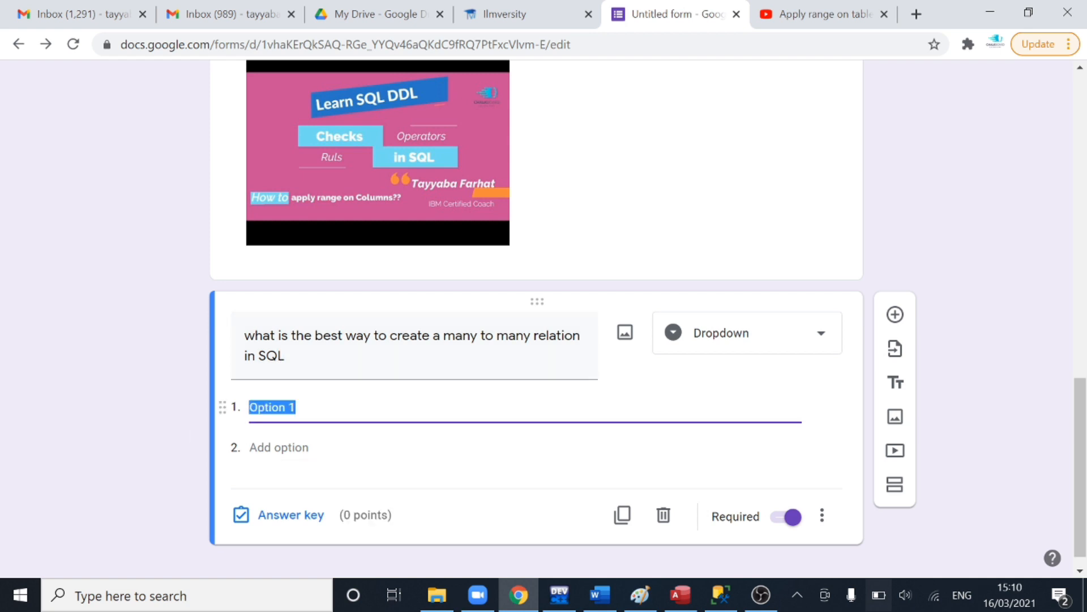
type("Insert")
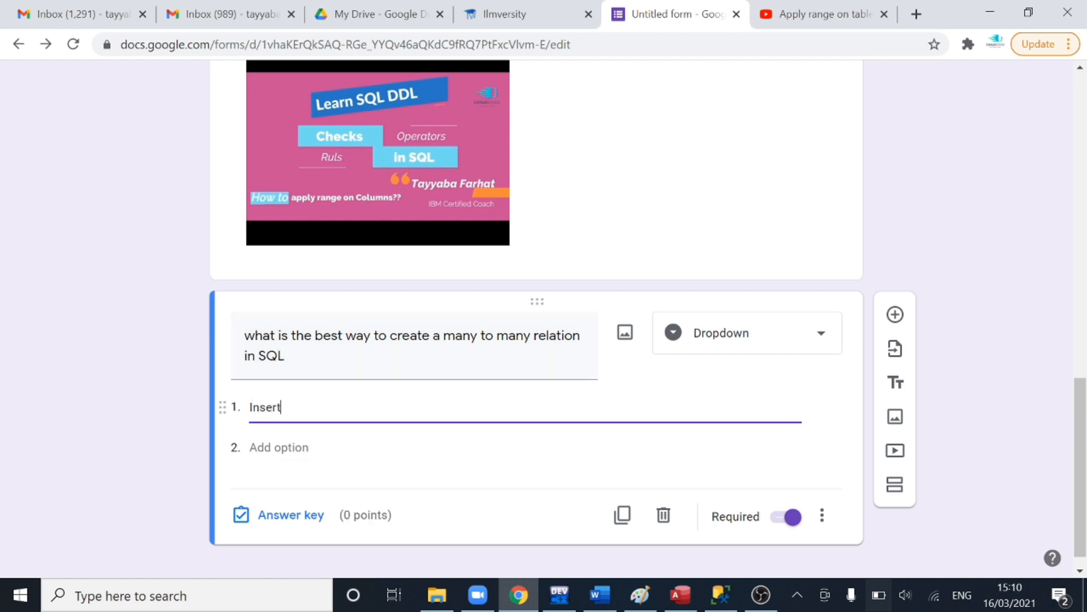
type("section table")
key("Return")
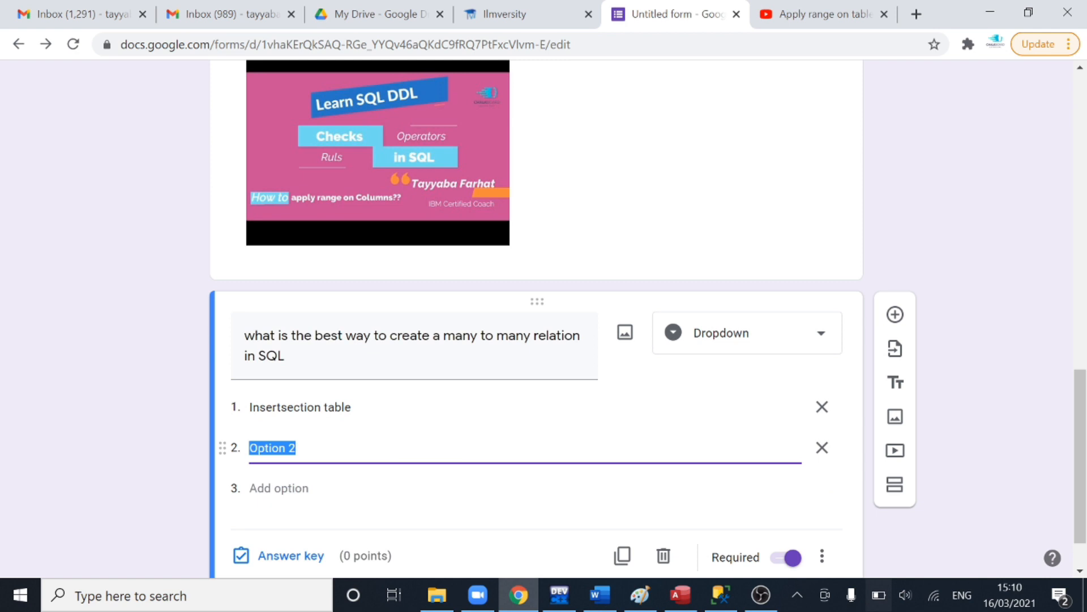
- Enter "add foreign key in any of the table" as the dropdown's second option and add the options "both" and "Non of them"
type("add forign")
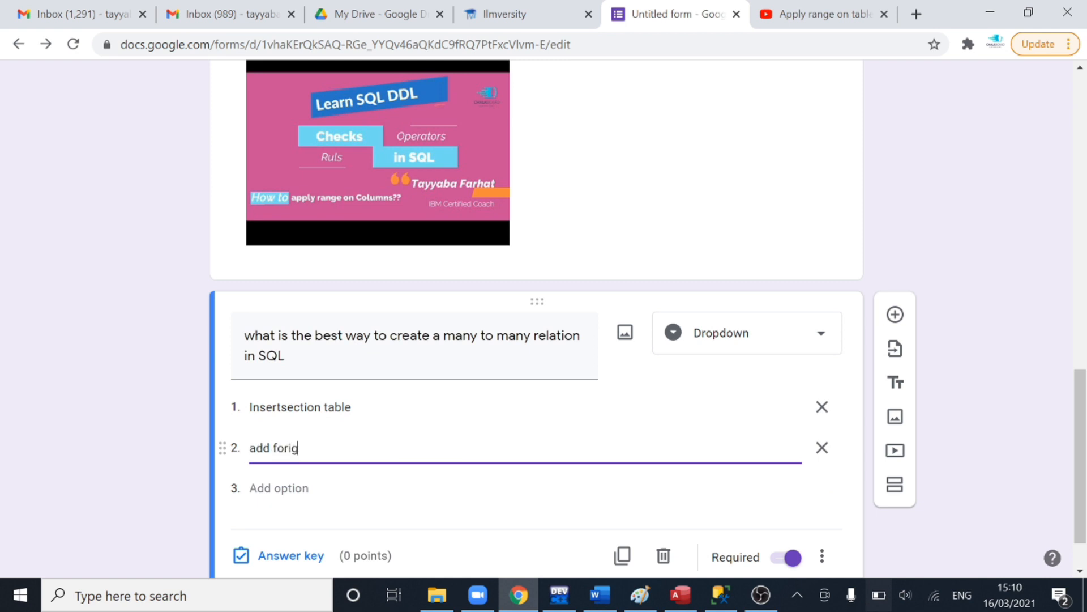
key("BackSpace")
key("BackSpace")
key("BackSpace")
type("eign key")
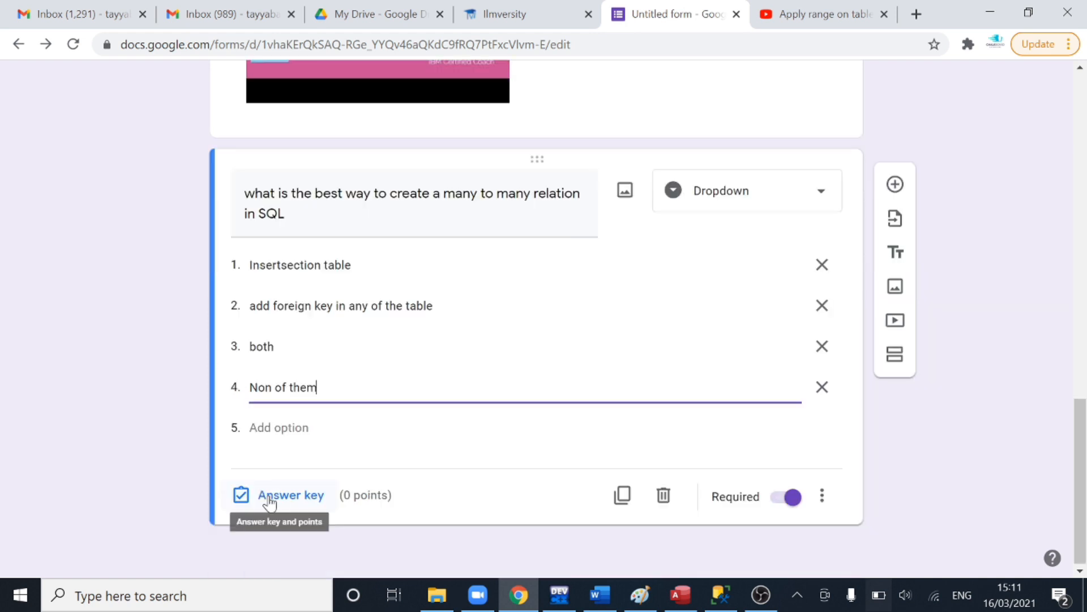
- Set the dropdown question's answer key to 2 points with "Insertsection table" as the only correct answer
left_click(269, 502)
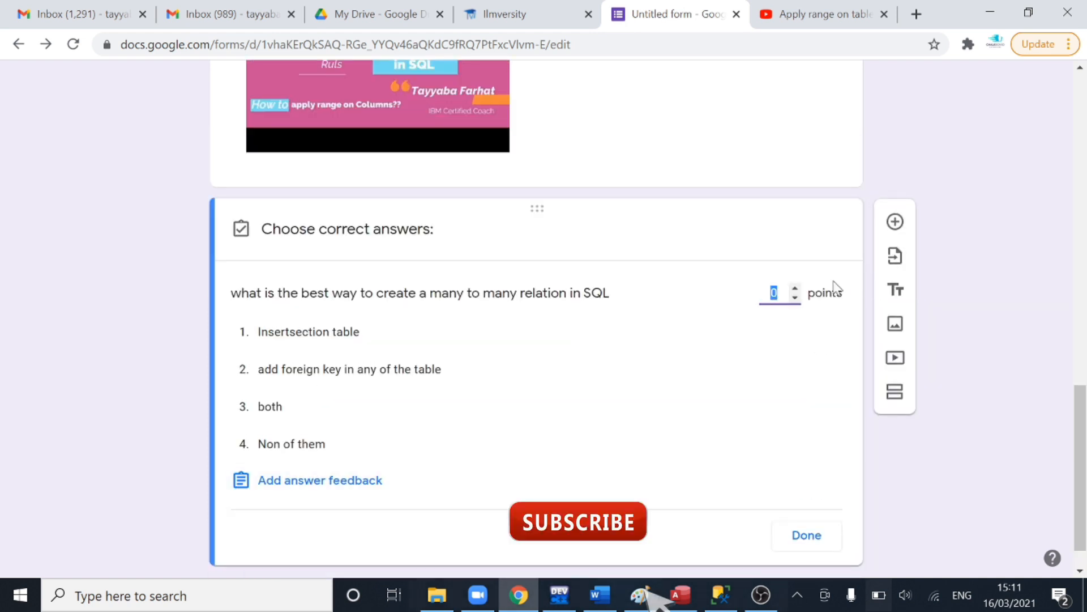
left_click(794, 290)
left_click(794, 289)
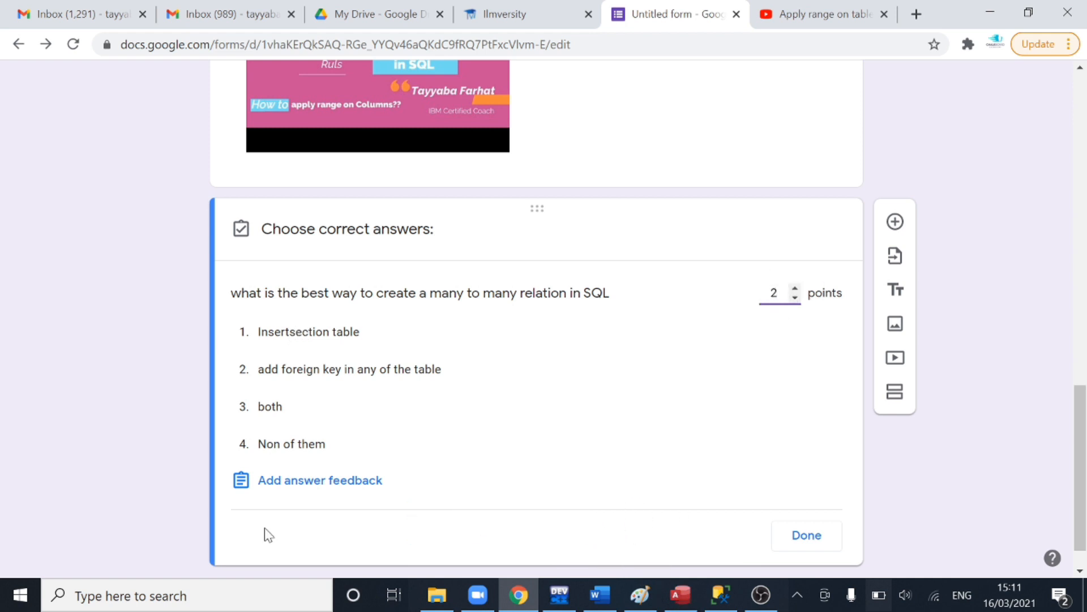
left_click(320, 336)
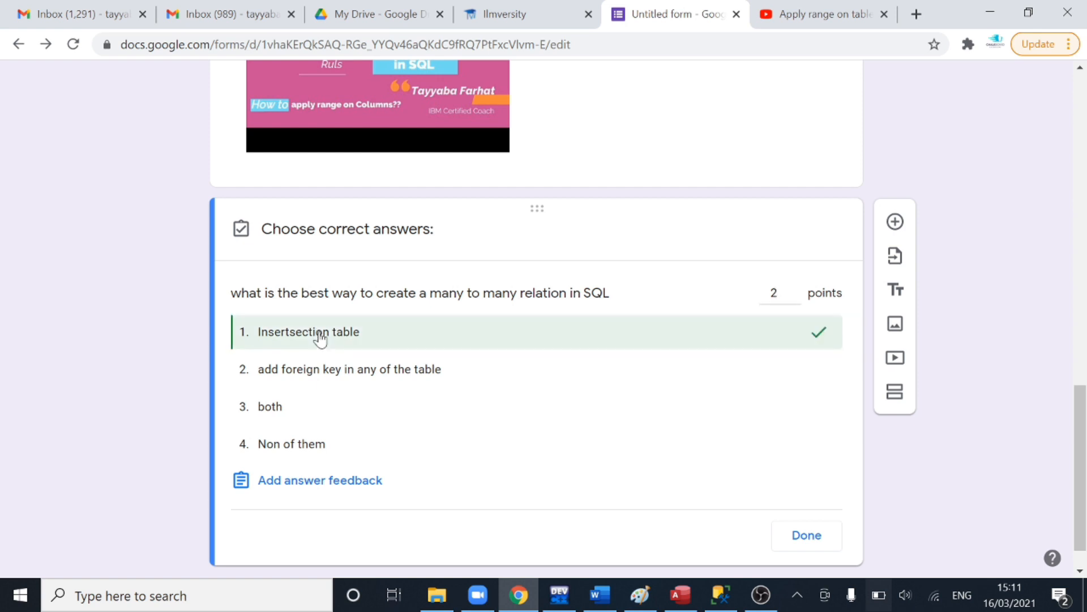
left_click(334, 375)
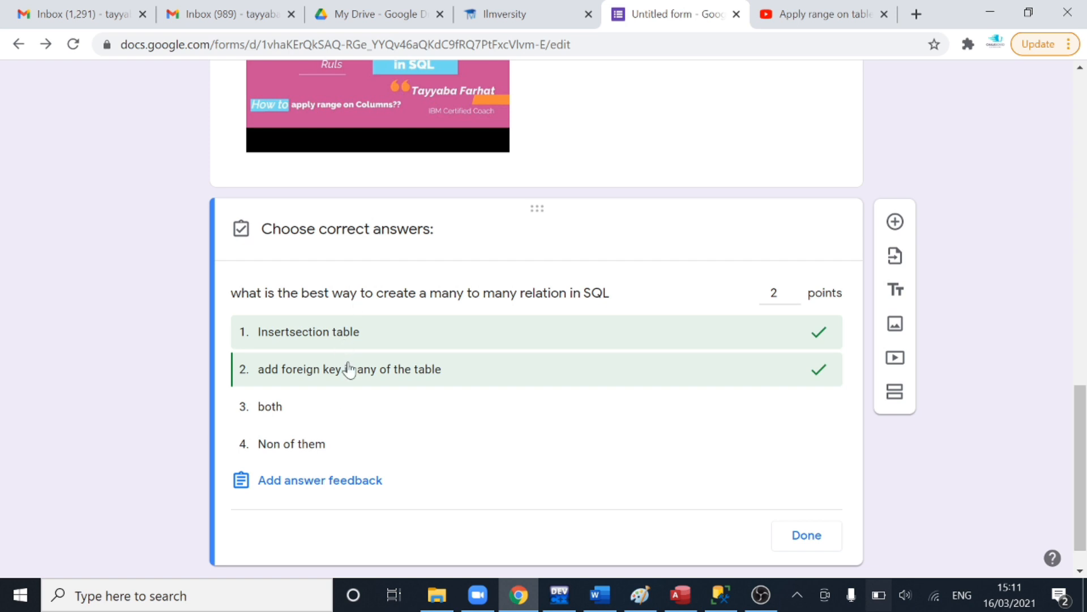
left_click(352, 382)
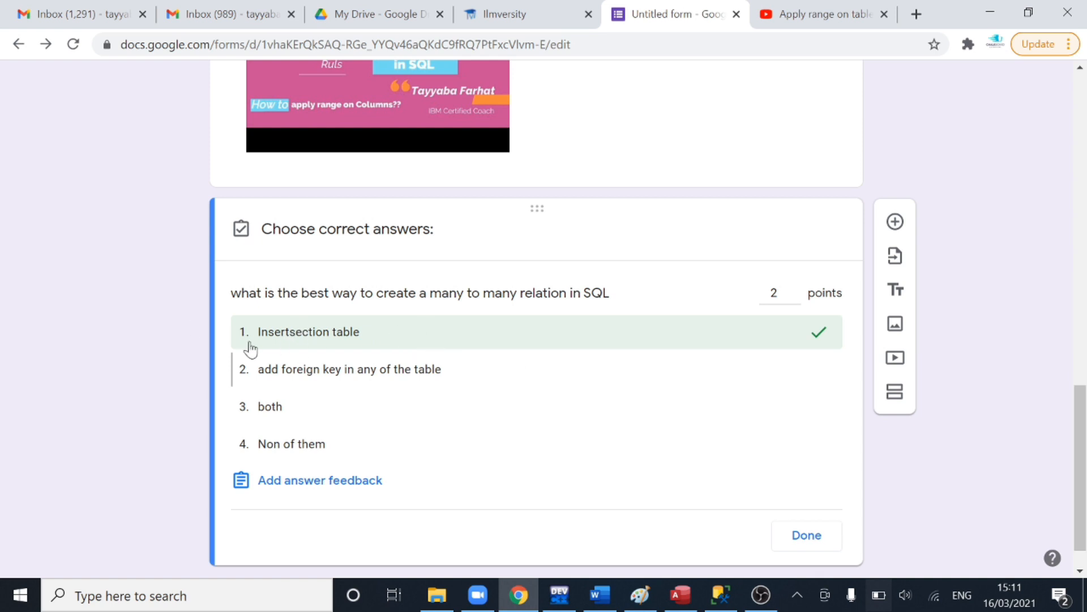
left_click(808, 536)
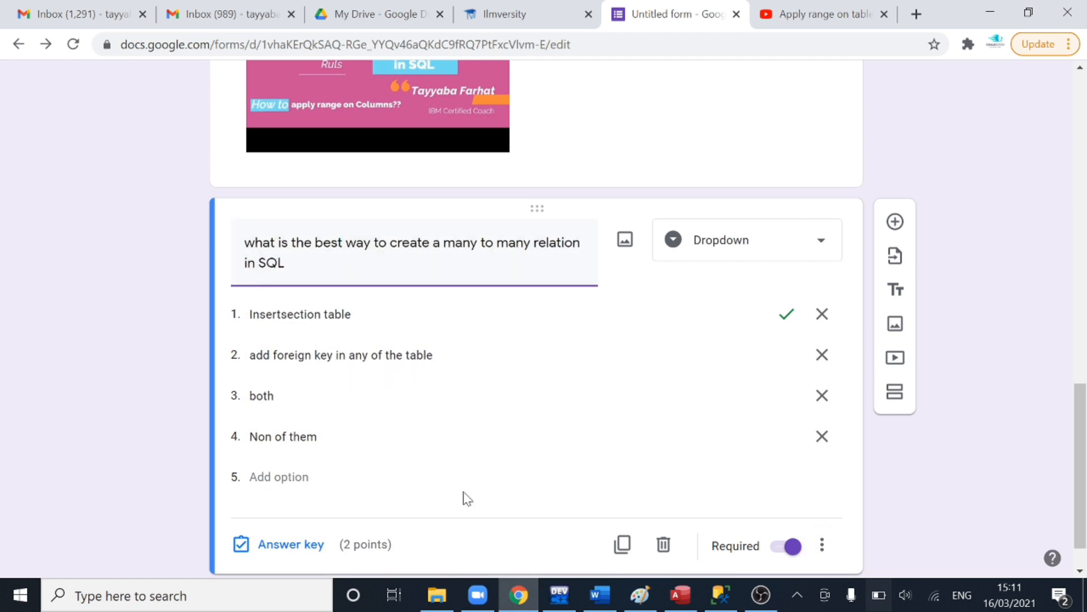
- Add a new question below the dropdown question with the text "explain conceptual data independance"
left_click(896, 224)
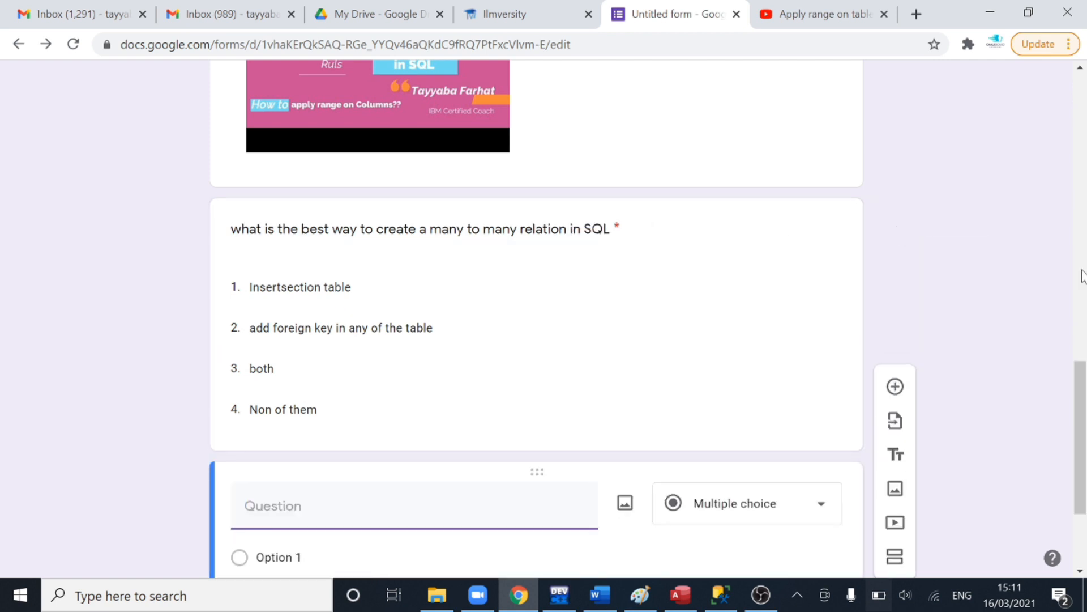
left_click_drag(1083, 377, 1086, 472)
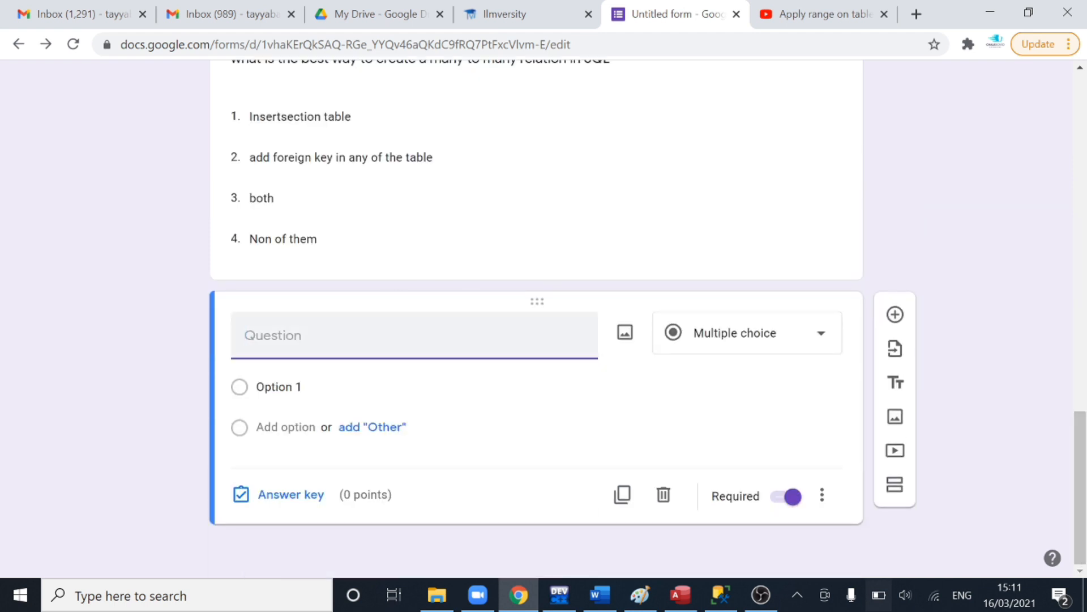
type("explain")
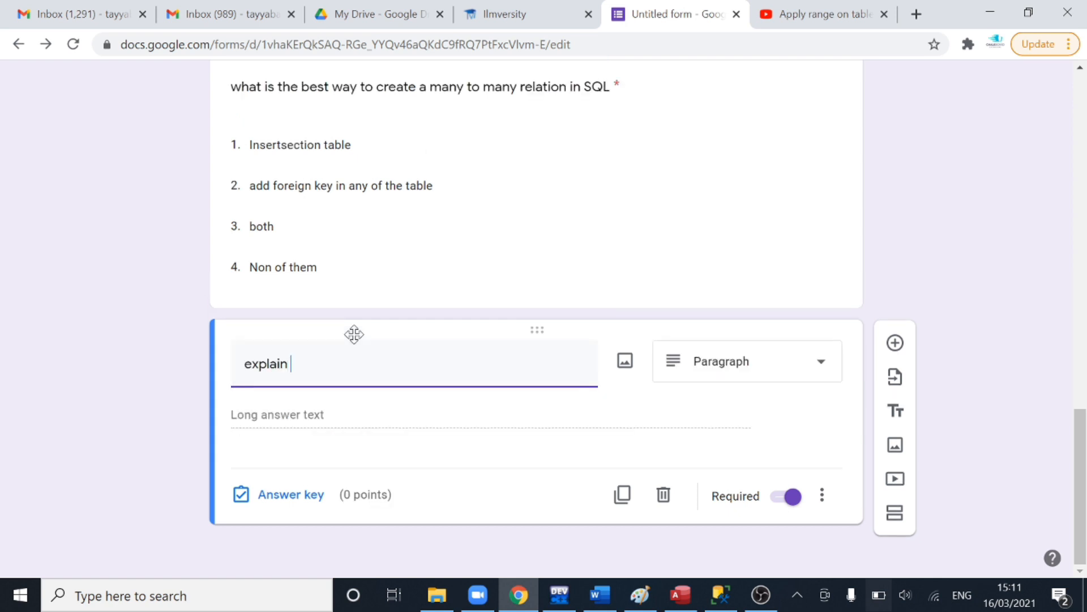
type(" conceptual data in")
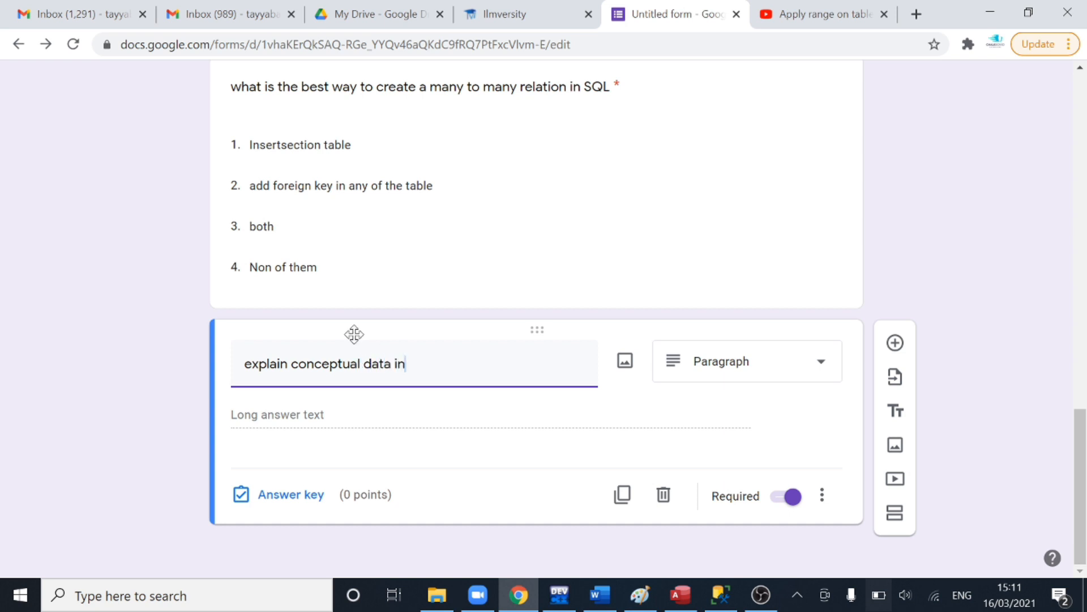
type("dependa")
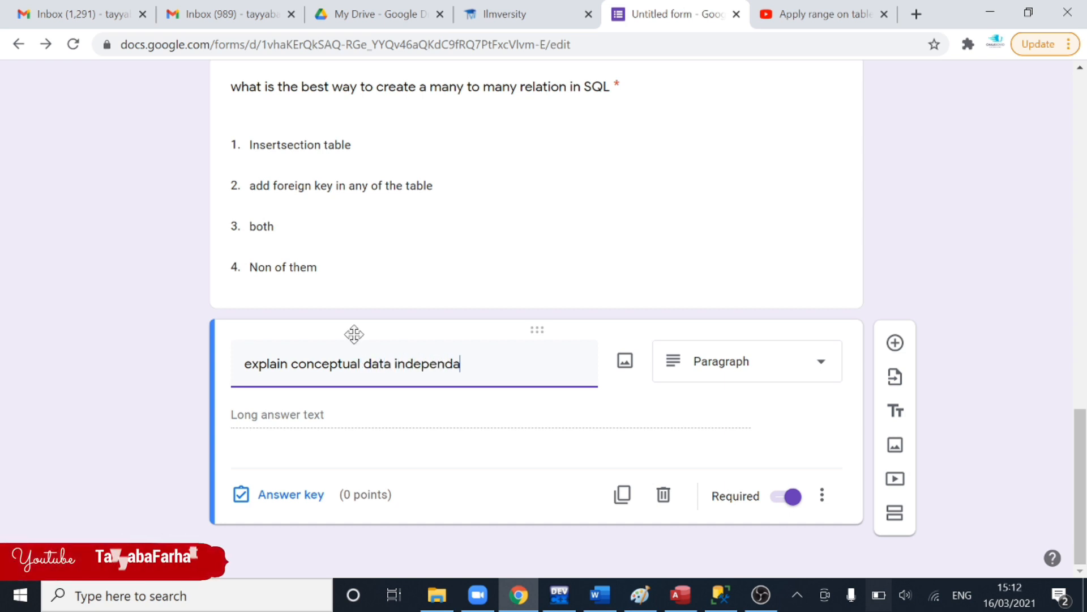
type("nce")
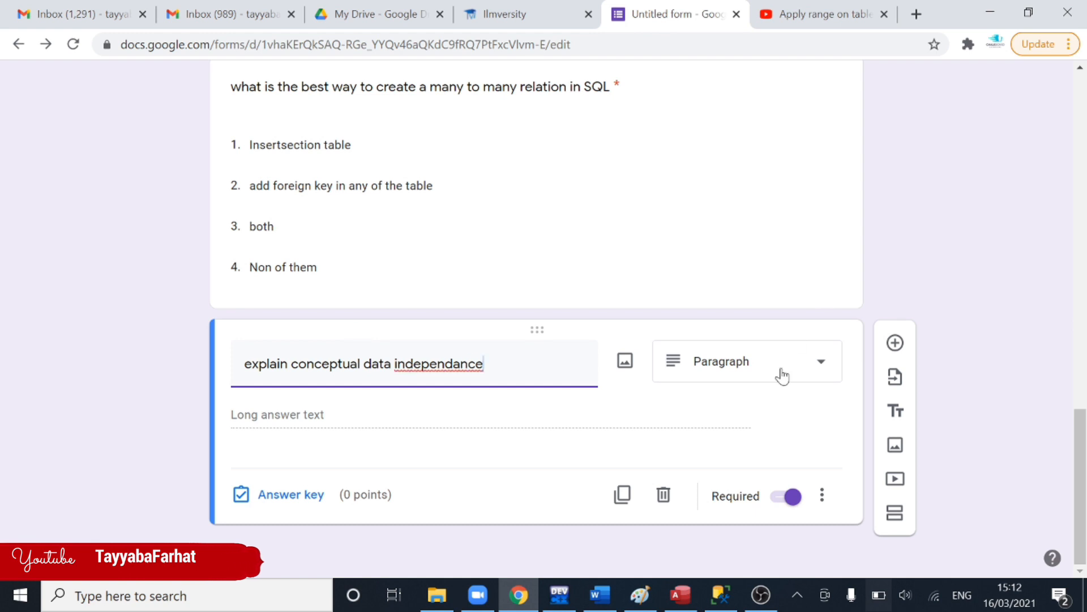
- Change the new question's type to Short answer and correct the last word of its text to "independence"
left_click(782, 375)
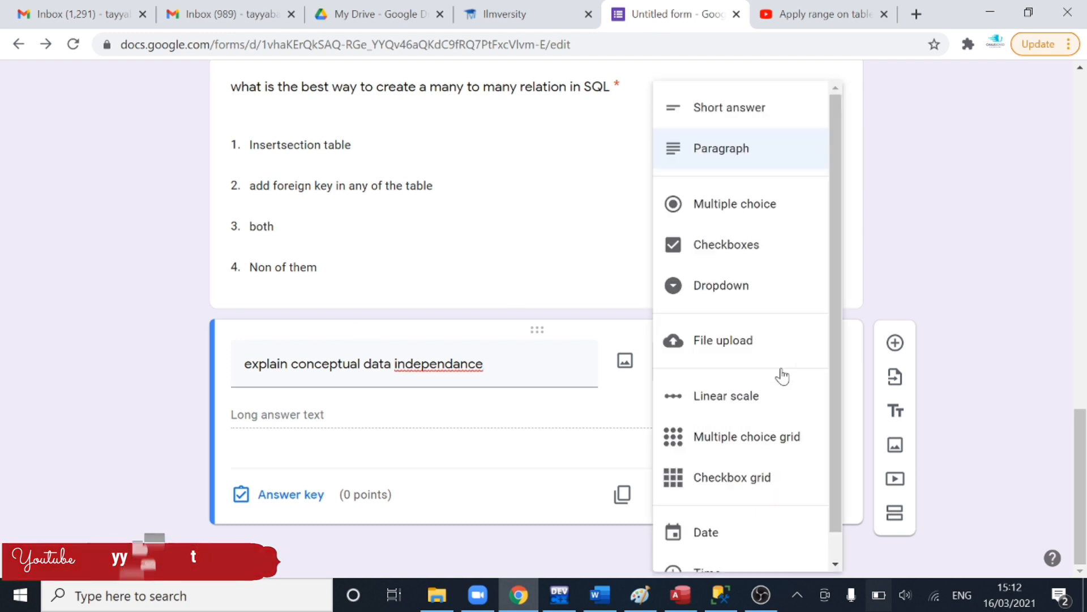
left_click(772, 116)
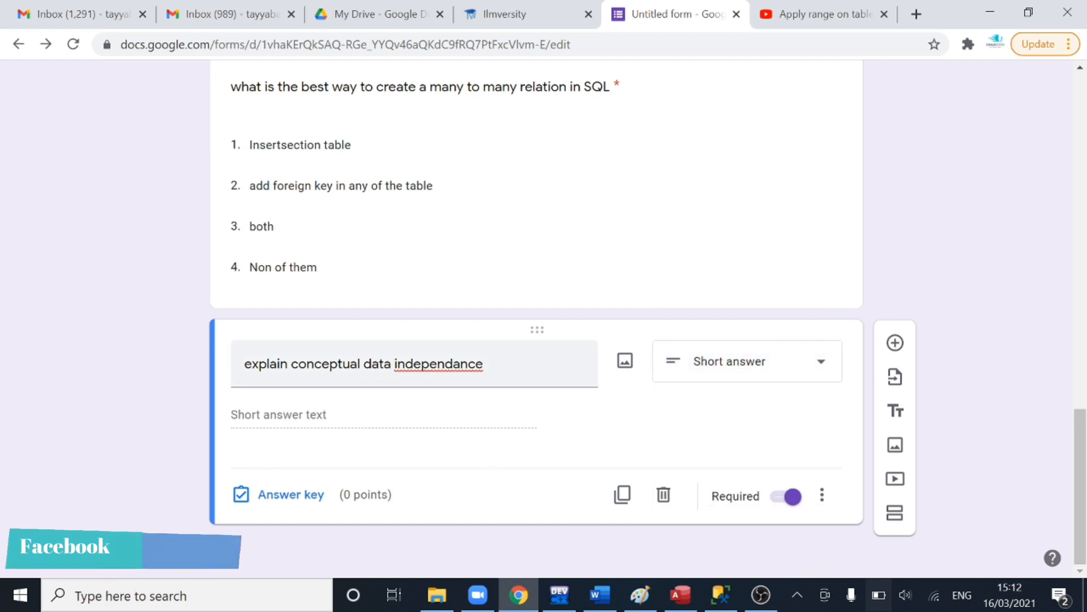
left_click(350, 364)
left_click(461, 364)
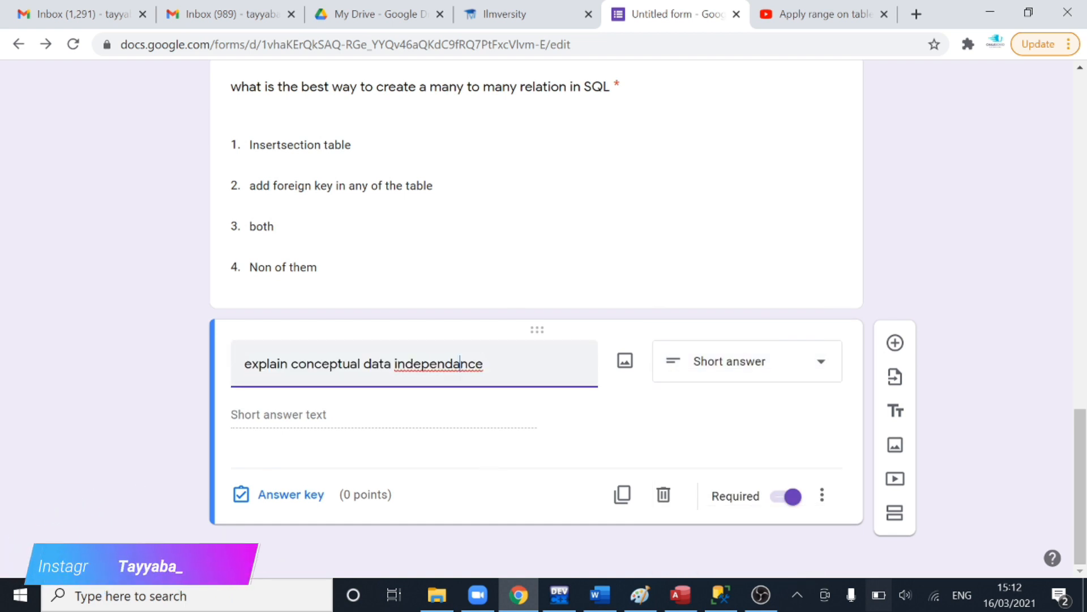
key("BackSpace")
type("e")
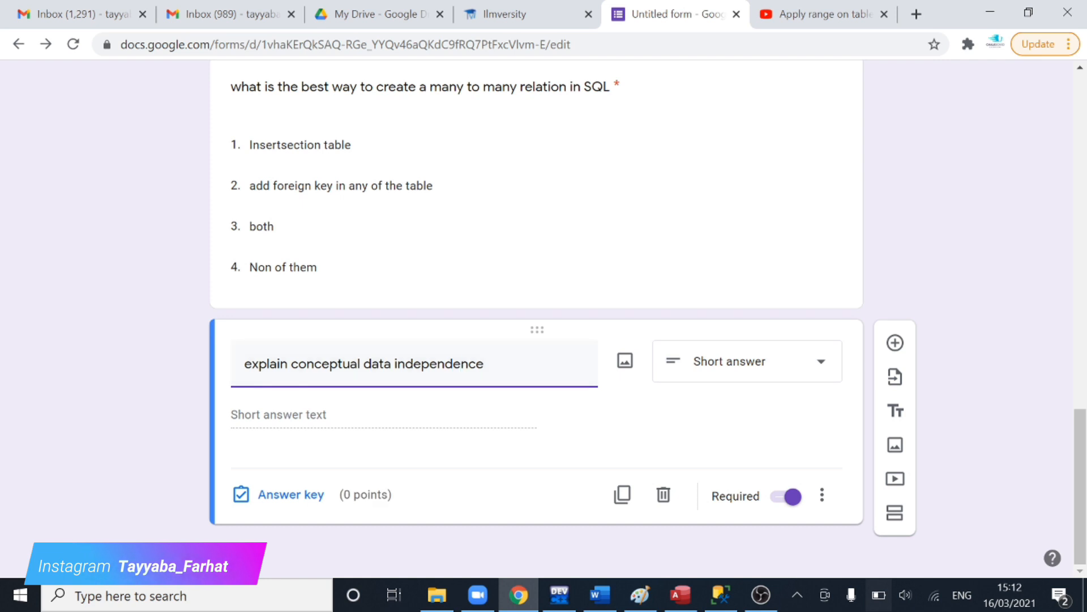
- Assign 2 points to the conceptual data independence question in its answer key
left_click(270, 496)
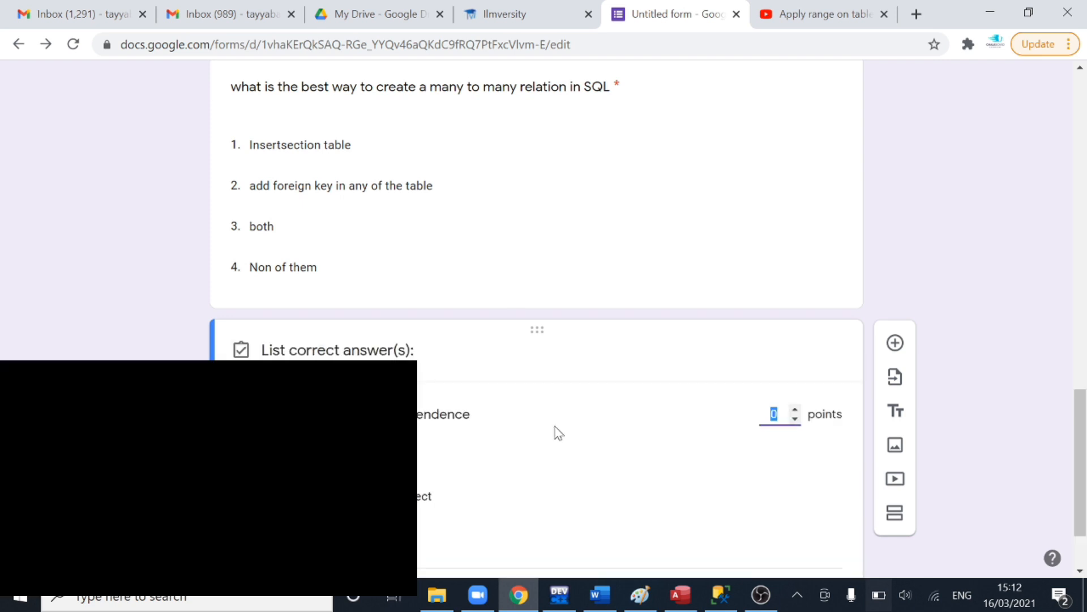
left_click(795, 410)
left_click(795, 410)
scroll(1082, 424, "down", 2)
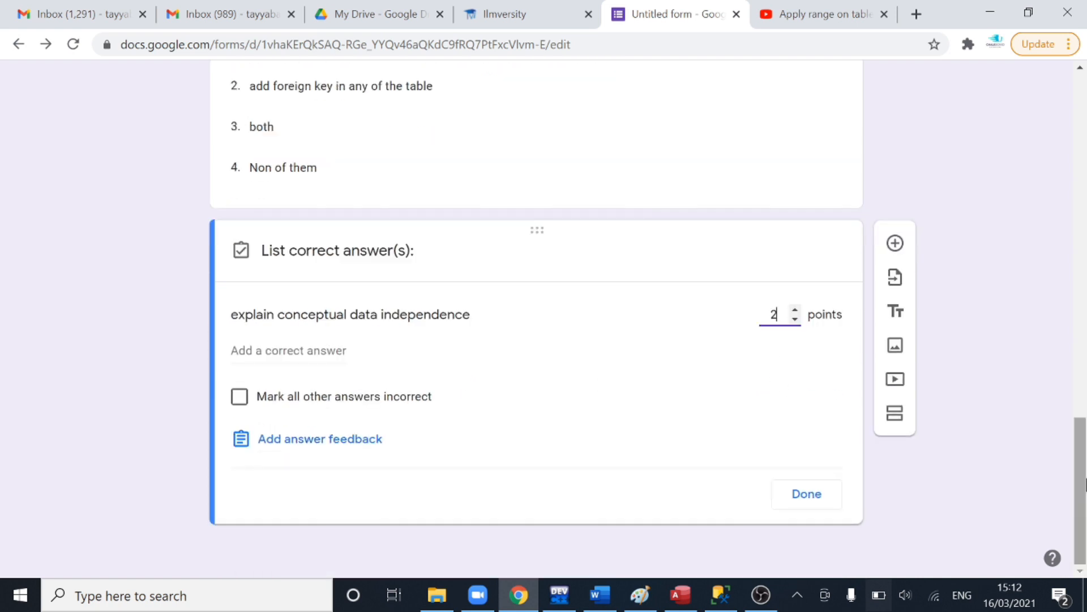
left_click(244, 338)
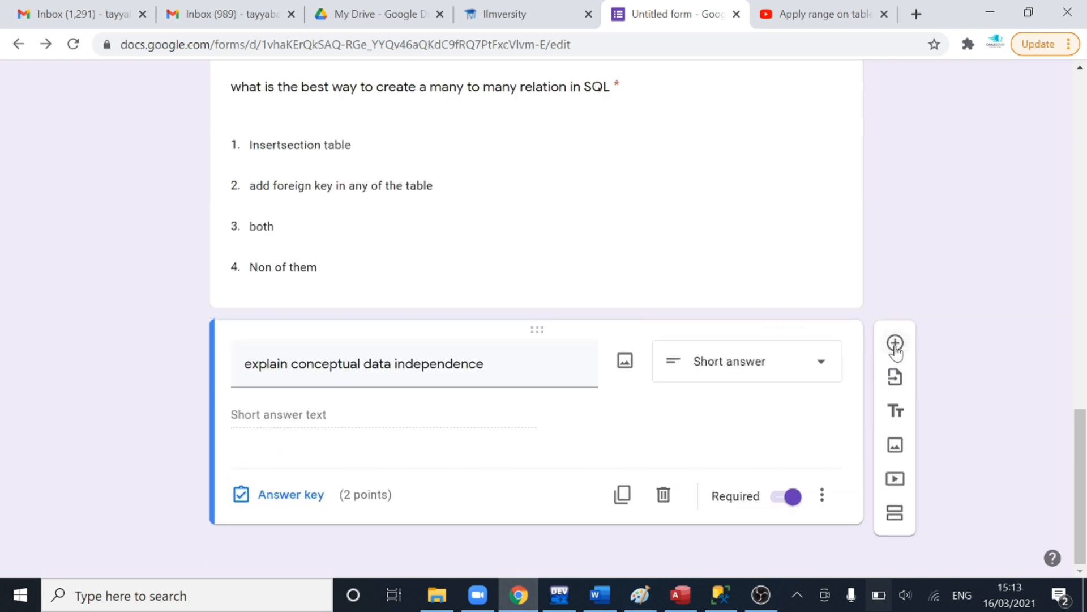
- Add a File upload question with the text "Explain ERD using Example. You are requested to upload word files"
left_click(894, 346)
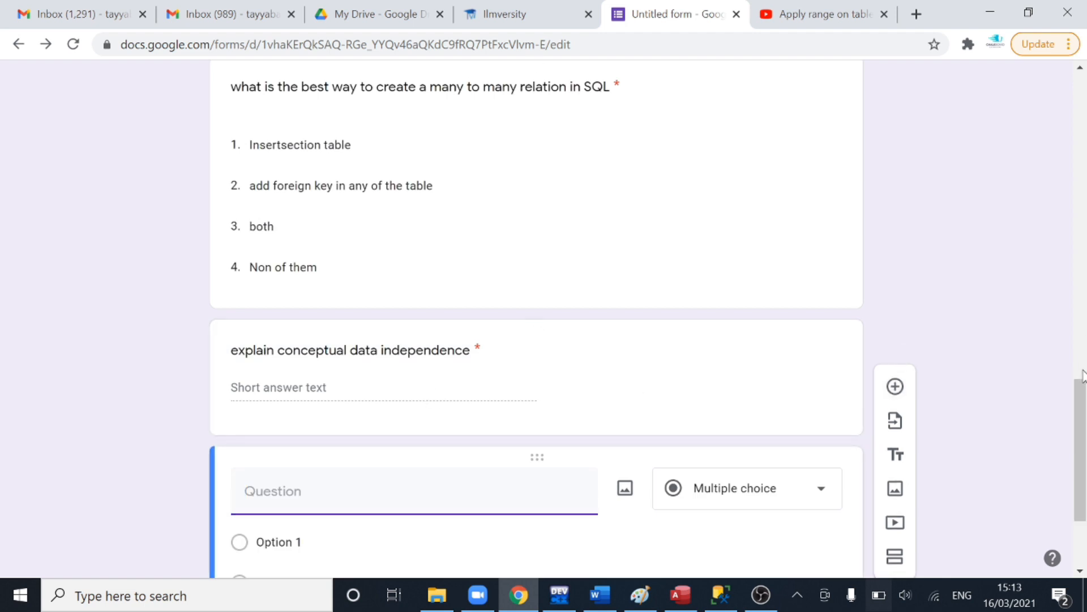
left_click_drag(1080, 436, 1081, 479)
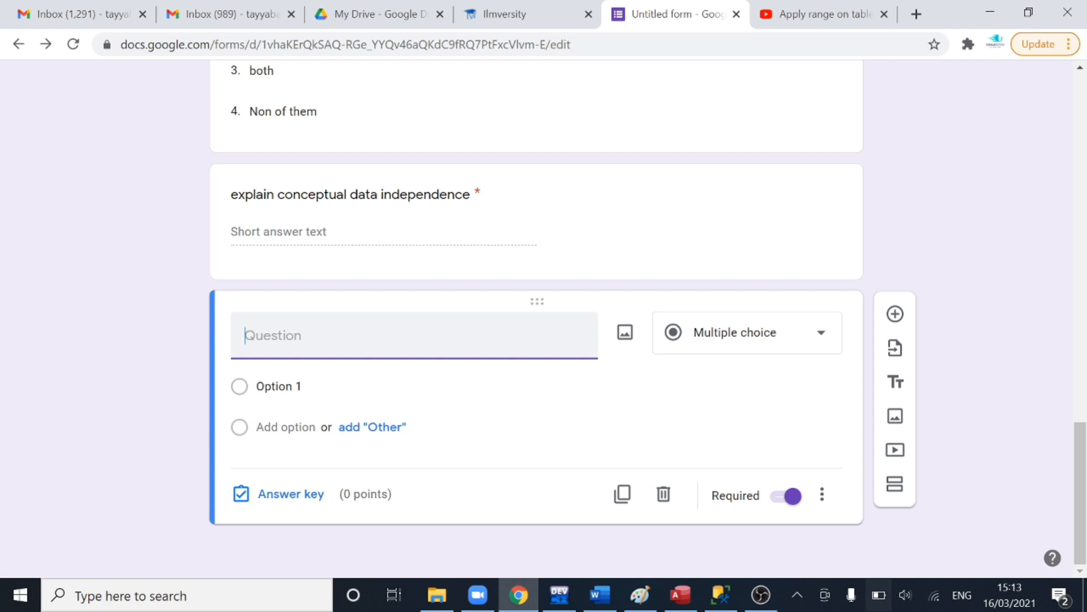
type("Explain ERD usi")
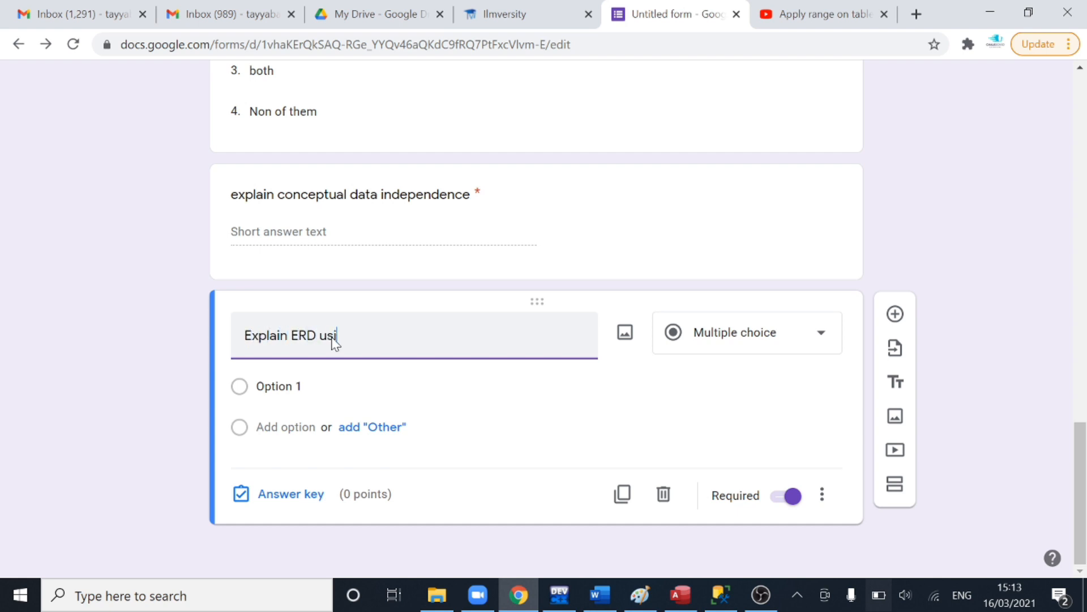
type("ng Example. You ")
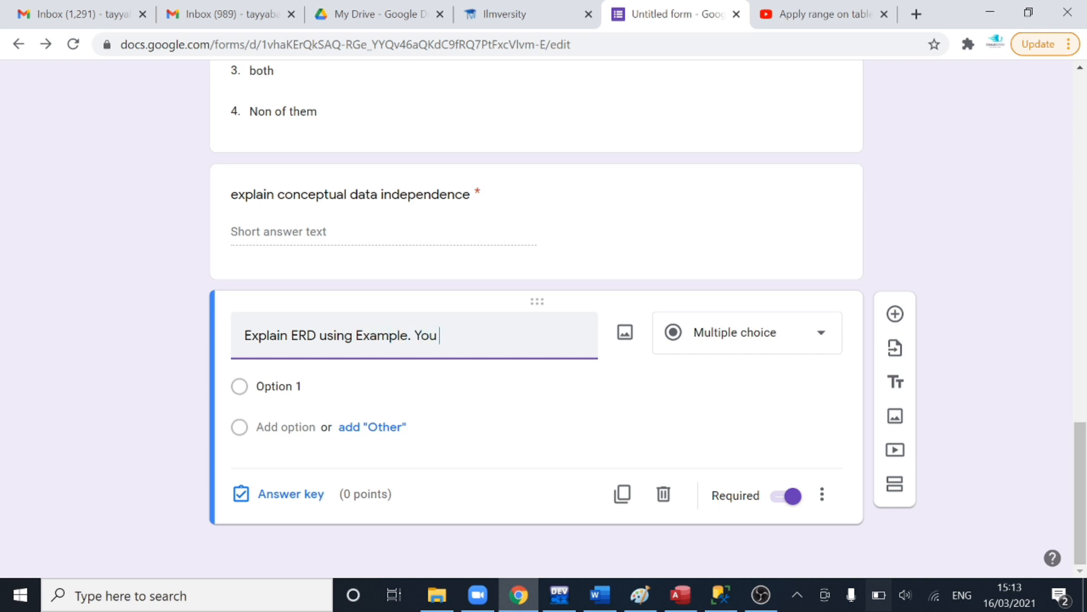
type("are requested to uplo")
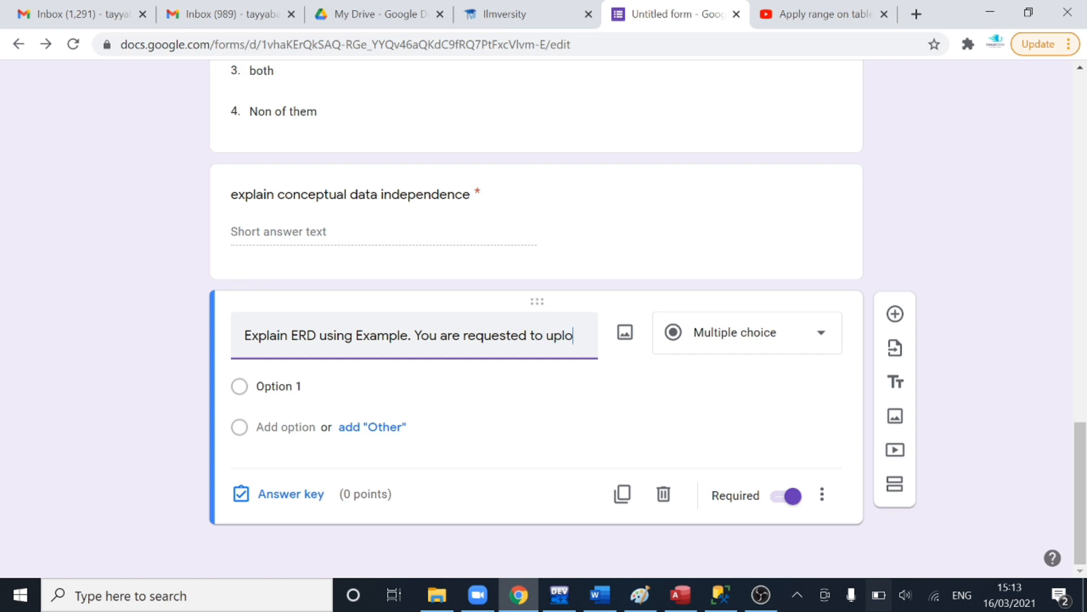
type("ad word files")
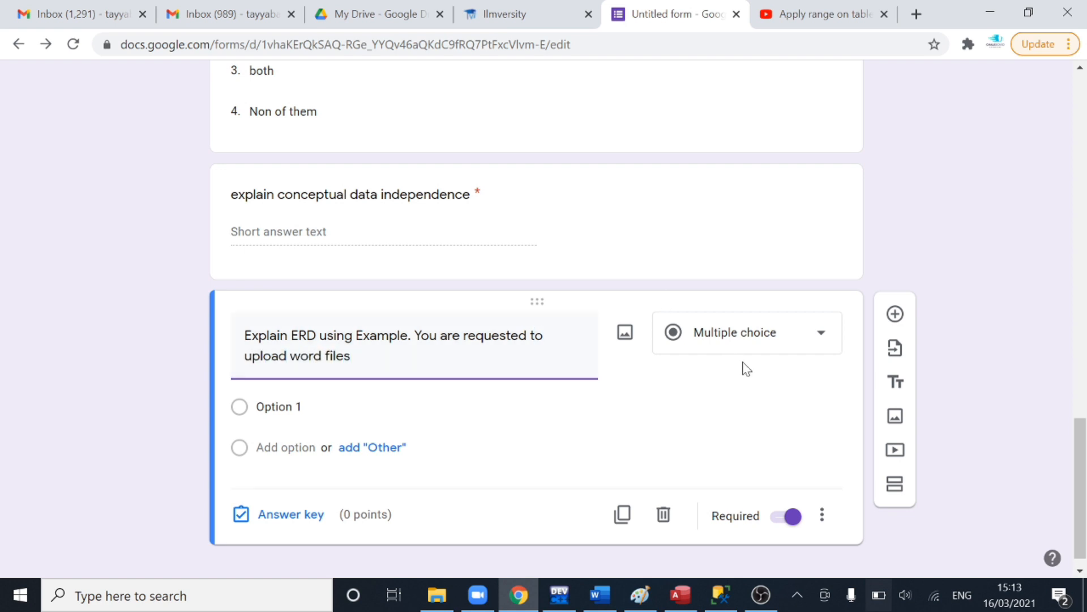
left_click(752, 342)
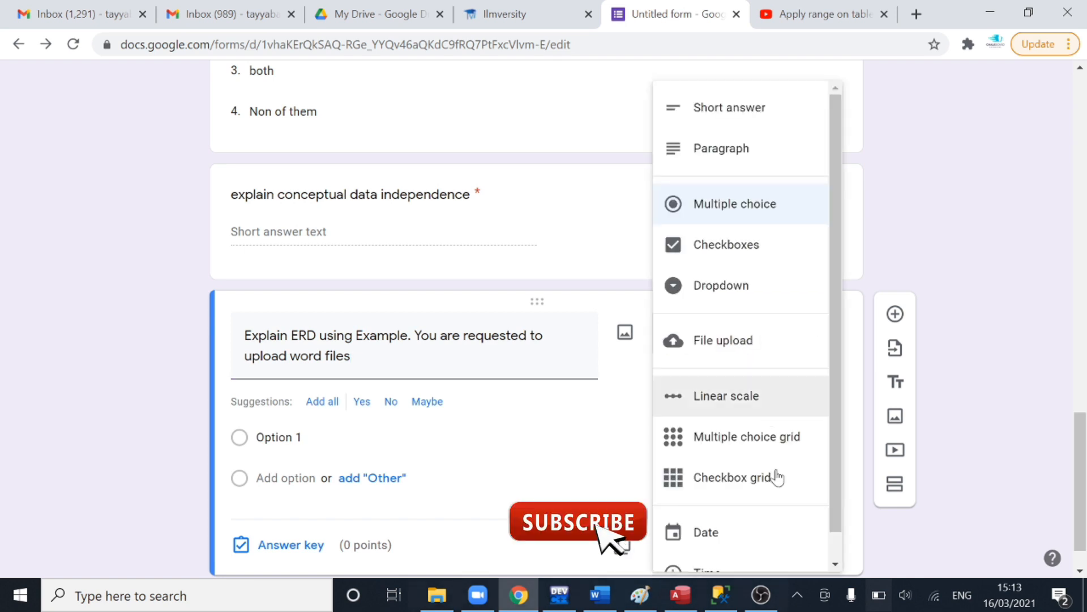
left_click(732, 340)
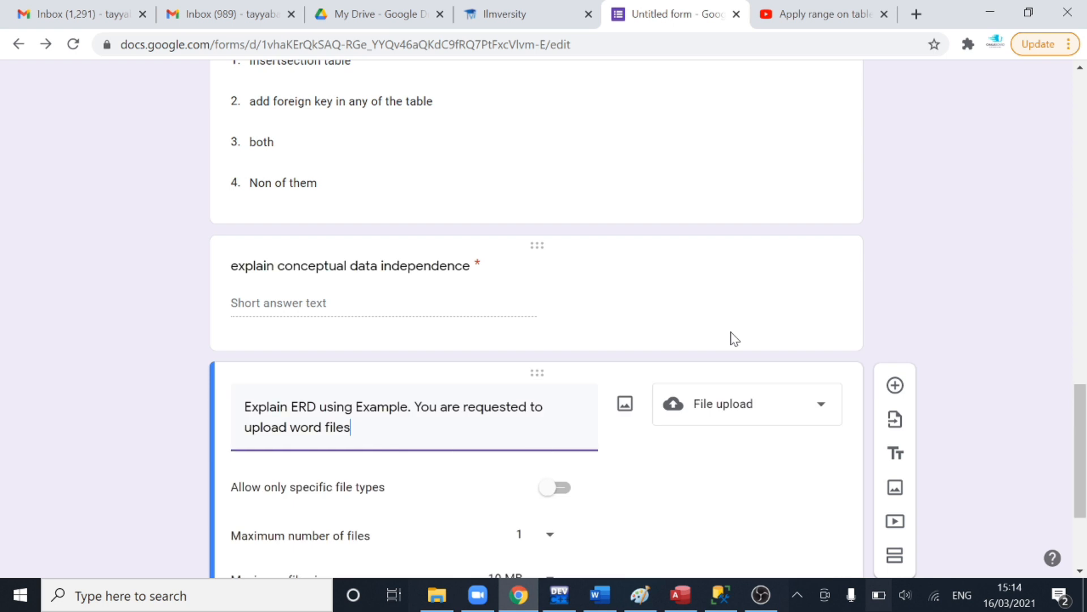
- Restrict the ERD question's uploads to specific file types, allowing Document and PDF
scroll(1083, 434, "down", 3)
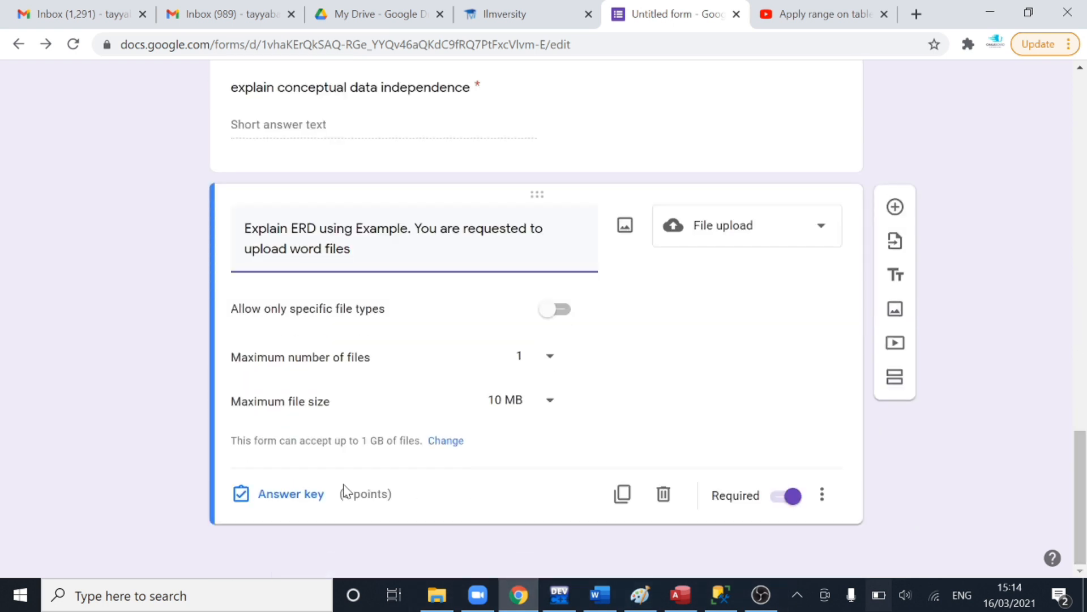
left_click(550, 358)
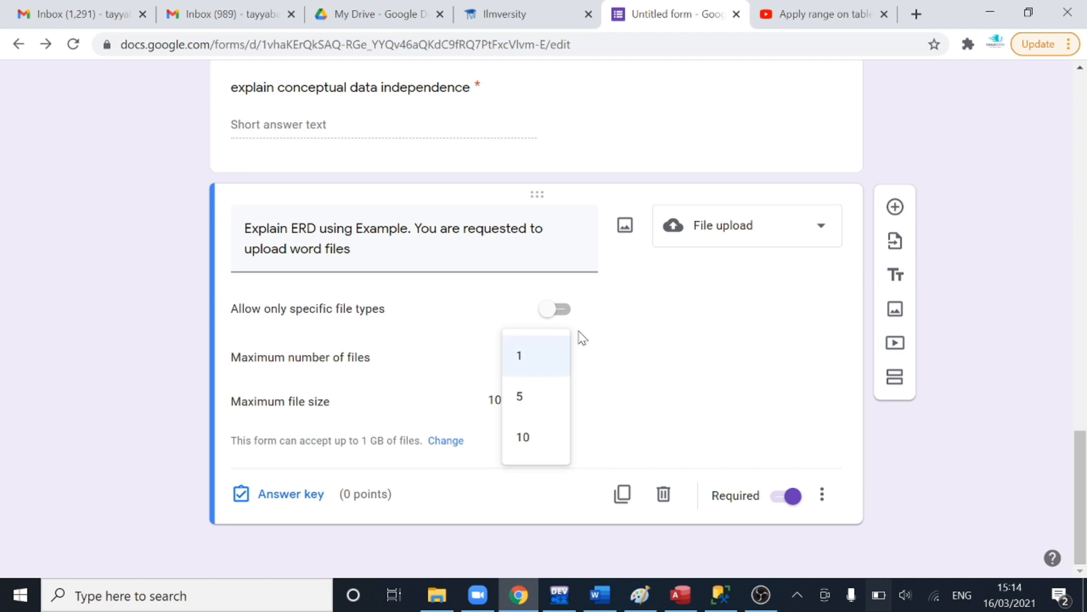
left_click(669, 311)
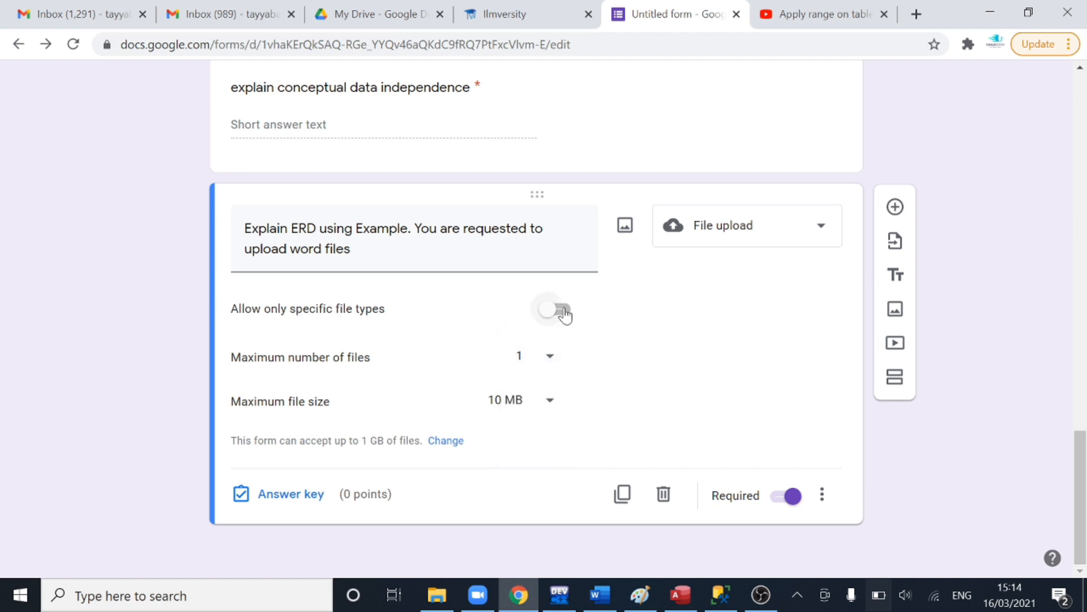
left_click(564, 311)
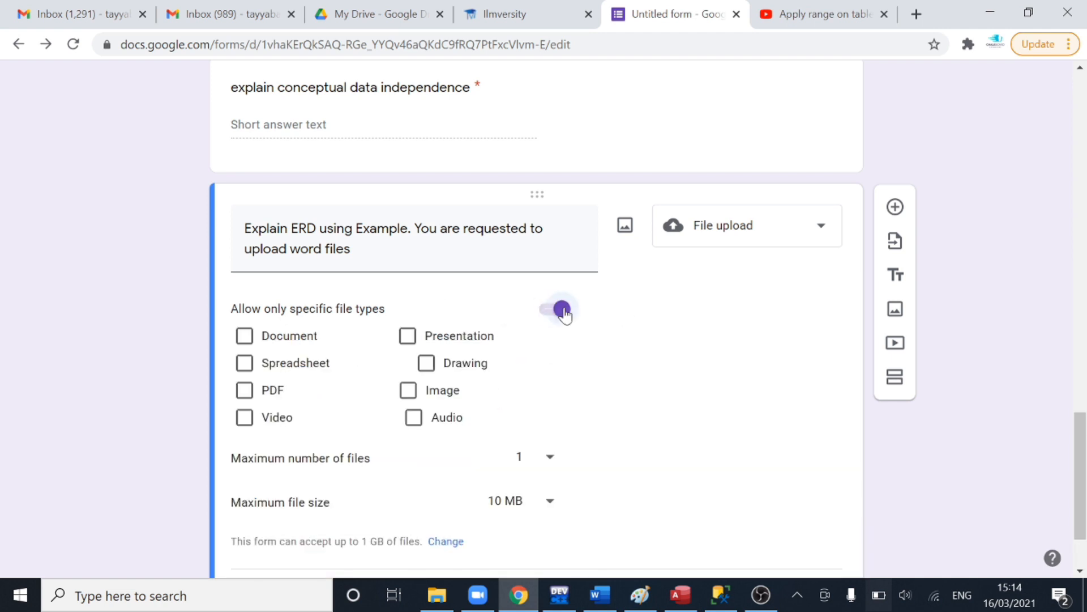
left_click(249, 339)
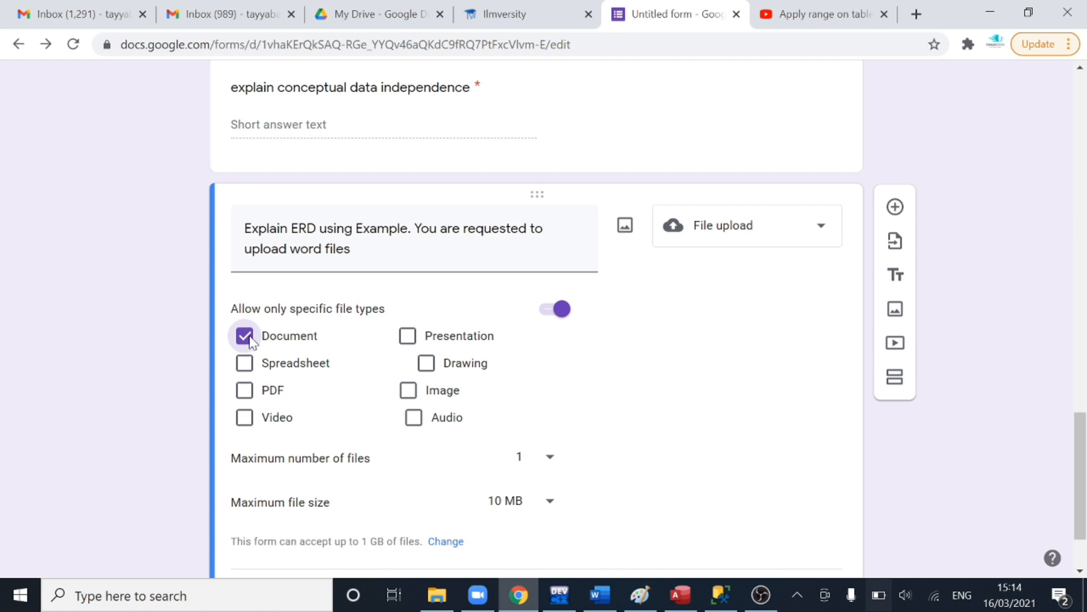
left_click(244, 392)
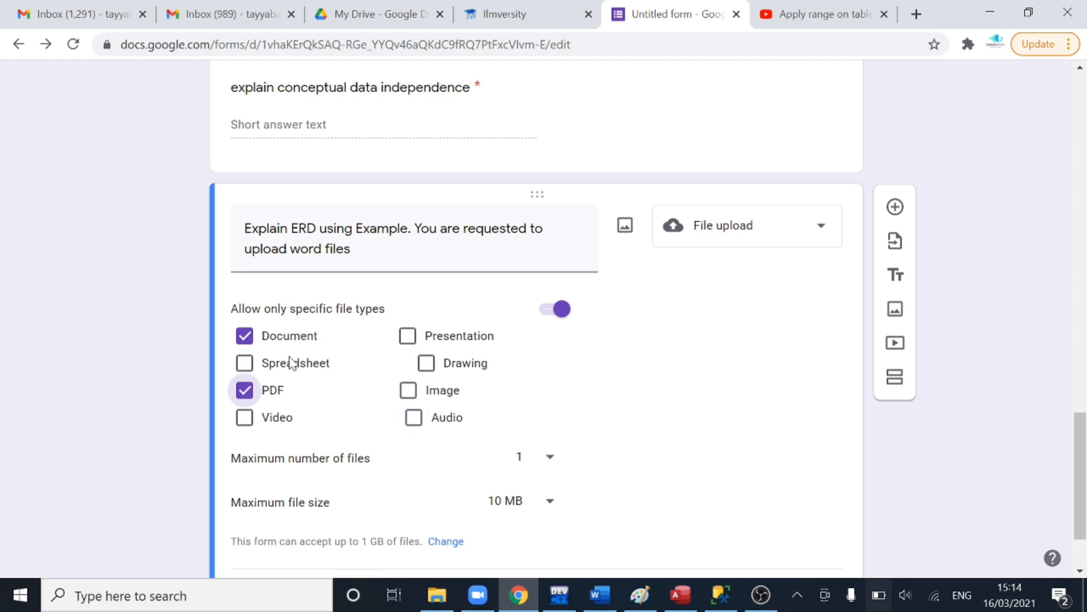
- Set the maximum file size for the ERD upload question to 100 MB
left_click(550, 504)
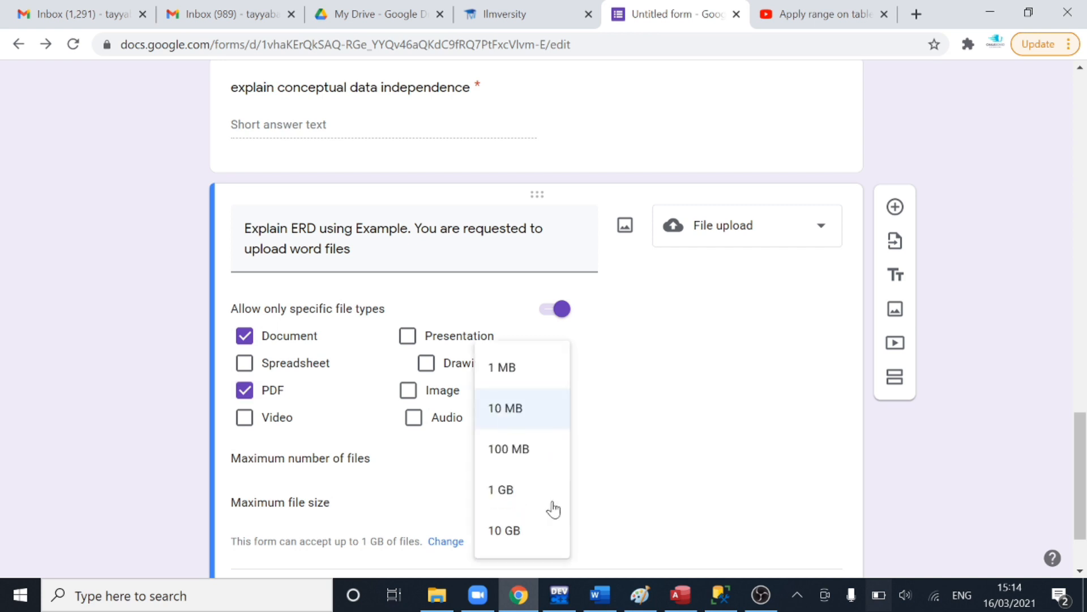
left_click(519, 449)
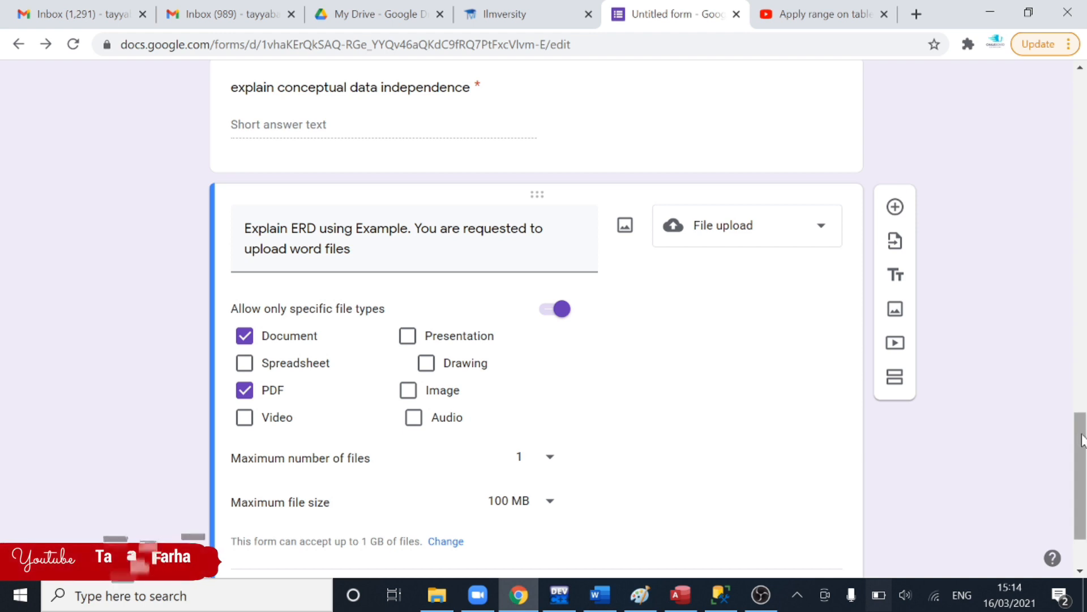
- Open the quiz preview and look through its first section down to the end
left_click_drag(1078, 475, 1084, 107)
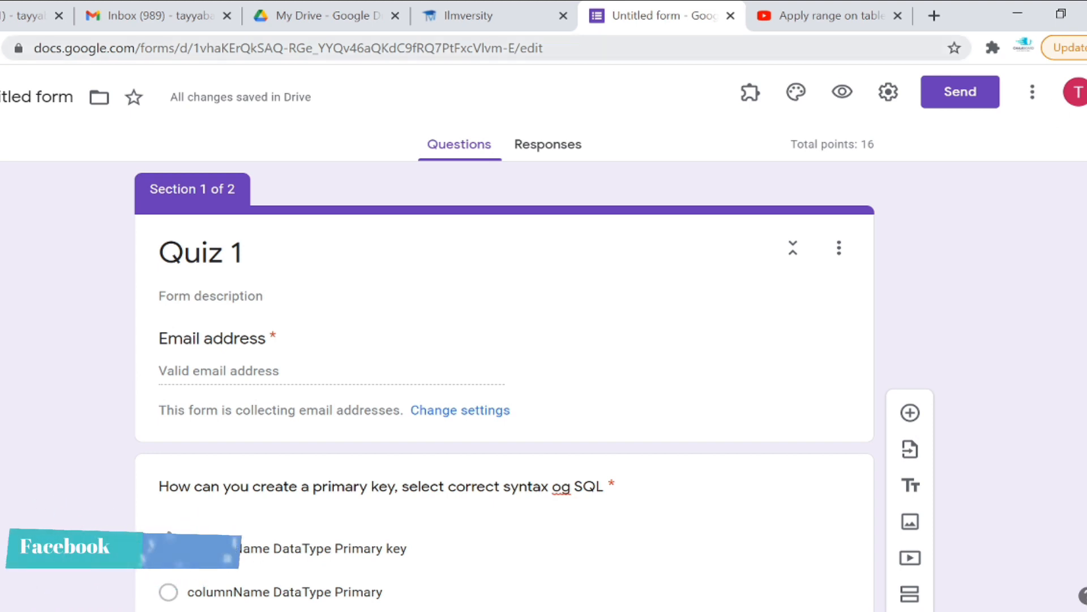
left_click(842, 93)
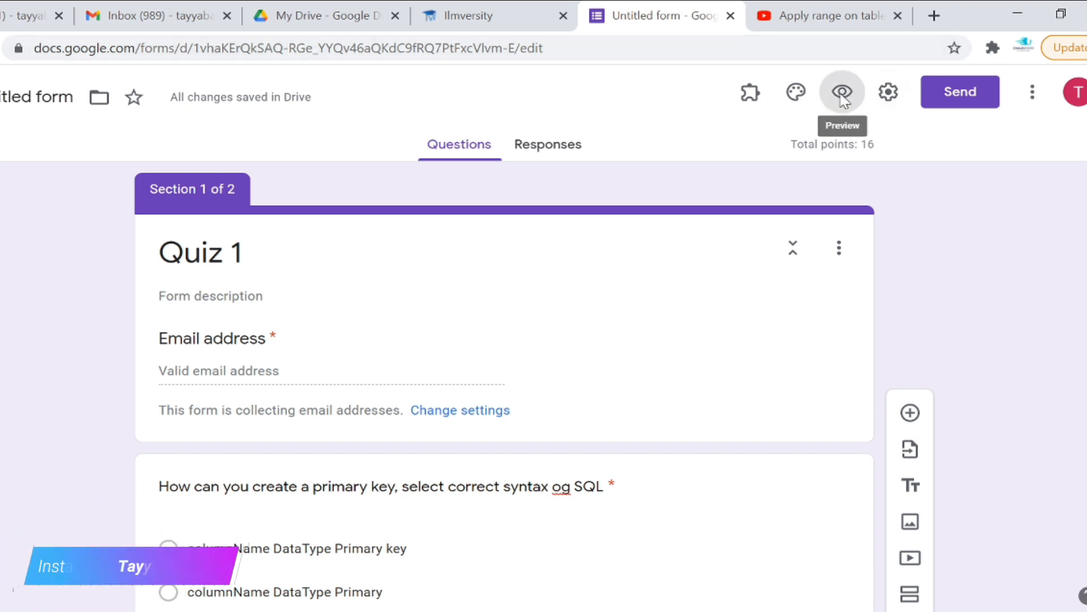
left_click(543, 9)
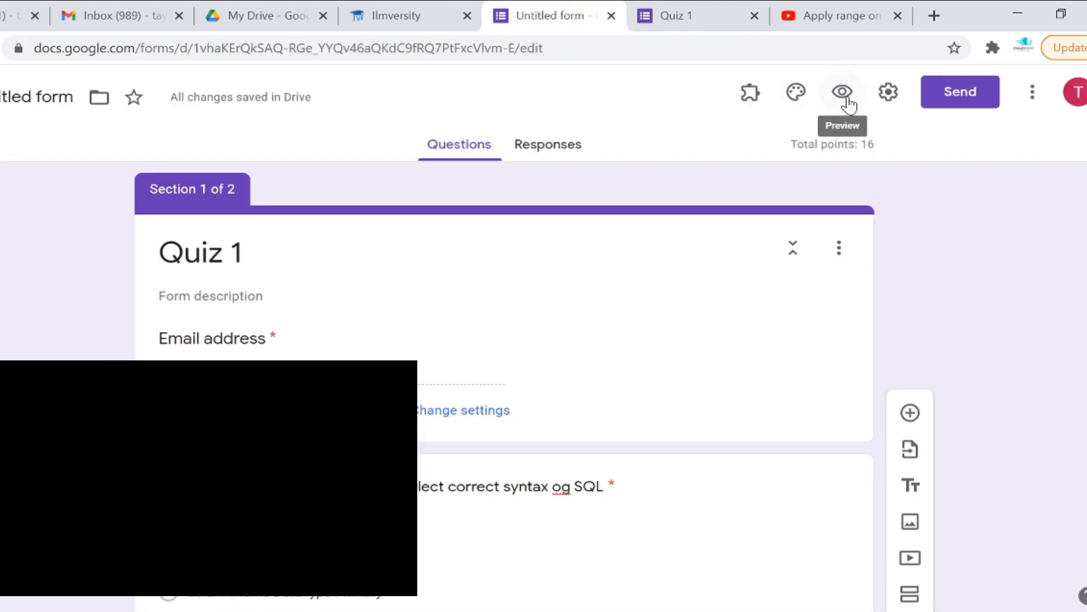
left_click(713, 9)
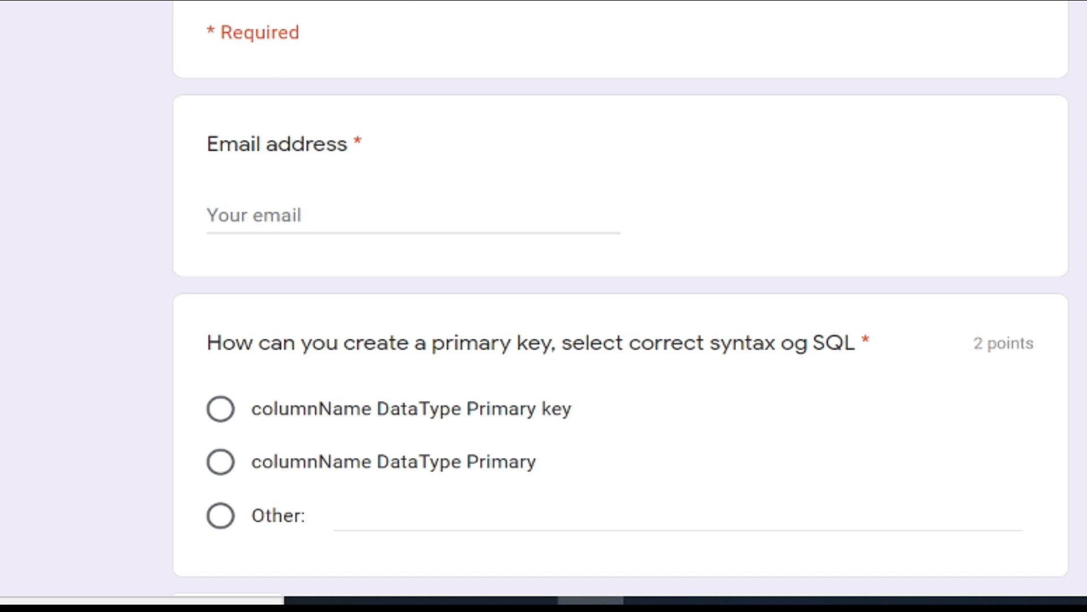
scroll(620, 300, "down", 4)
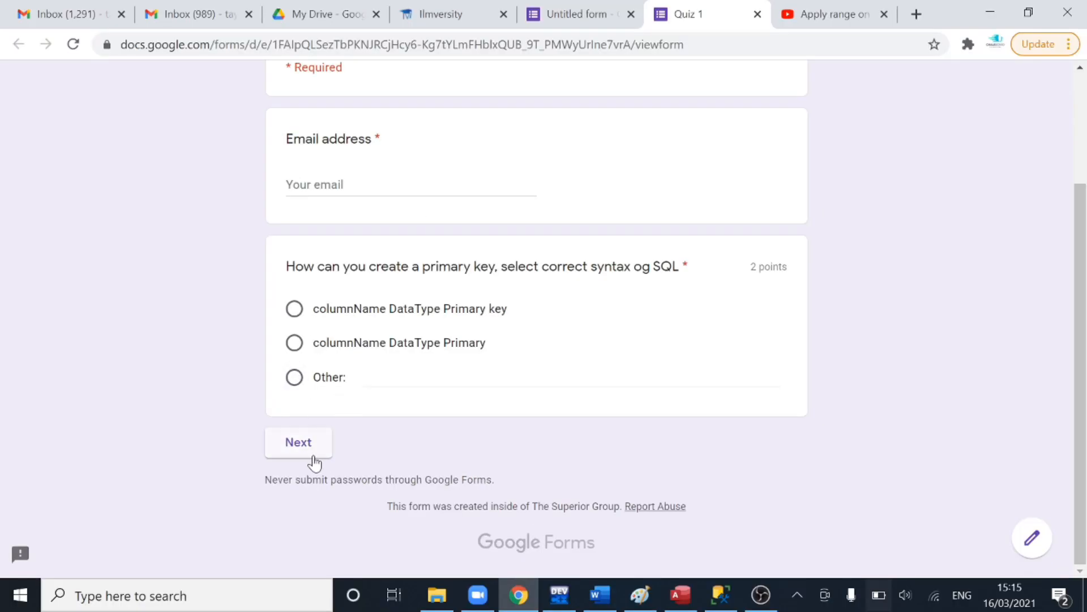
left_click_drag(1080, 294, 1078, 211)
left_click(287, 284)
type("abs")
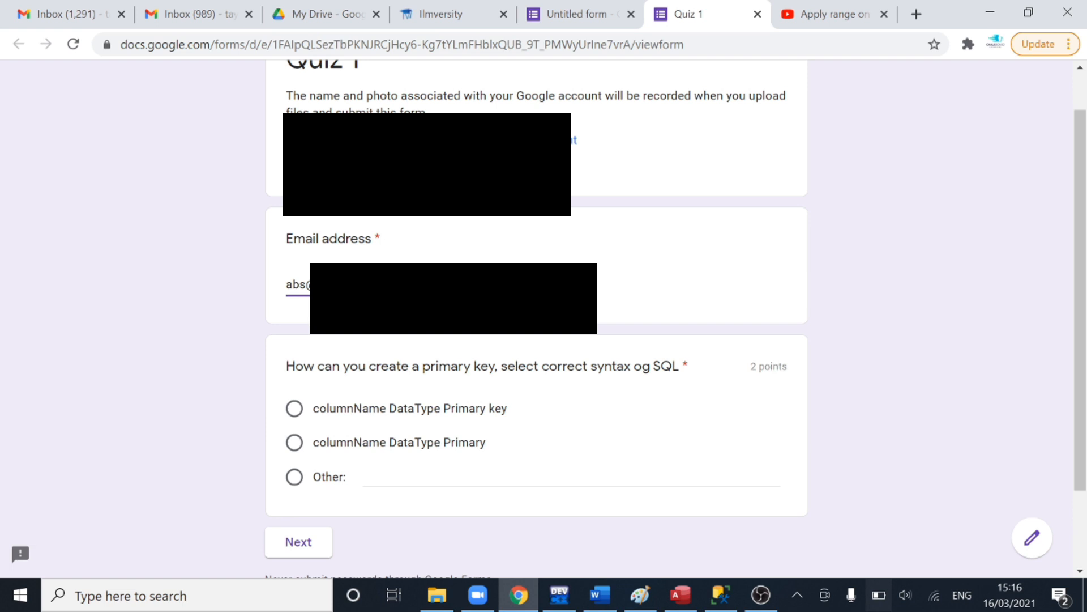
left_click(317, 399)
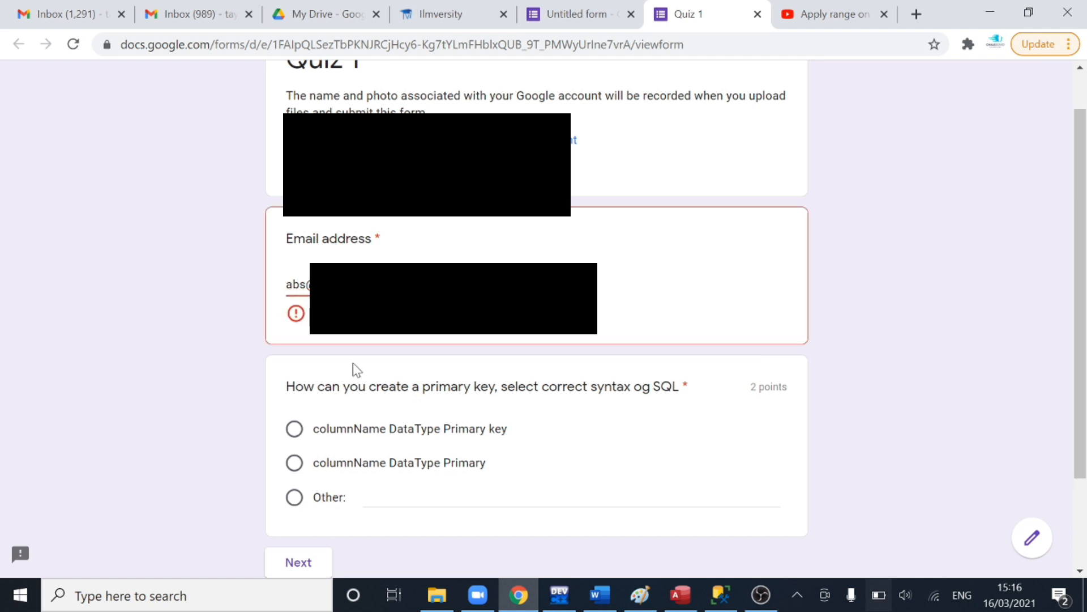
- Replace the entry in the preview's Email address question with the respondent's full email address
triple_click(309, 285)
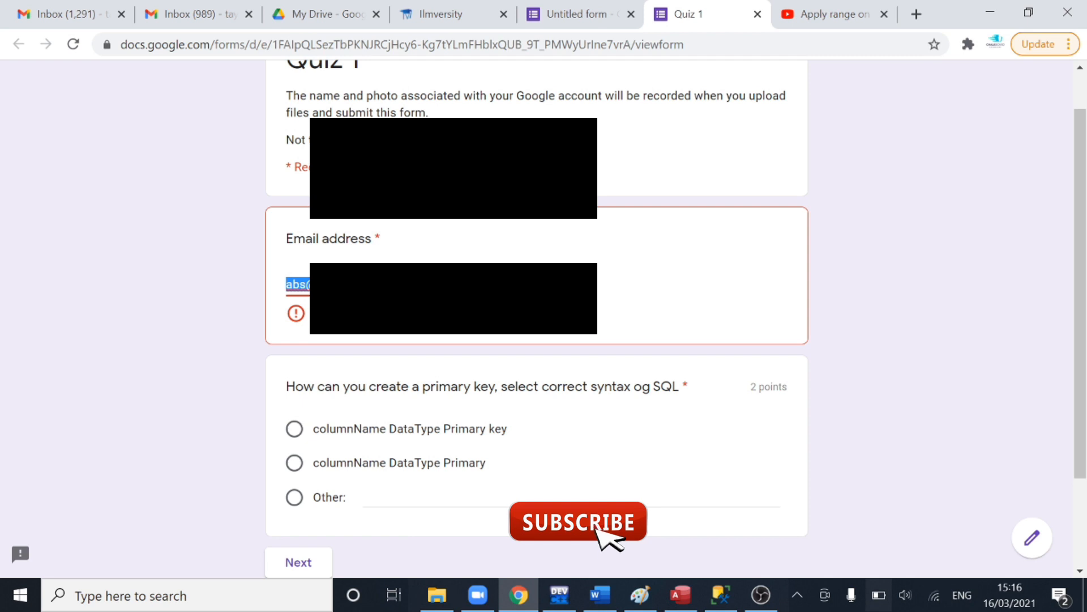
type("tayy")
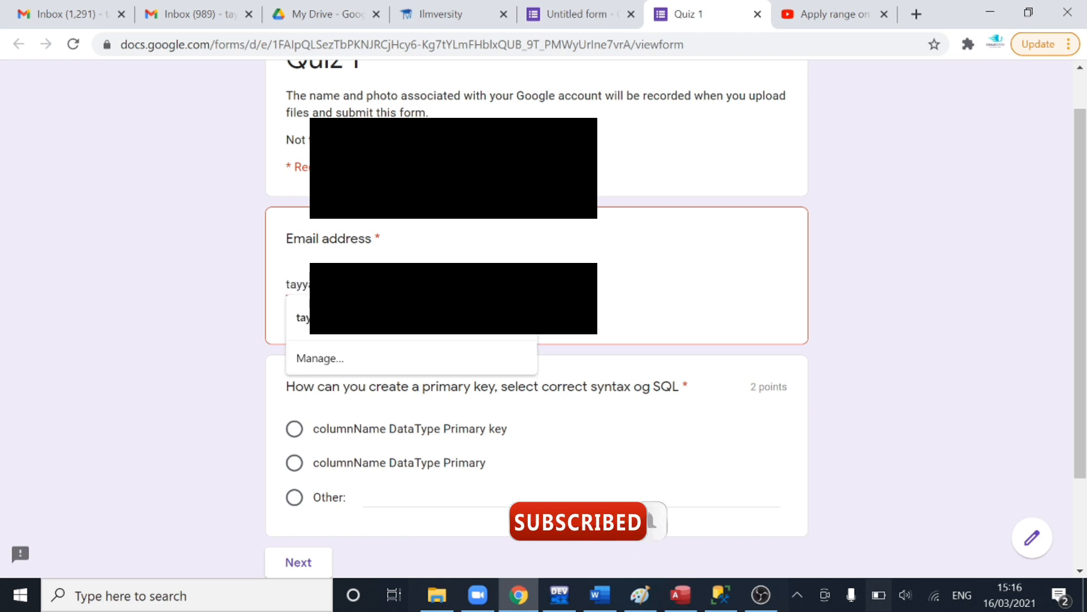
type("m")
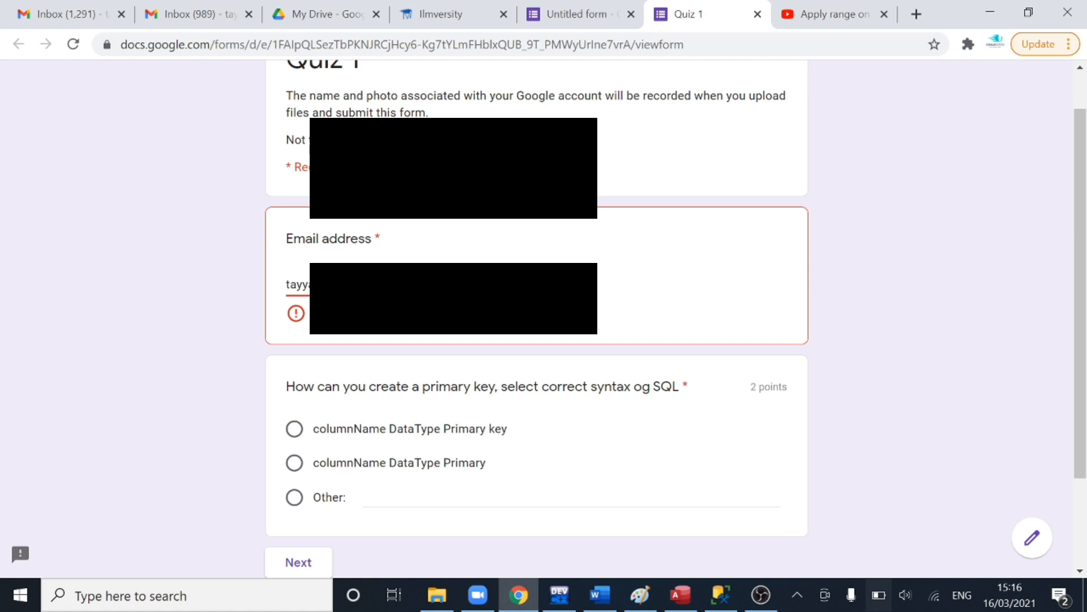
type("om")
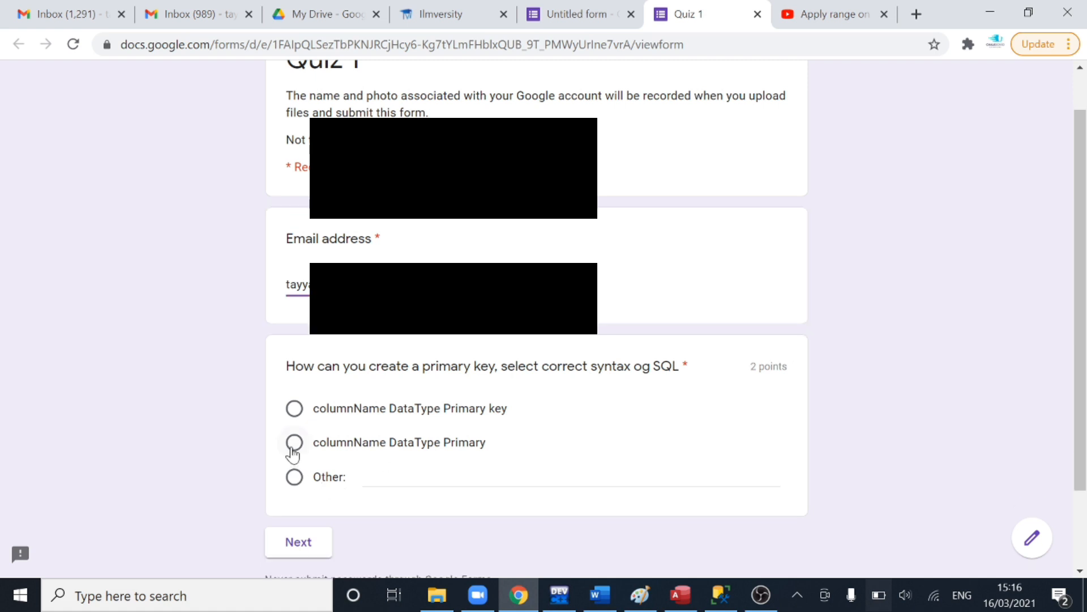
- Answer the primary key question with "columnName DataType Primary key" and continue to the next section of the preview
left_click(295, 411)
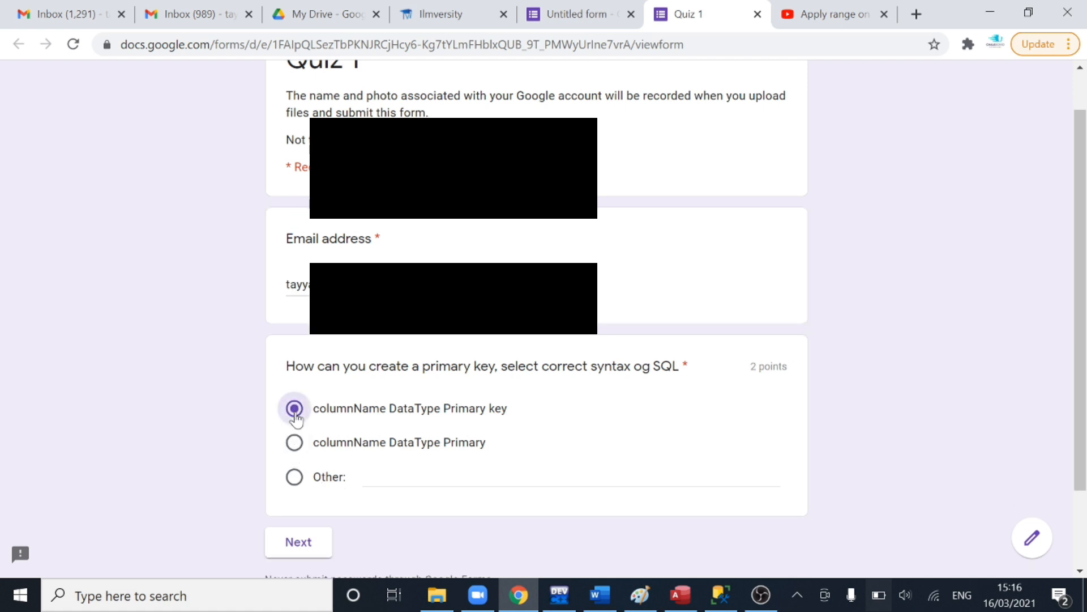
left_click(298, 539)
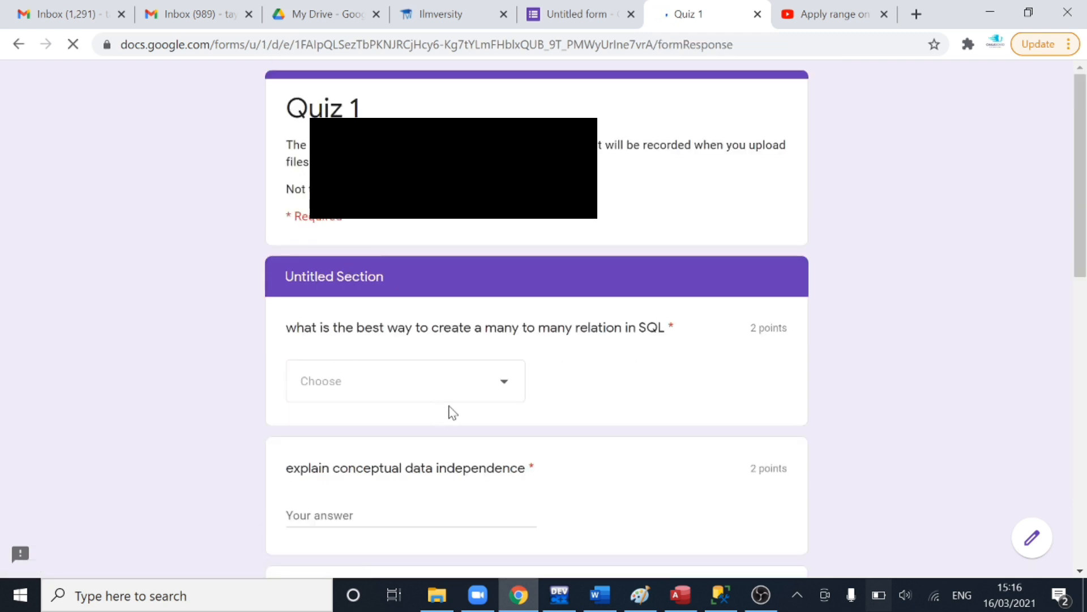
- Examine the preview's second section, including the dropdown choices, short-answer field, single-option question, video and file-upload question
scroll(1083, 199, "down", 3)
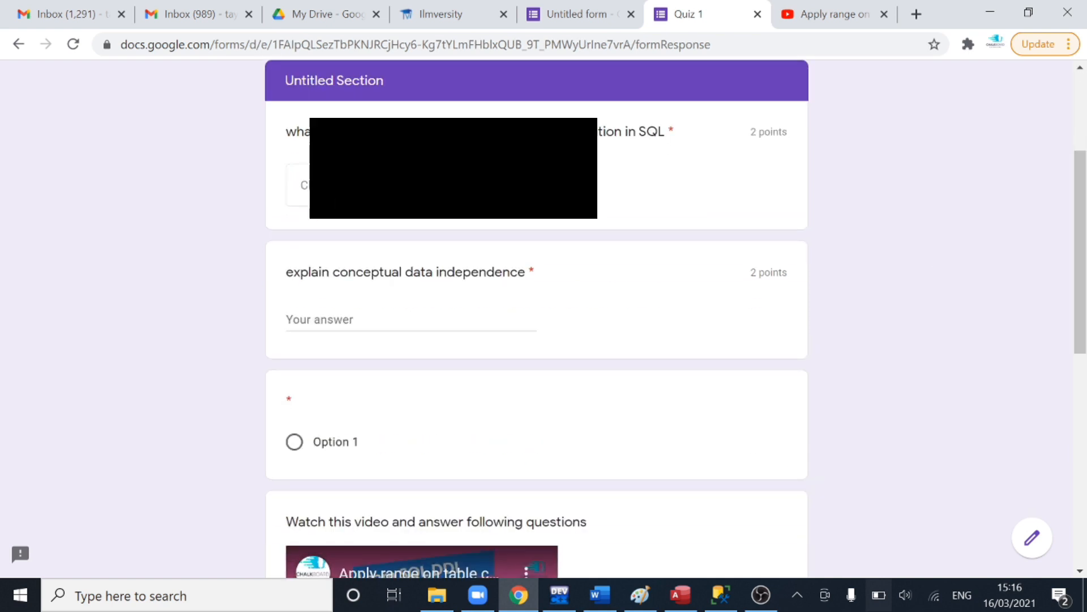
left_click(391, 185)
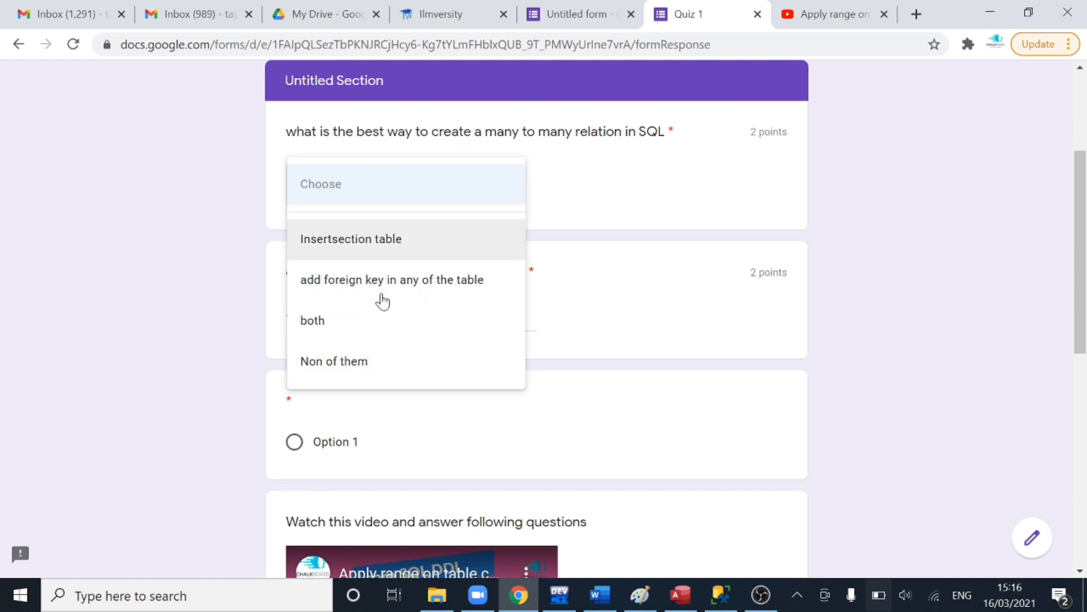
left_click(631, 308)
left_click(353, 339)
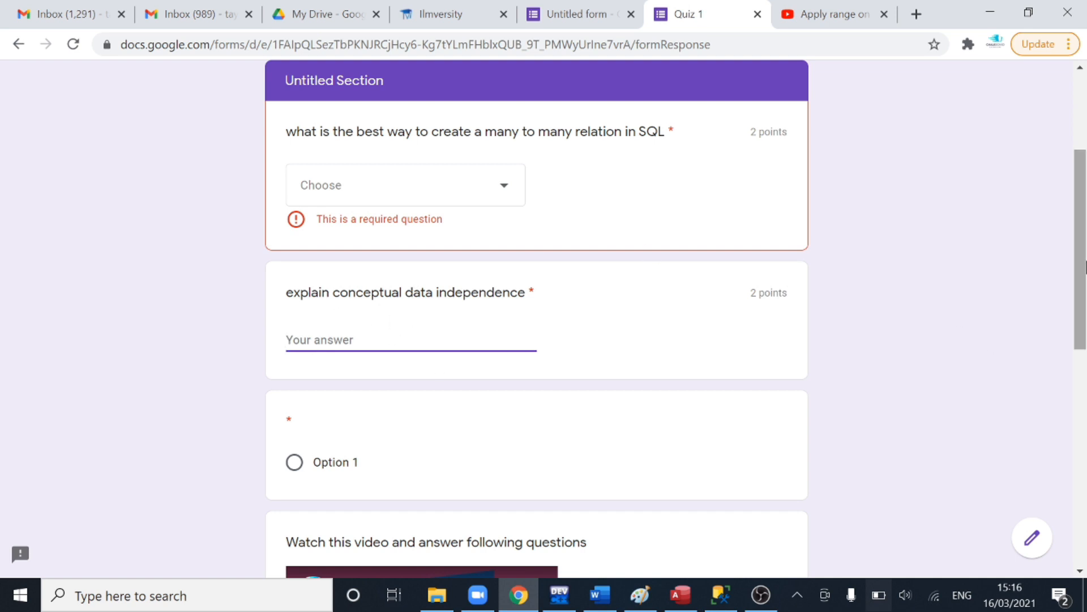
left_click_drag(1084, 281, 1083, 354)
left_click(359, 233)
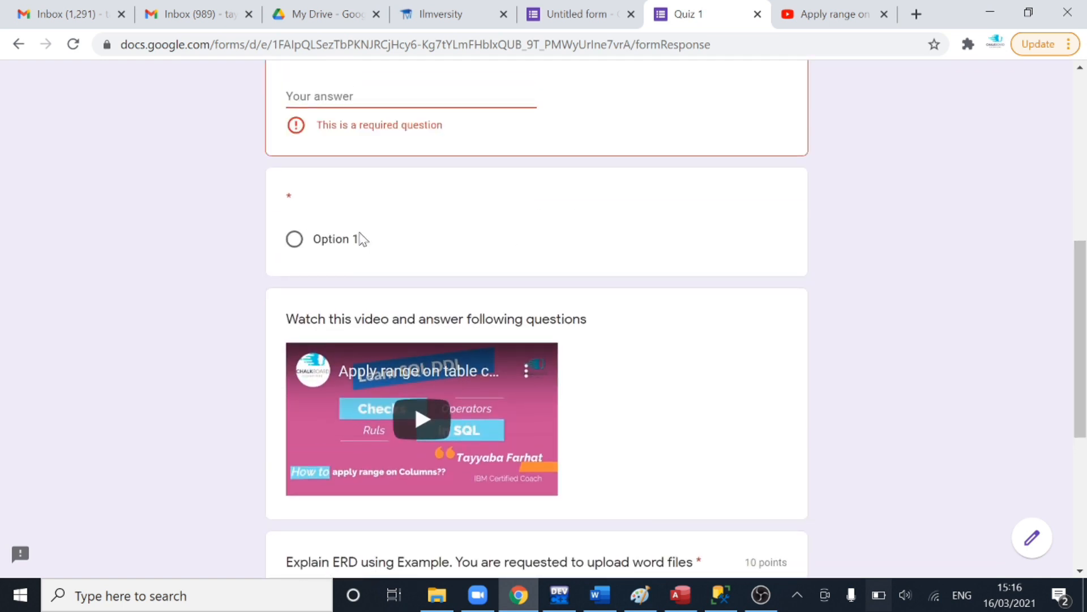
left_click(446, 248)
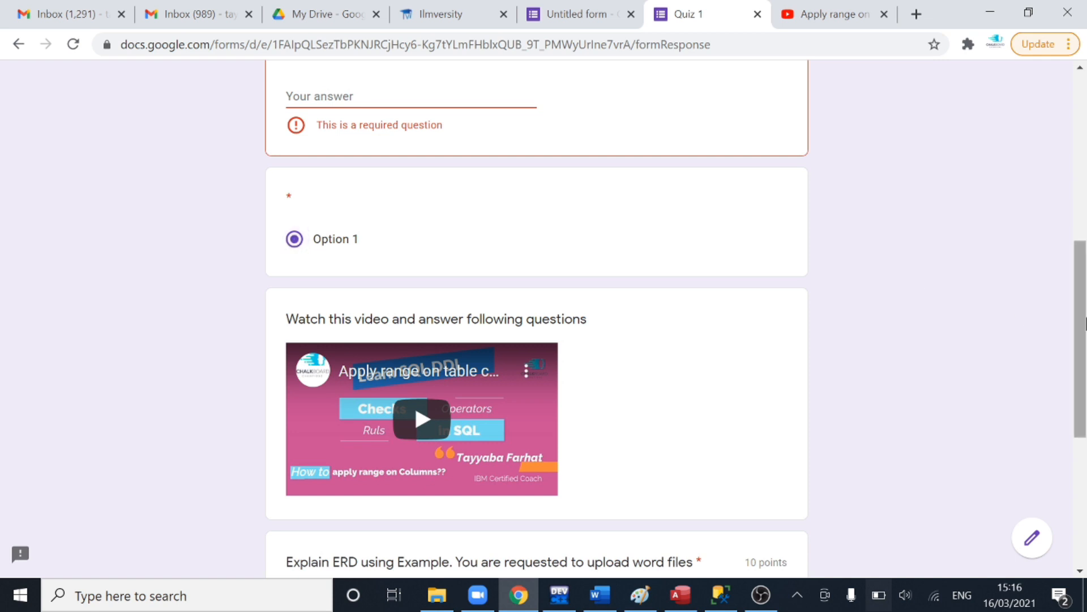
left_click_drag(1086, 323, 1086, 417)
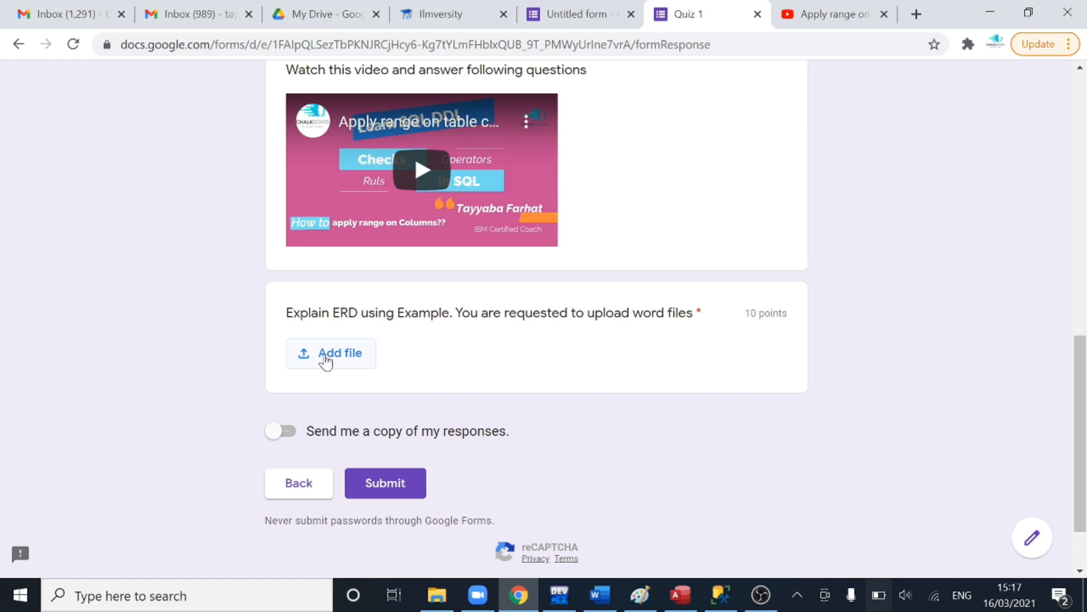
left_click_drag(1080, 410, 1082, 55)
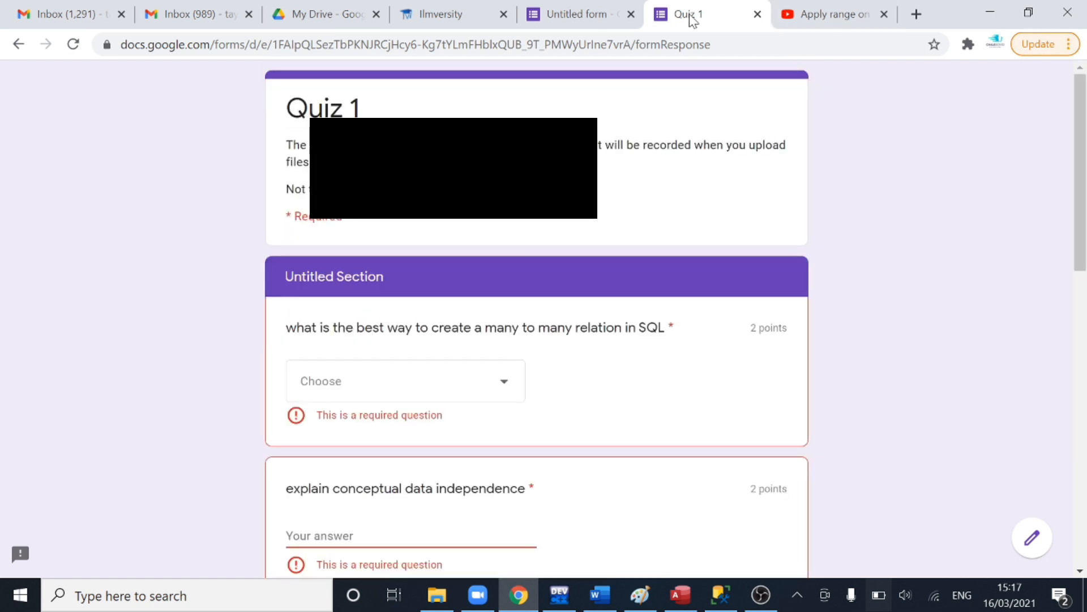
- Return to the form editor and open the formLimiter add-on's limit settings
left_click(589, 9)
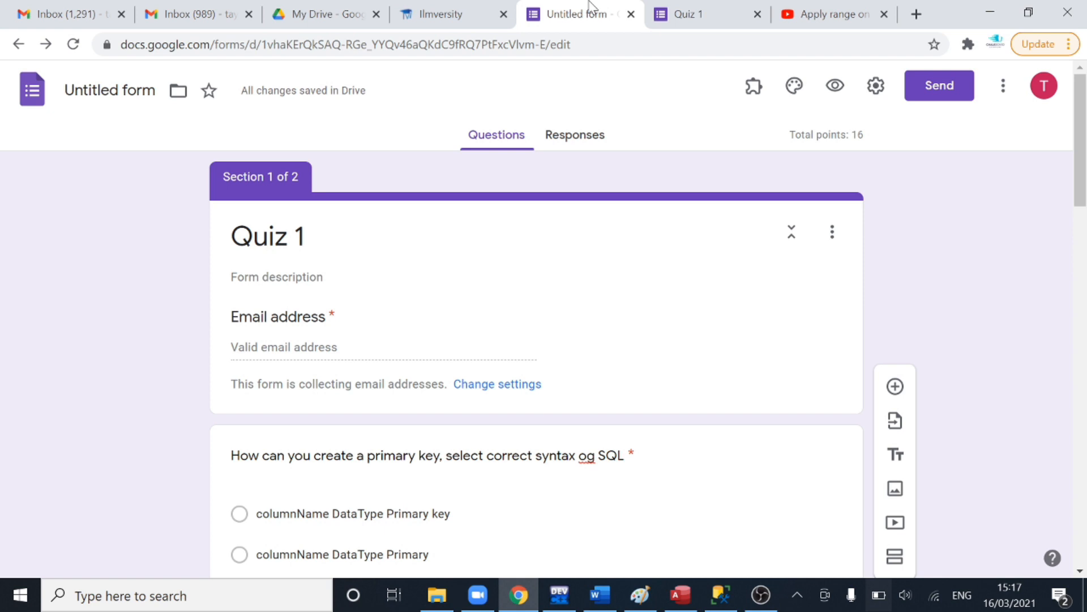
left_click(755, 99)
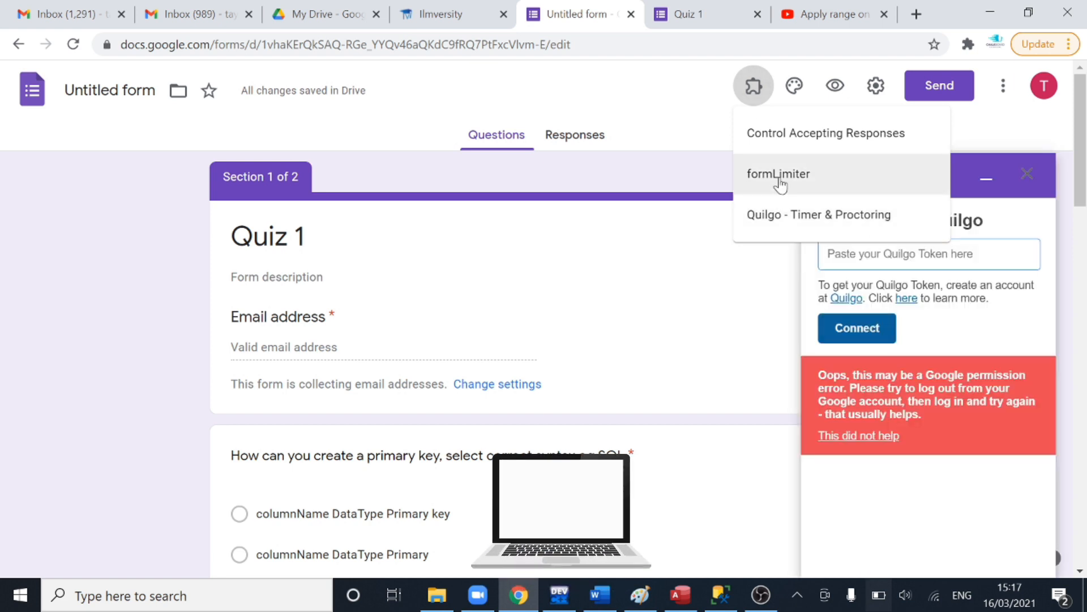
left_click(779, 177)
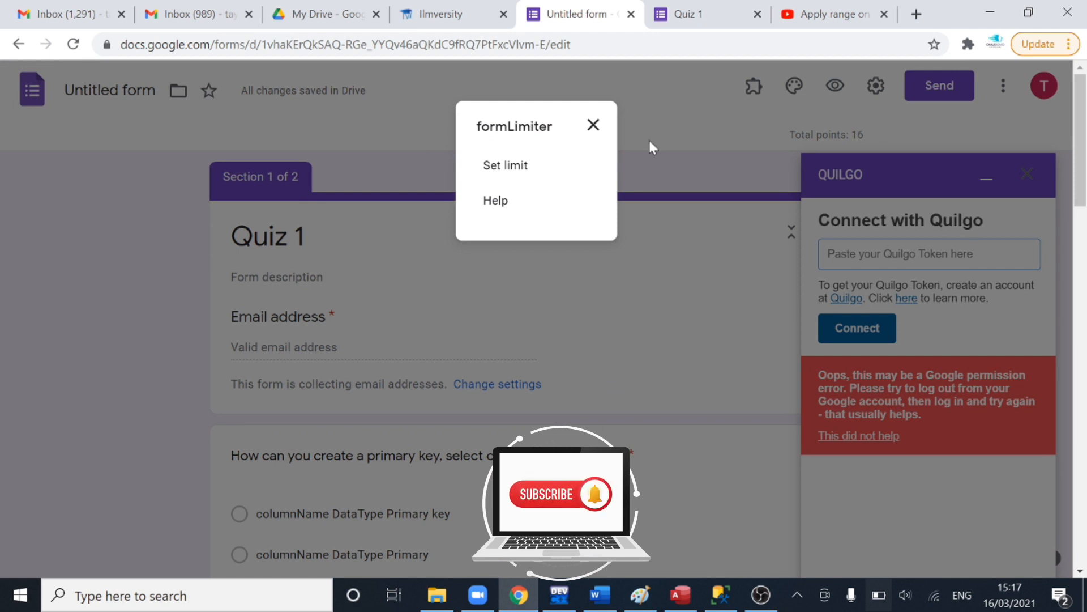
left_click(516, 168)
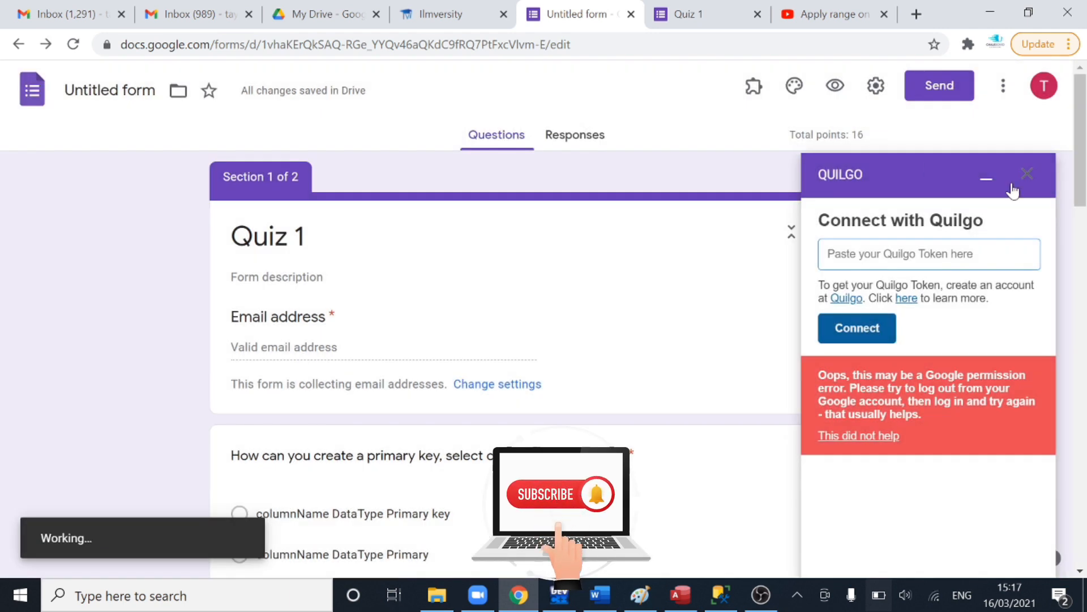
left_click(986, 182)
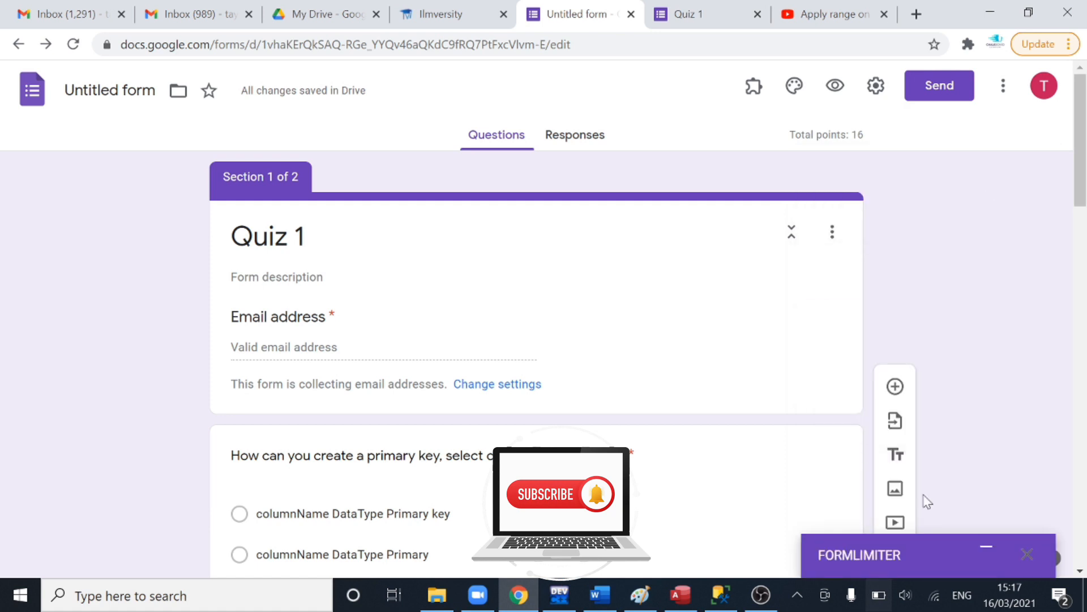
left_click(987, 548)
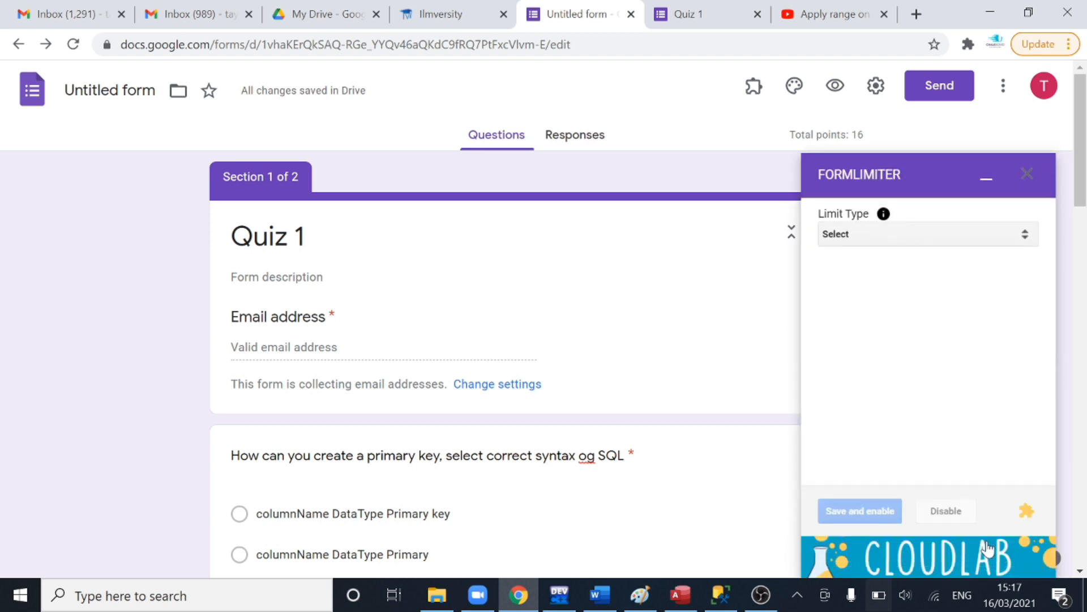
- Set a date and time limit that stops form responses on 03/16/2021 at 11:55 PM, then save and enable it
left_click(1024, 236)
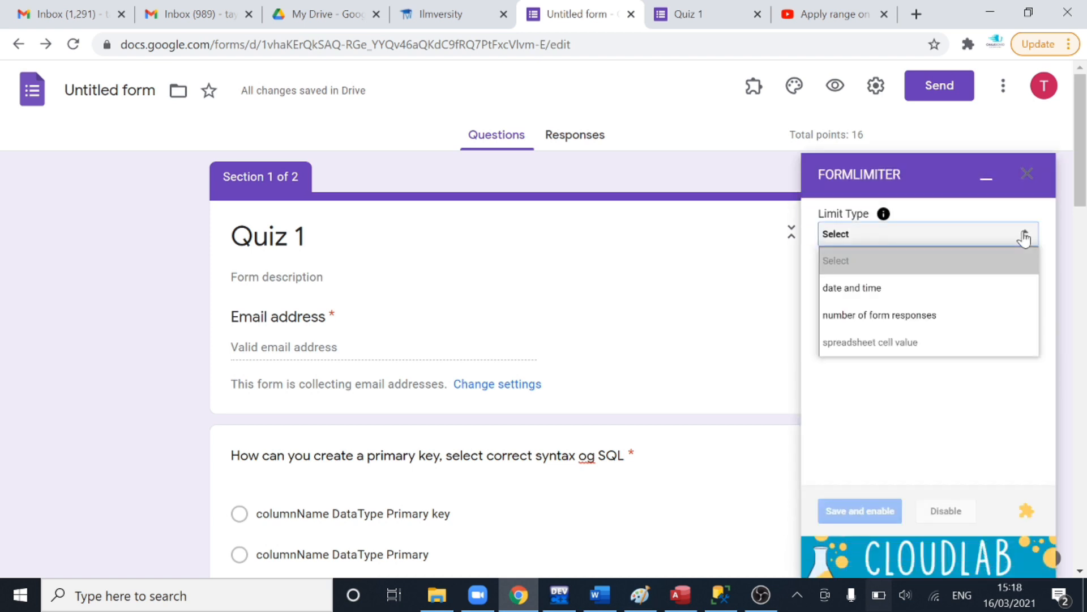
left_click(876, 294)
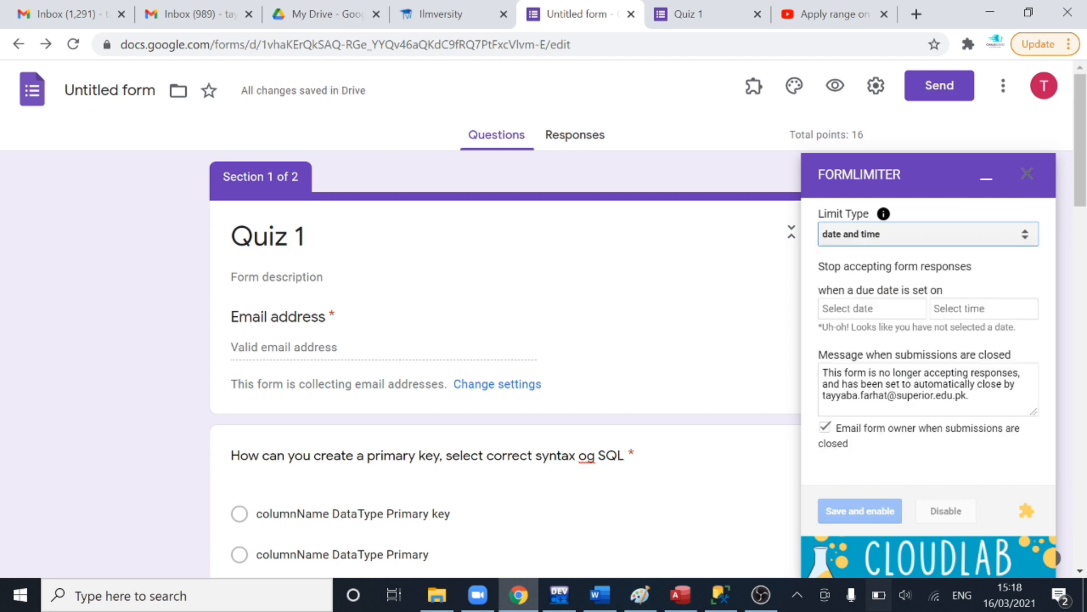
left_click(894, 315)
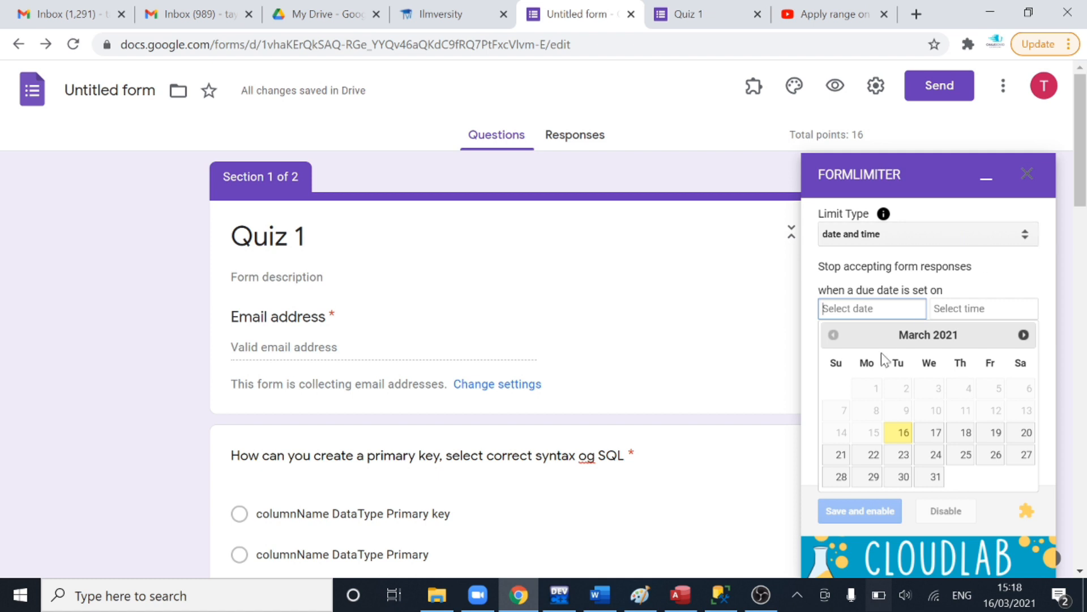
left_click(904, 433)
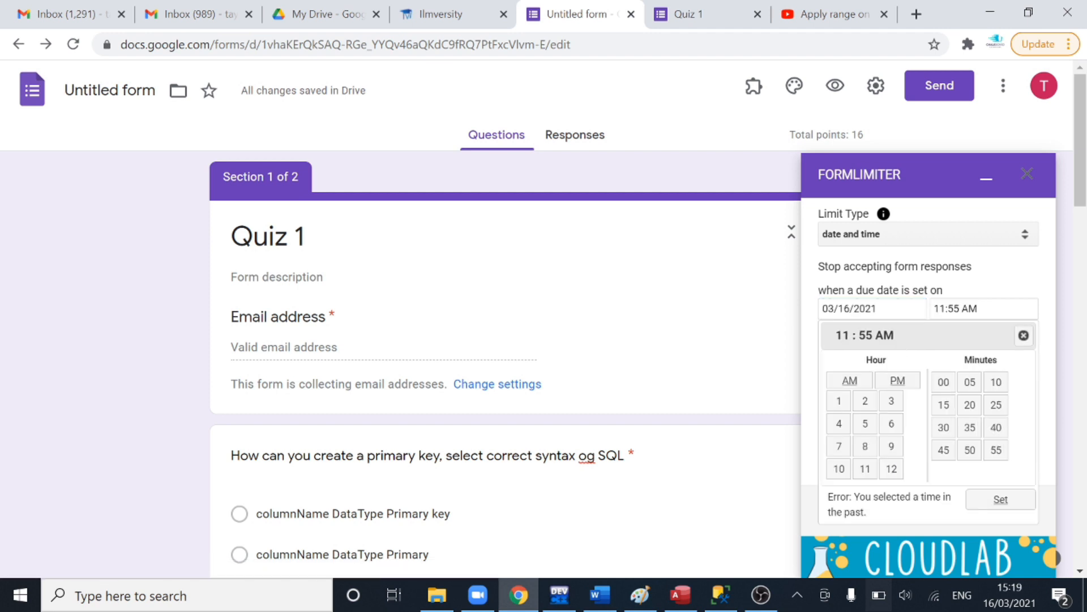
left_click(898, 383)
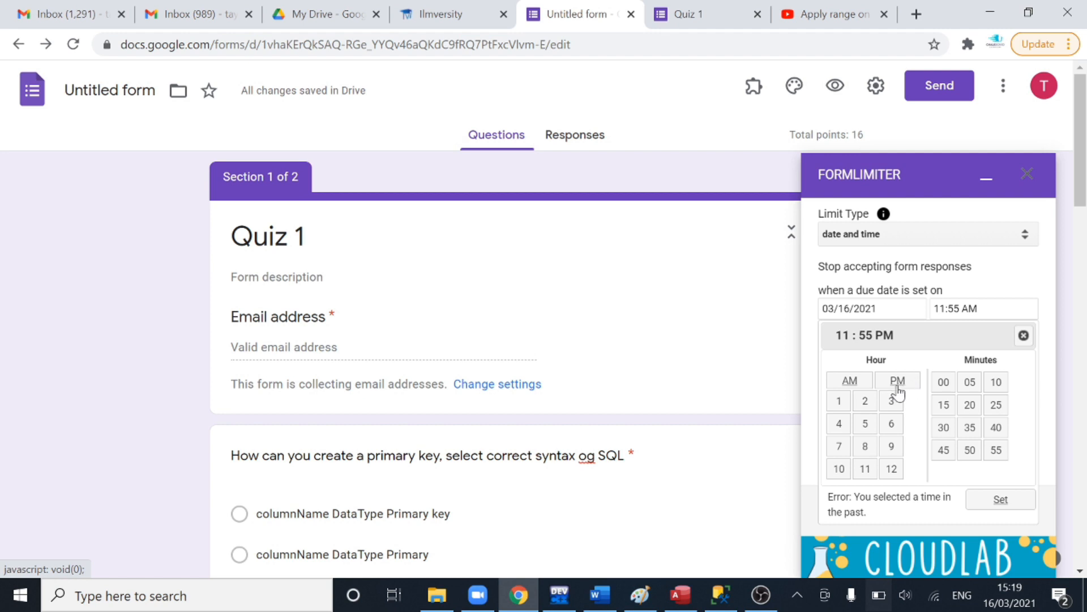
left_click(1001, 501)
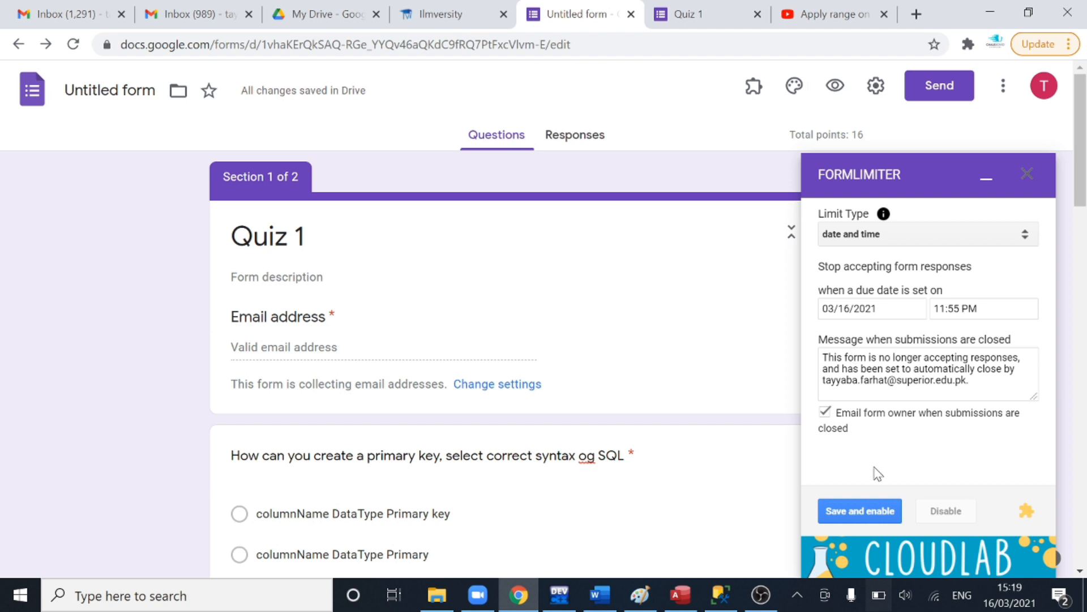
left_click(877, 517)
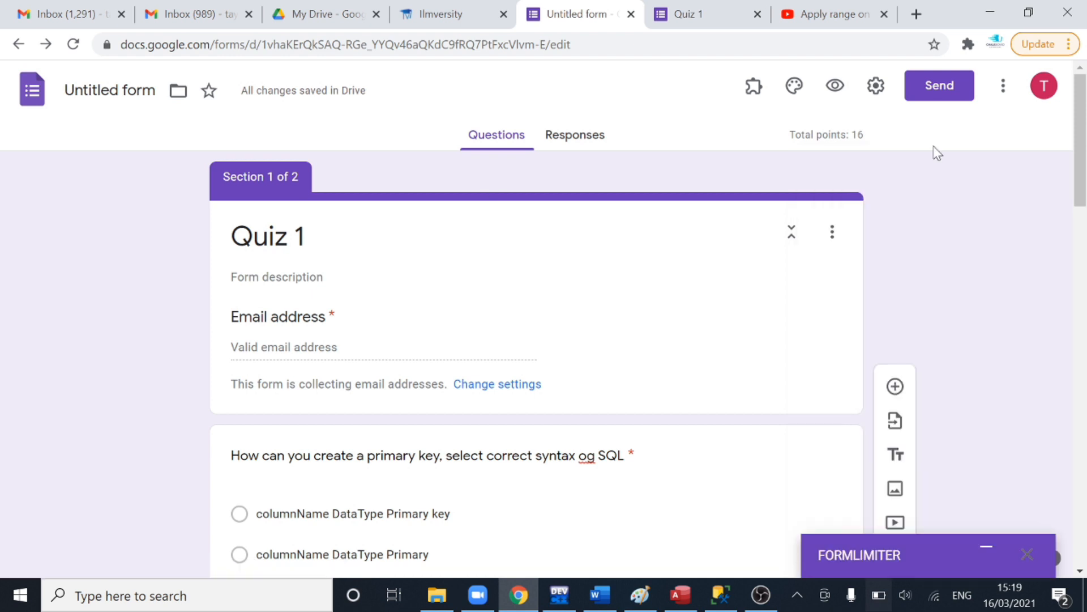
- Open the theme's header image chooser and browse the Work and School images
left_click(795, 100)
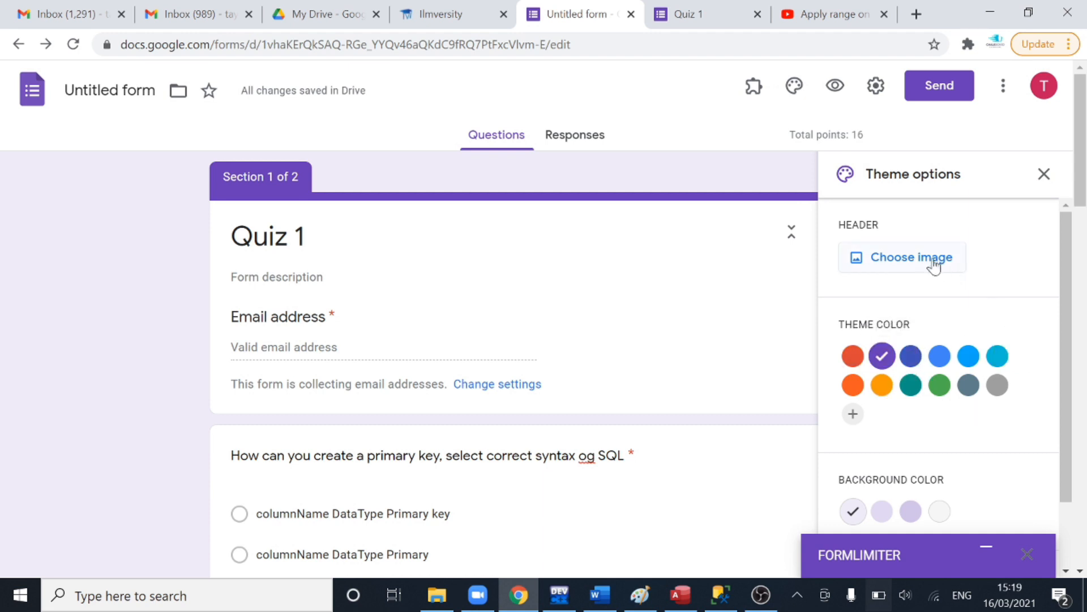
mouse_move(1069, 240)
left_mouse_down()
mouse_move(1069, 452)
mouse_move(1062, 221)
left_mouse_up()
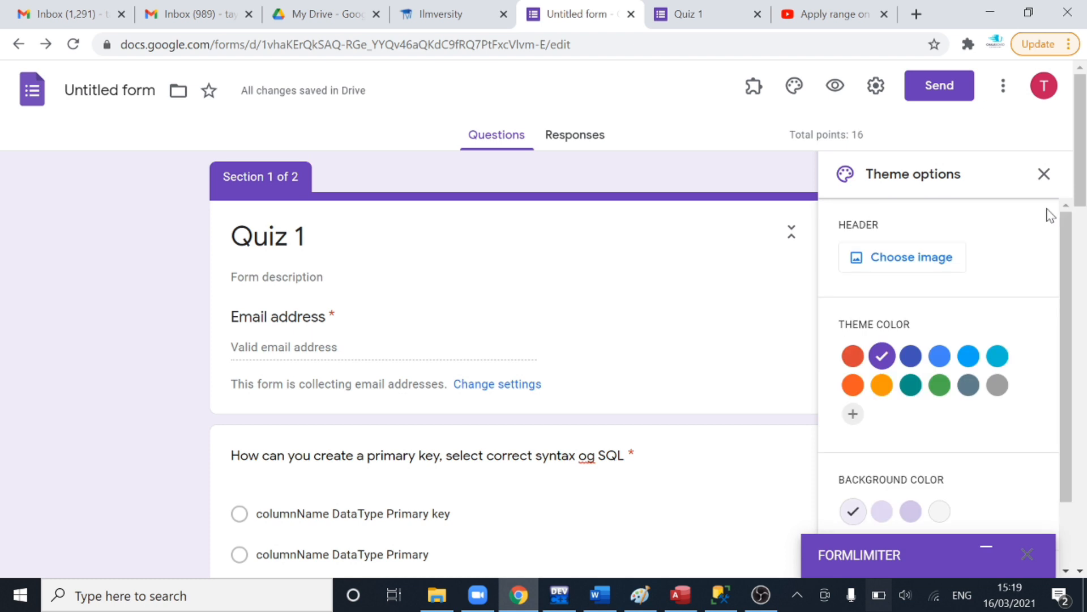
left_click(923, 258)
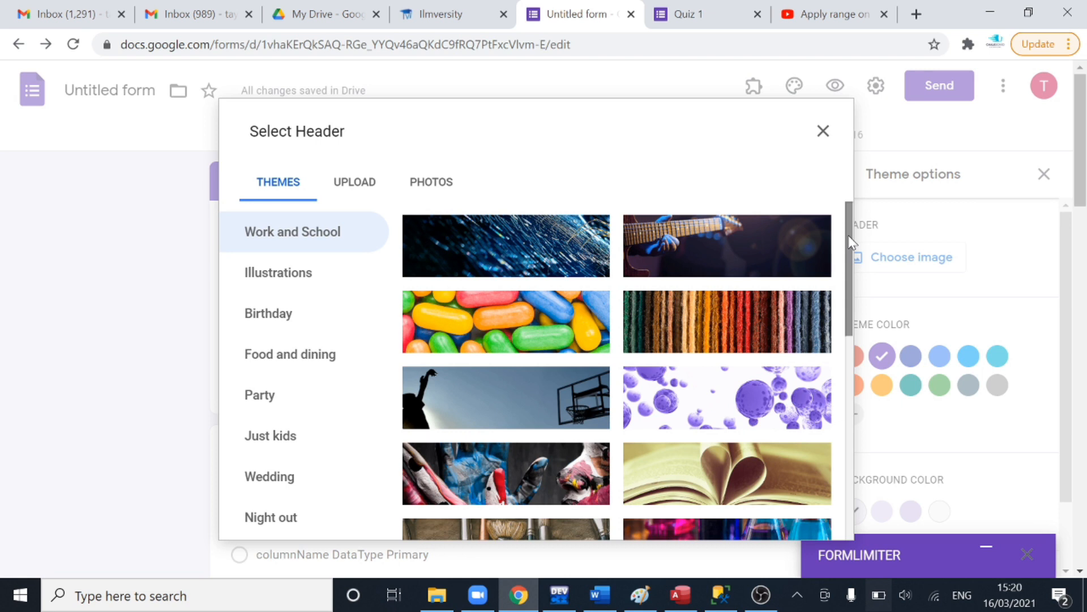
left_click_drag(850, 243, 862, 552)
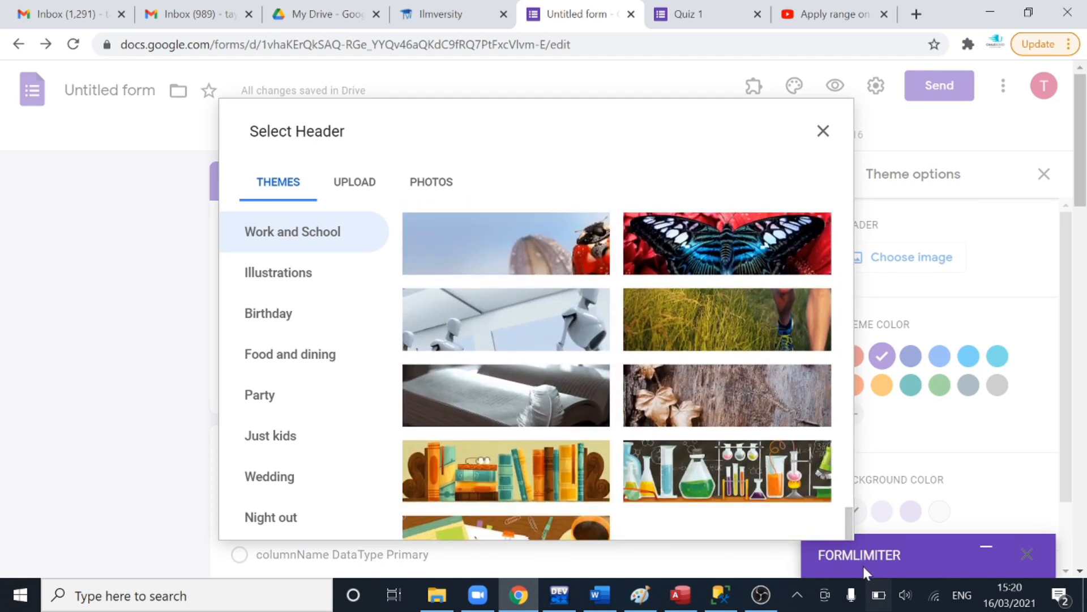
left_click(298, 286)
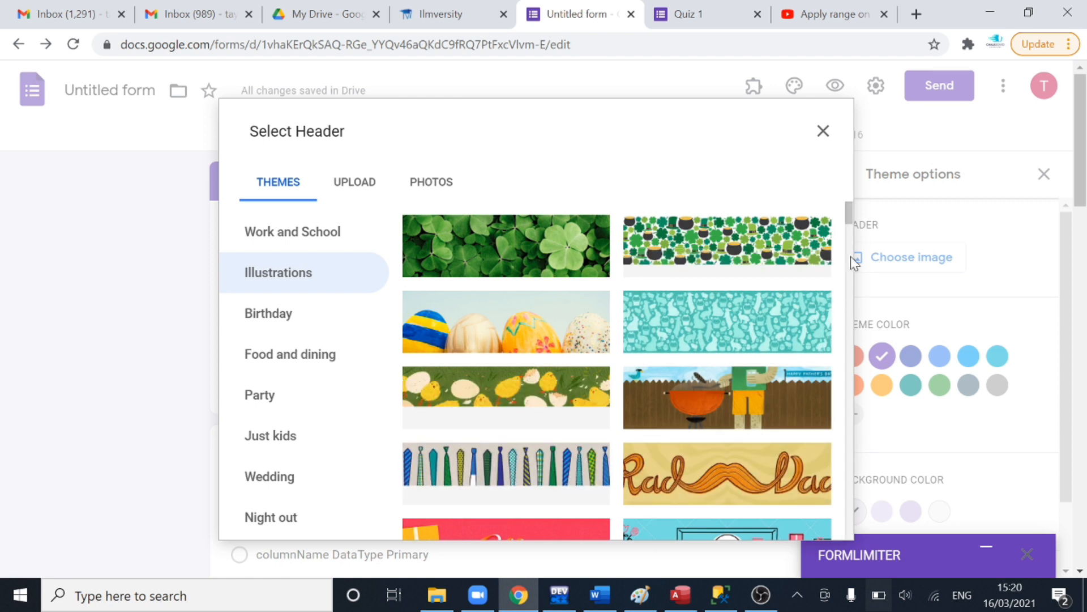
left_click_drag(847, 207, 859, 249)
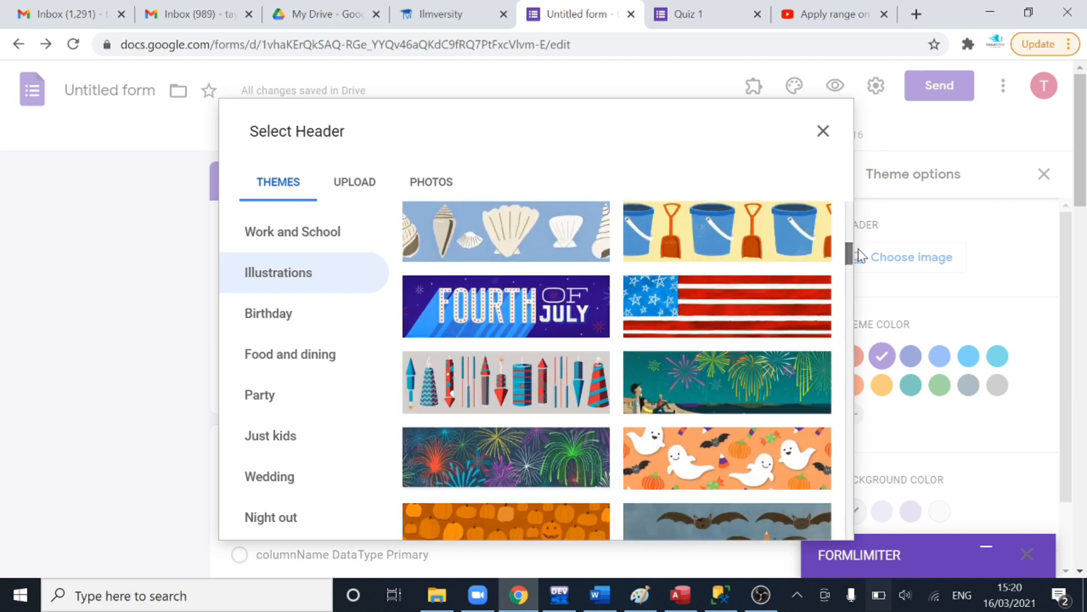
left_click_drag(861, 256, 865, 274)
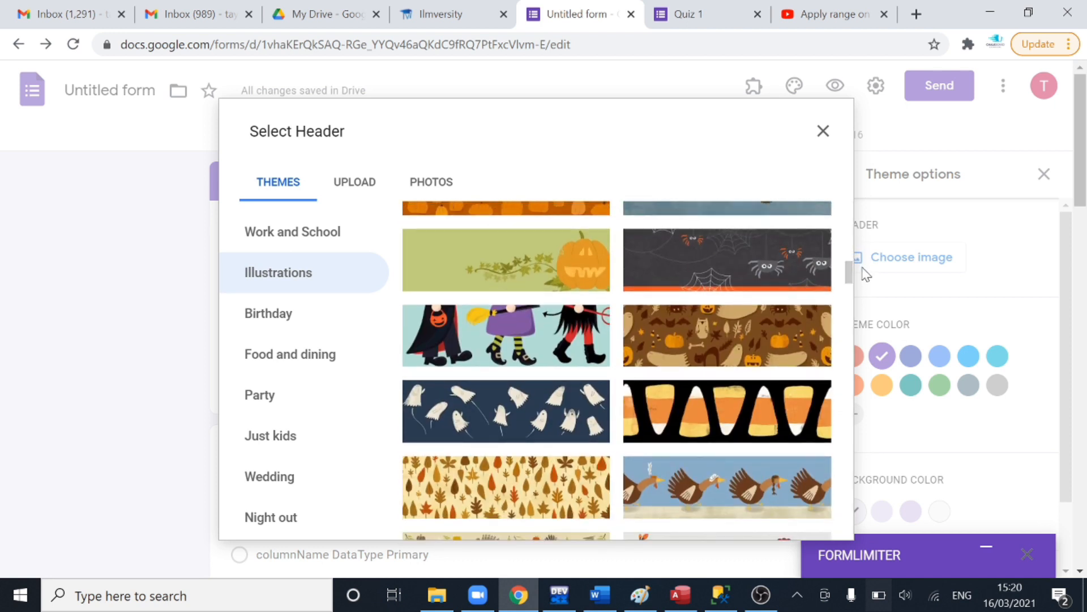
left_click(491, 344)
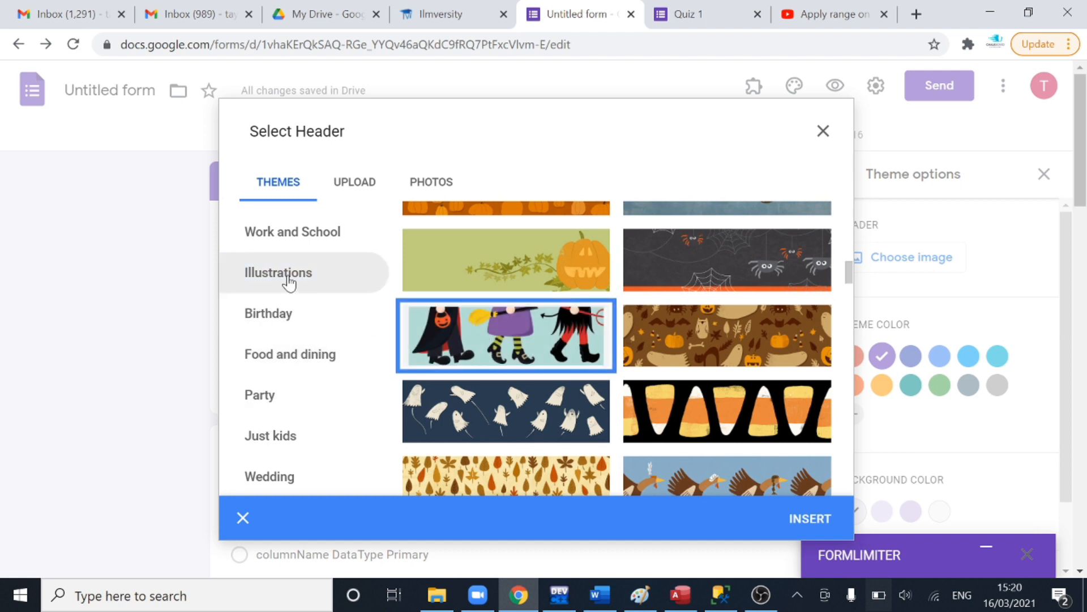
- Insert the Work and School image of an open book with heart-shaped pages as the form header
left_click(289, 226)
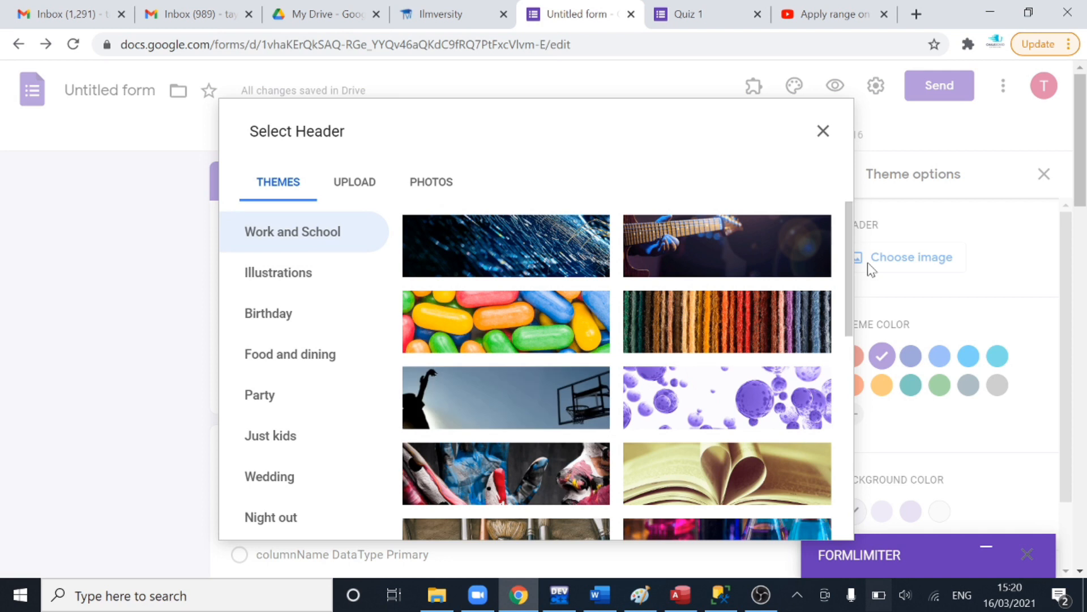
double_click(737, 502)
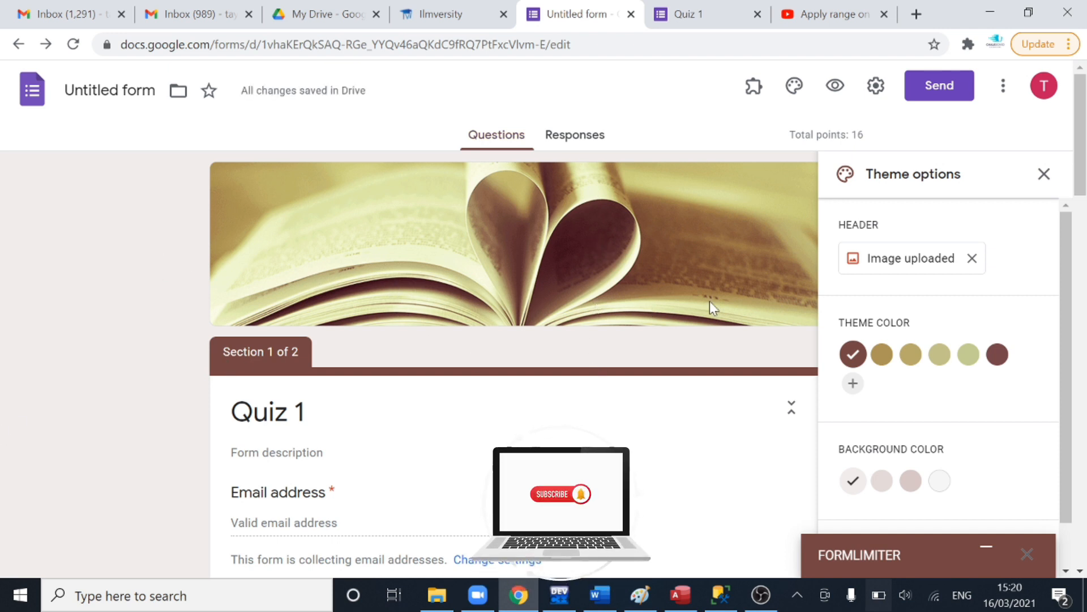
- Add the custom blue #0022ff and apply it as the form's theme color
left_click(853, 383)
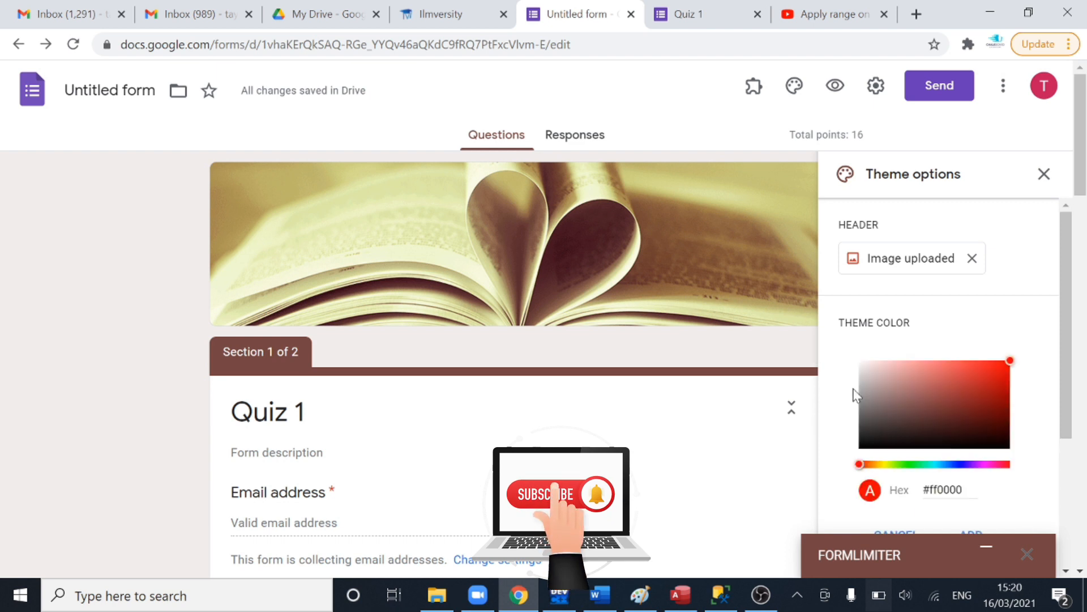
left_click(957, 464)
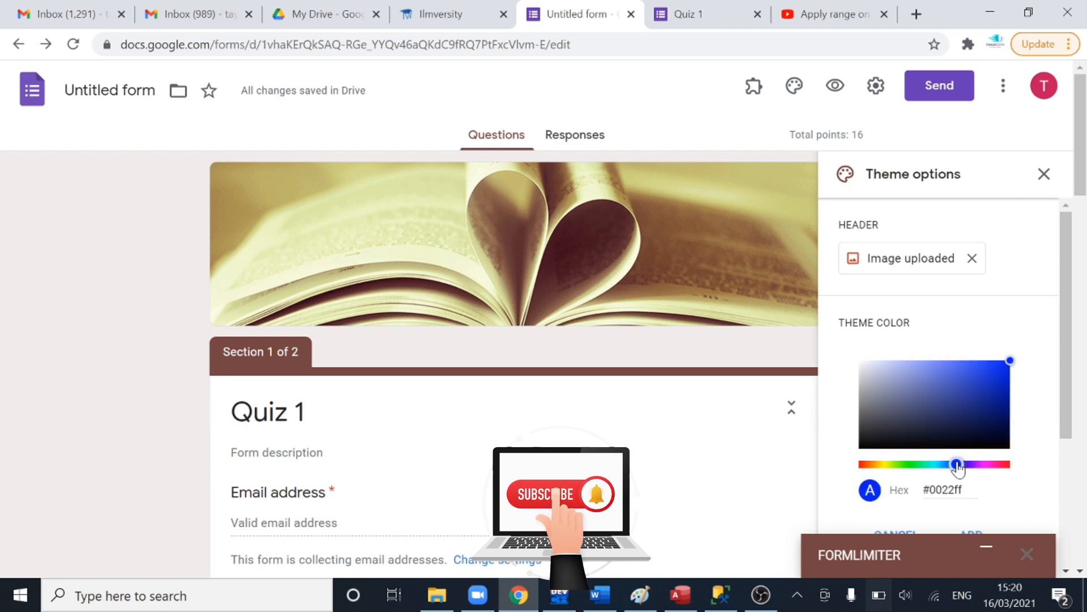
left_click_drag(1062, 258, 1059, 383)
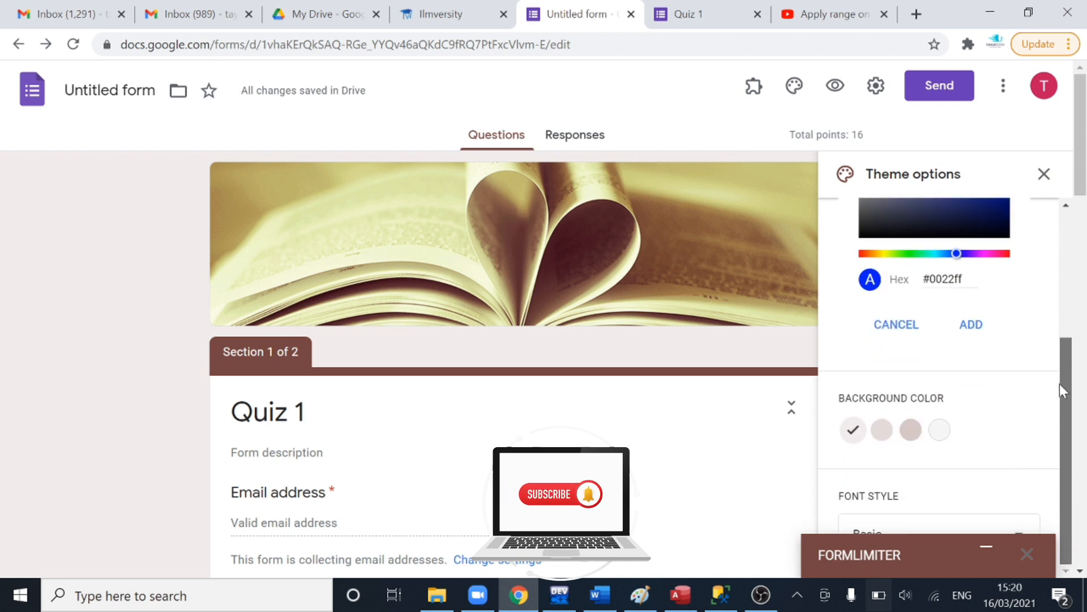
left_click(971, 325)
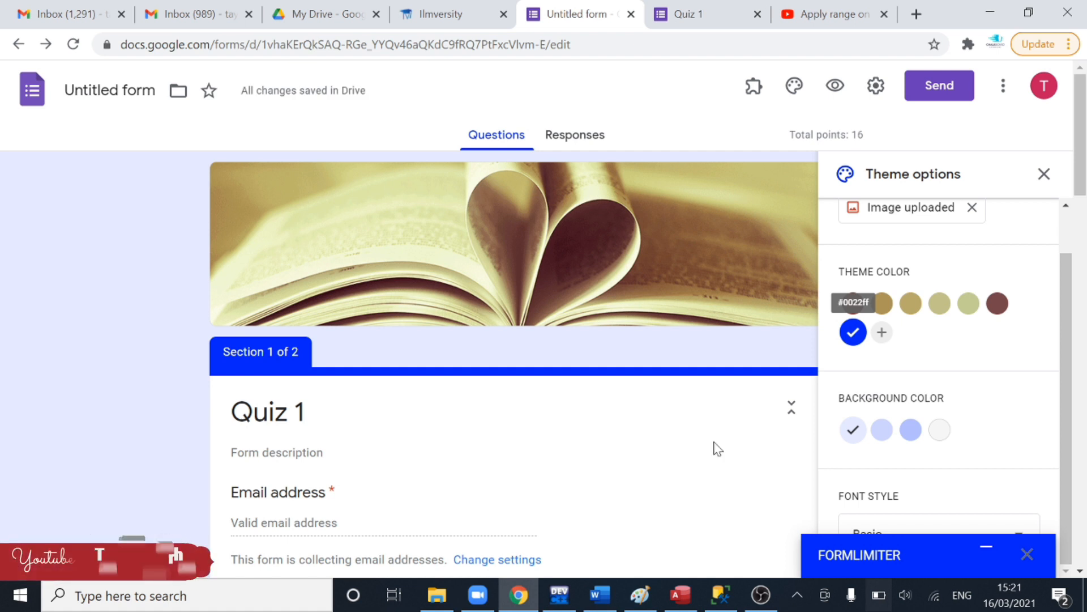
- Add the custom dark green #1d823d and apply it as the form's theme color
left_click(882, 333)
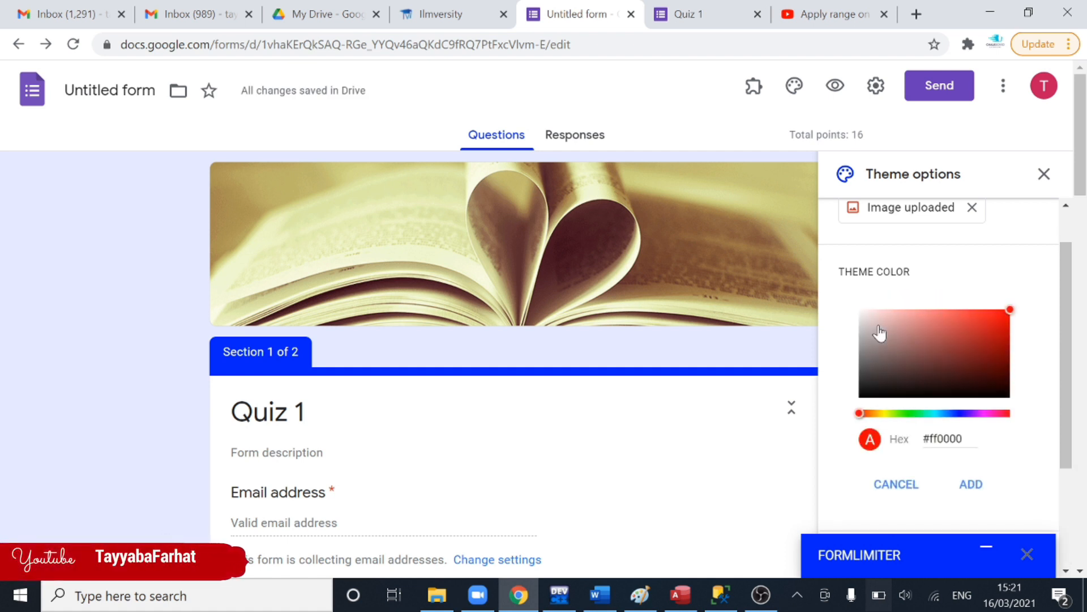
left_click(918, 413)
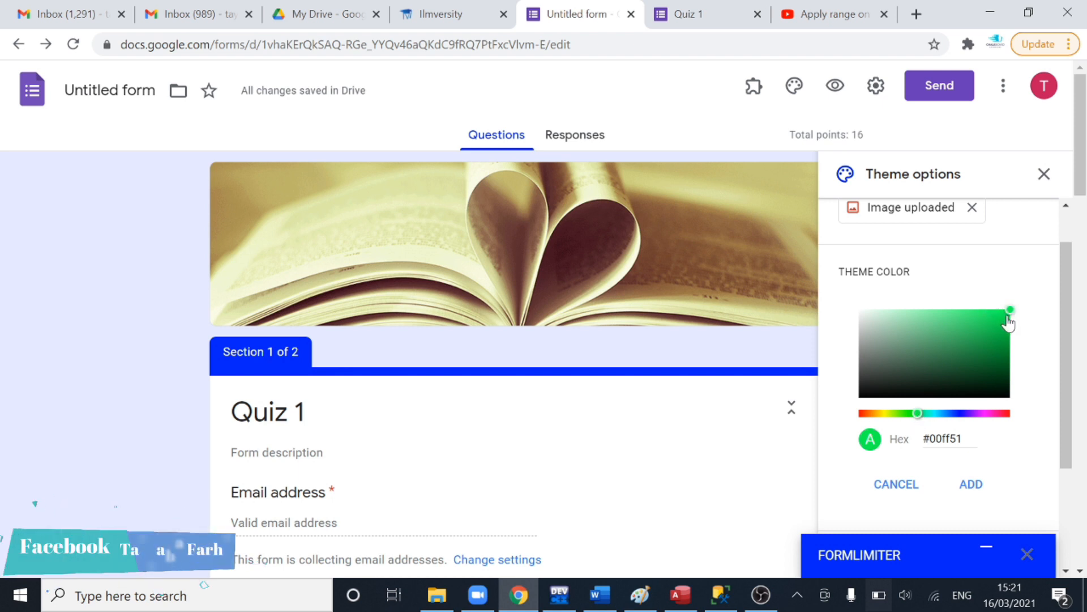
left_click_drag(1011, 319, 979, 359)
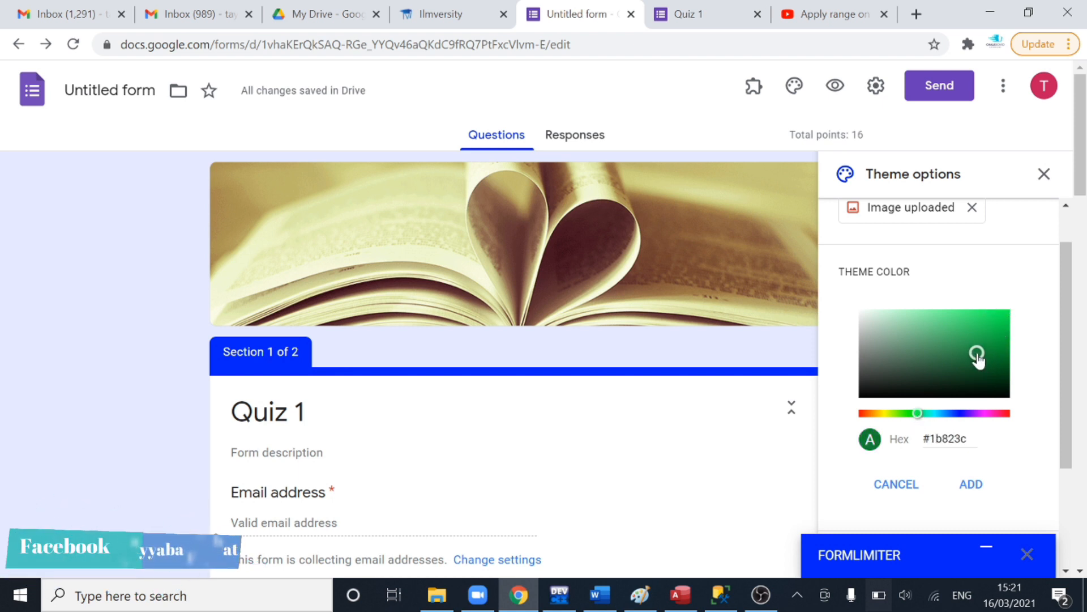
left_click(972, 482)
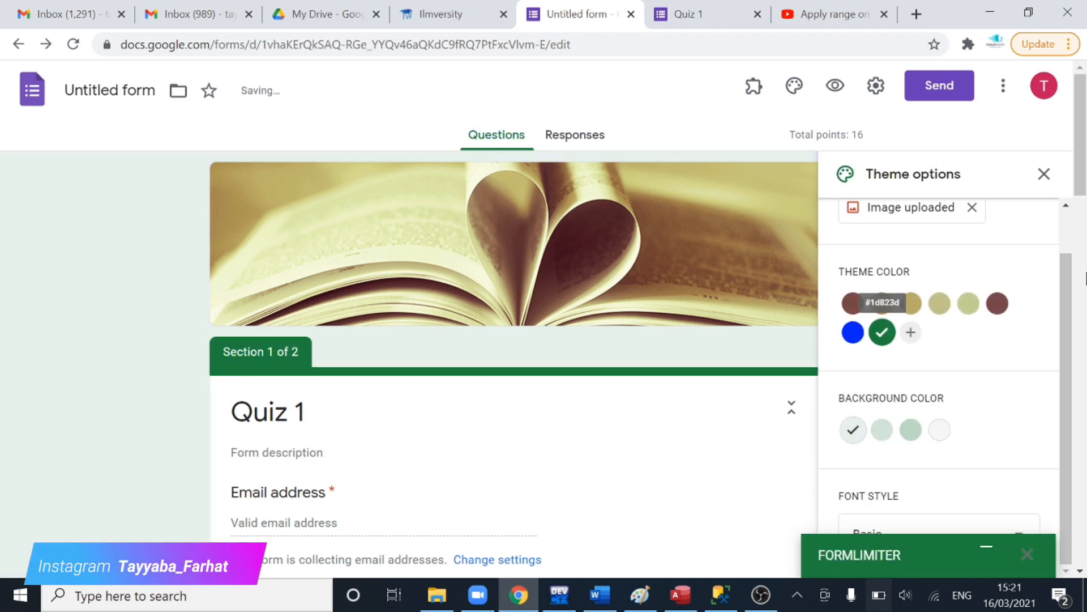
- Set the form's font style to Decorative and review the questions in both sections
scroll(1082, 154, "down", 3)
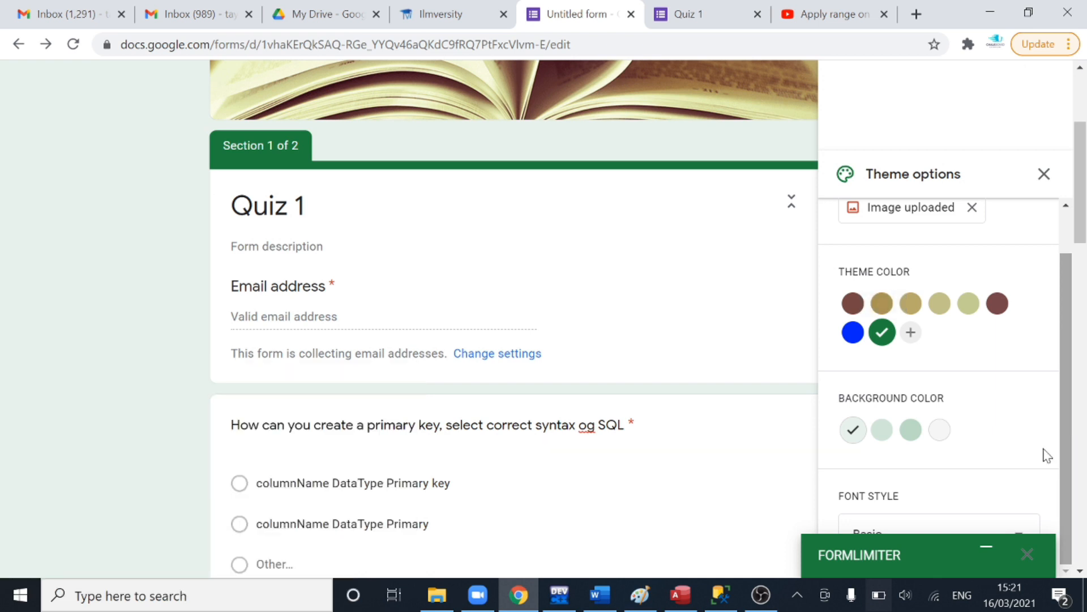
left_click_drag(925, 552, 772, 548)
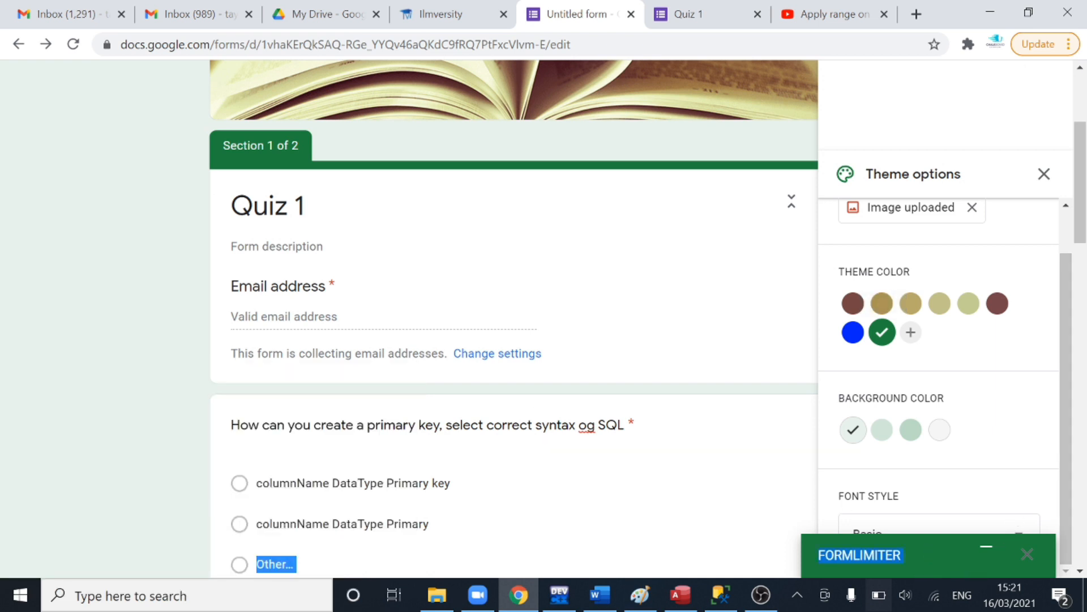
left_click(887, 527)
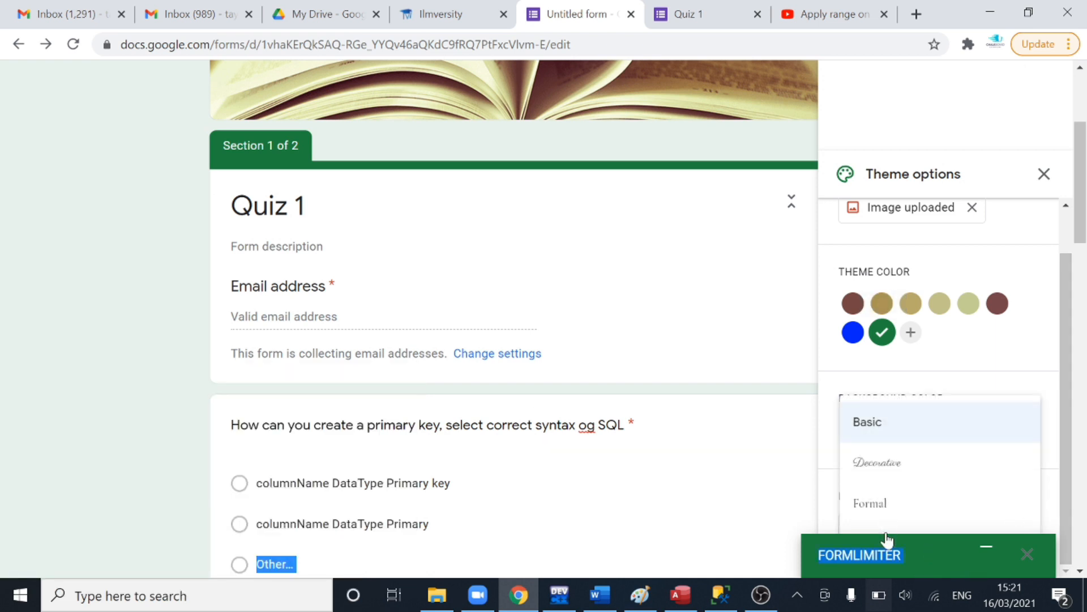
left_click(898, 466)
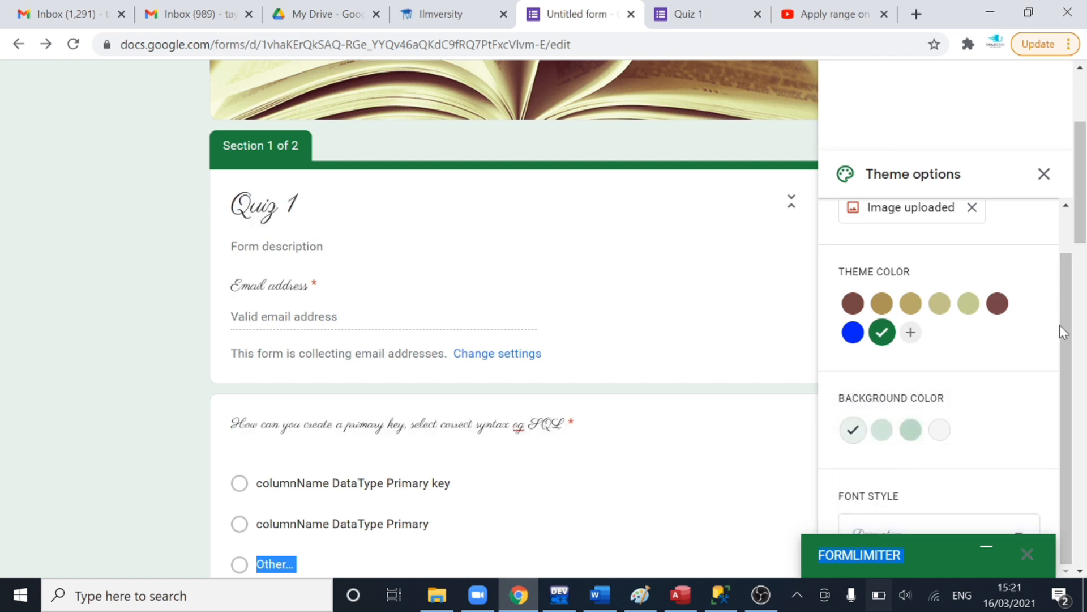
scroll(1082, 223, "down", 6)
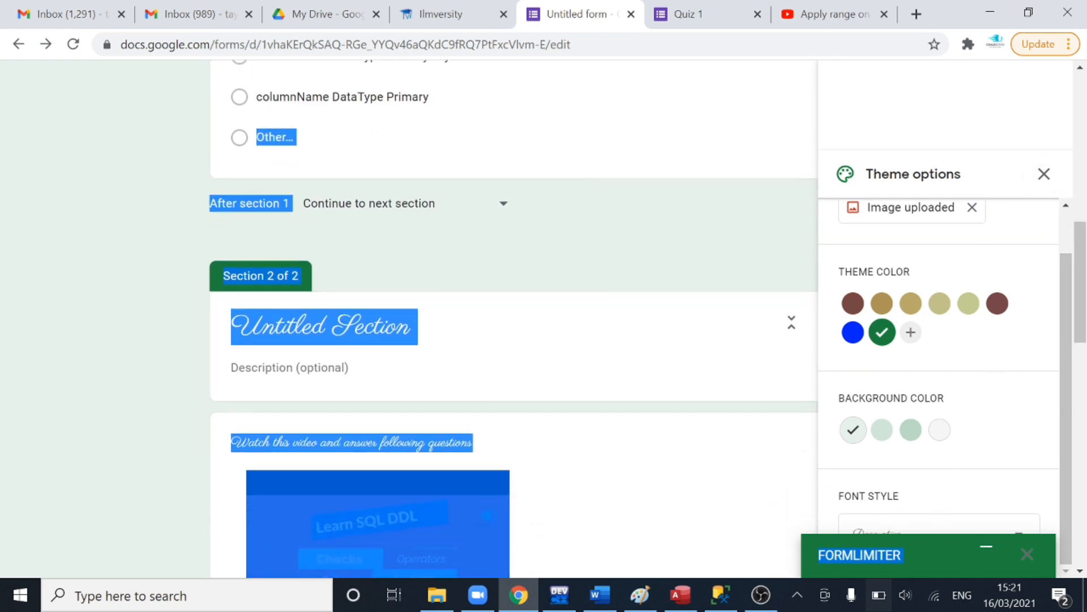
left_click(320, 327)
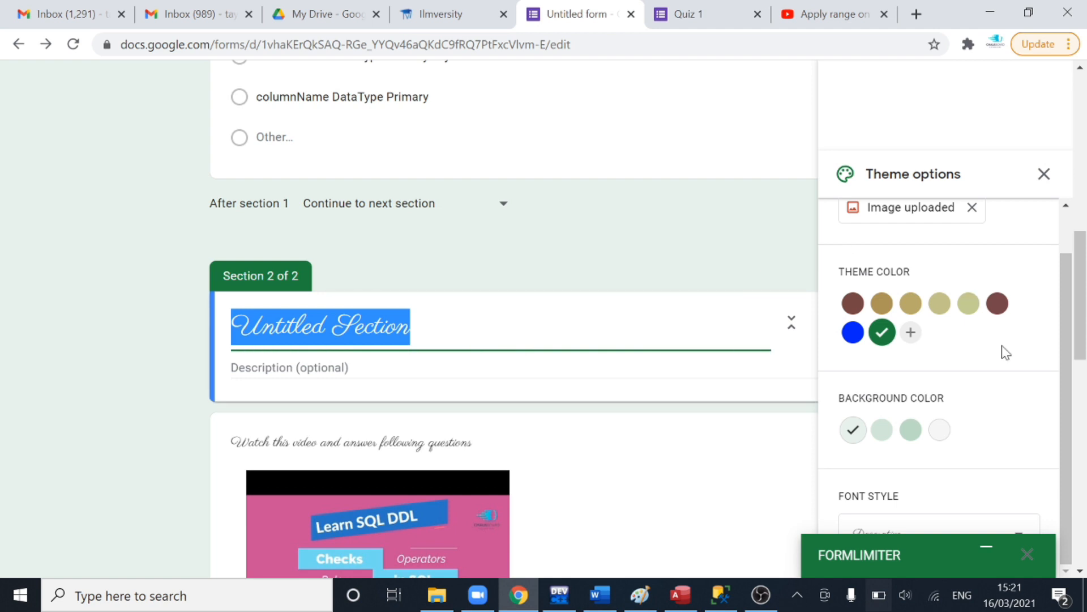
left_click_drag(1084, 317, 1084, 490)
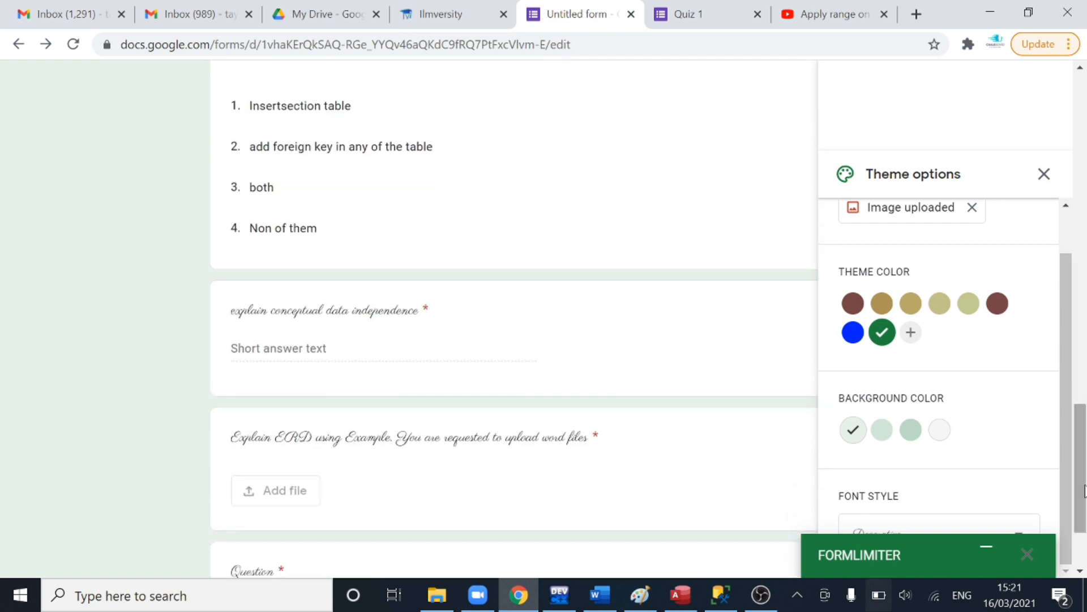
- Close the formLimiter add-on and set the form's font style to Playful
left_click(1026, 558)
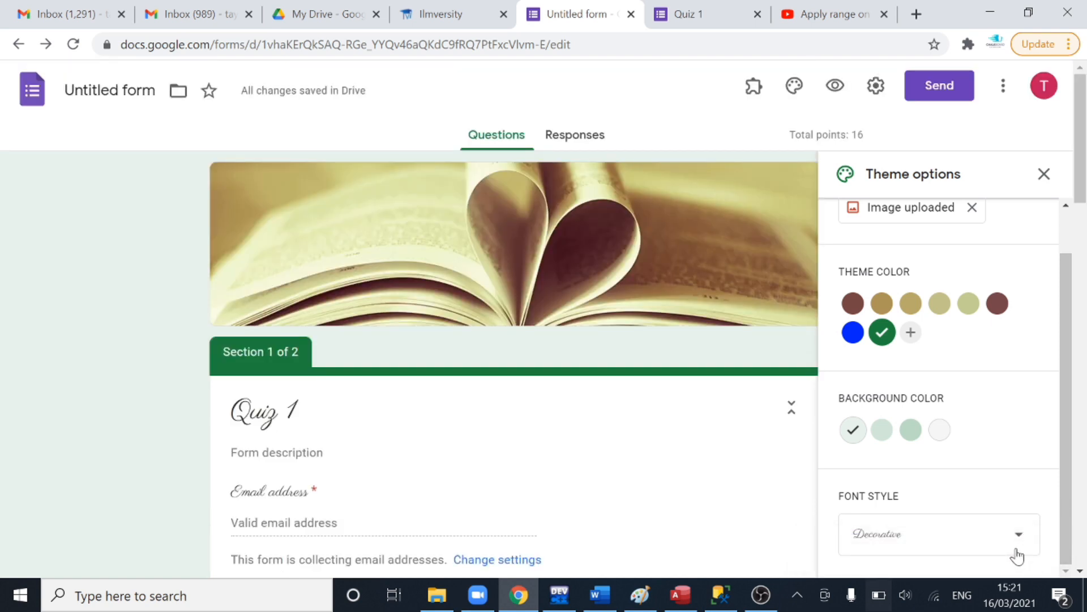
left_click(1018, 552)
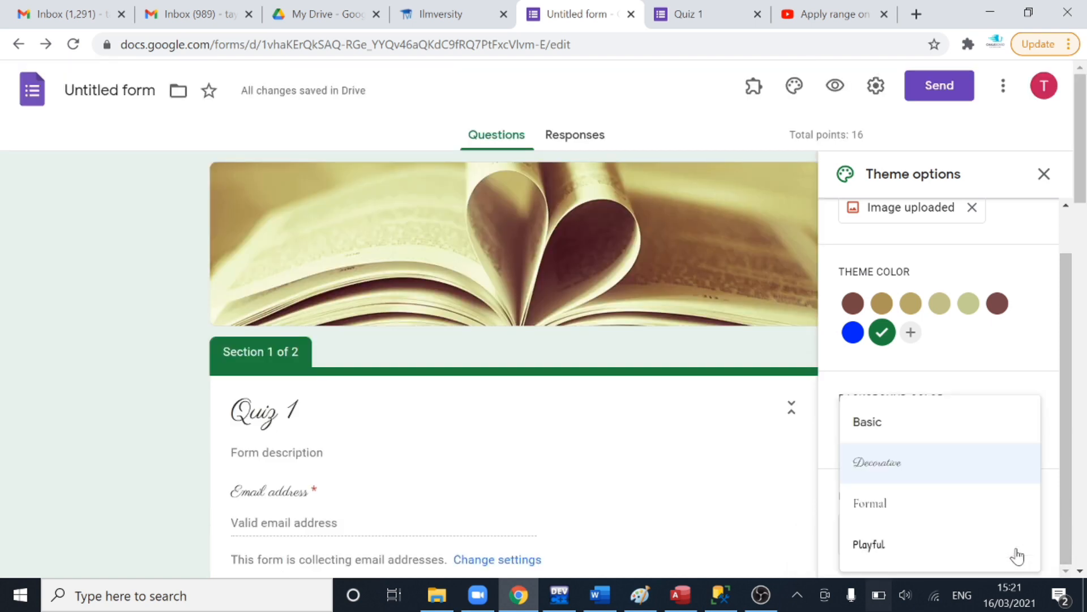
left_click(869, 543)
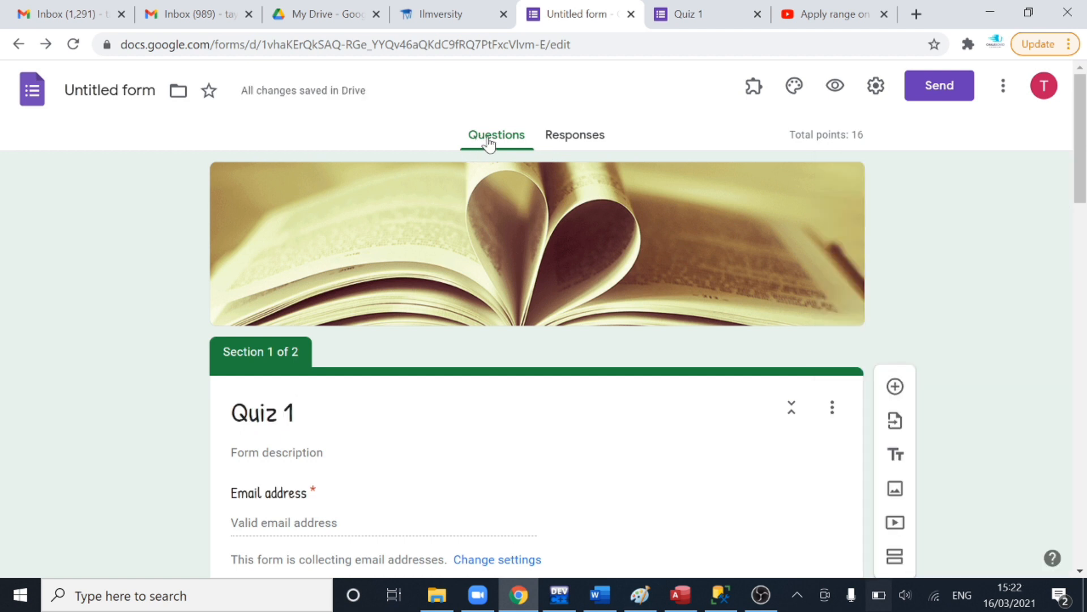
- View the form's responses summary and switch to the open Quiz 1 preview
left_click(573, 140)
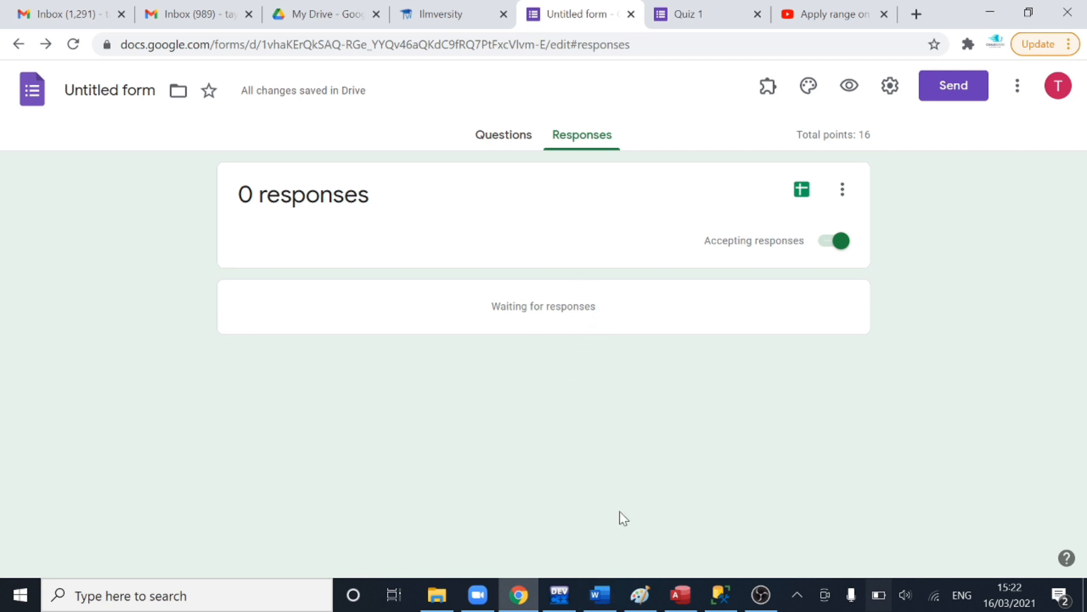
left_click(683, 14)
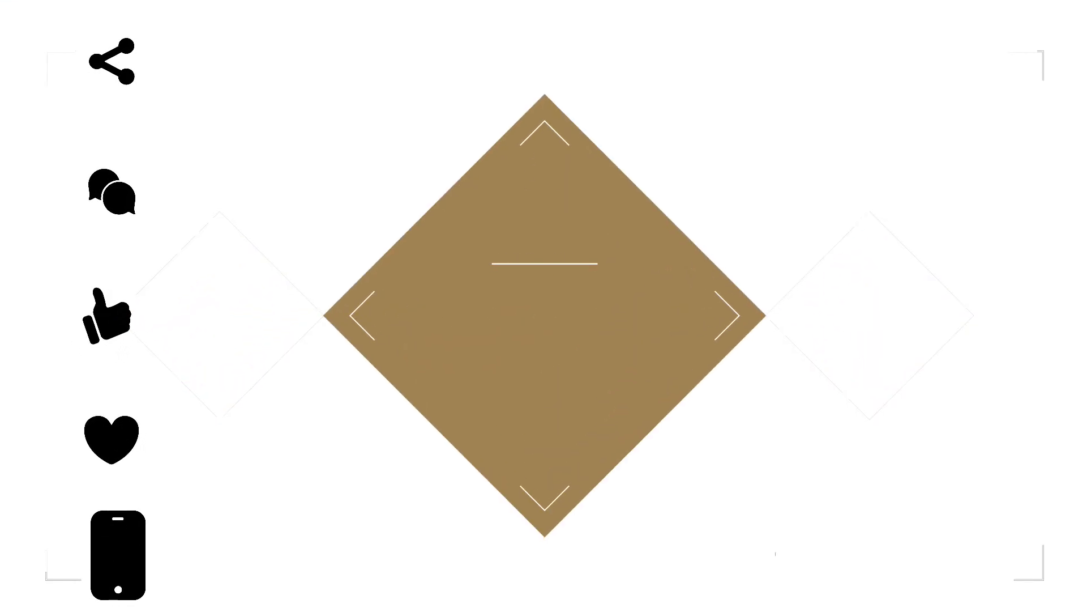